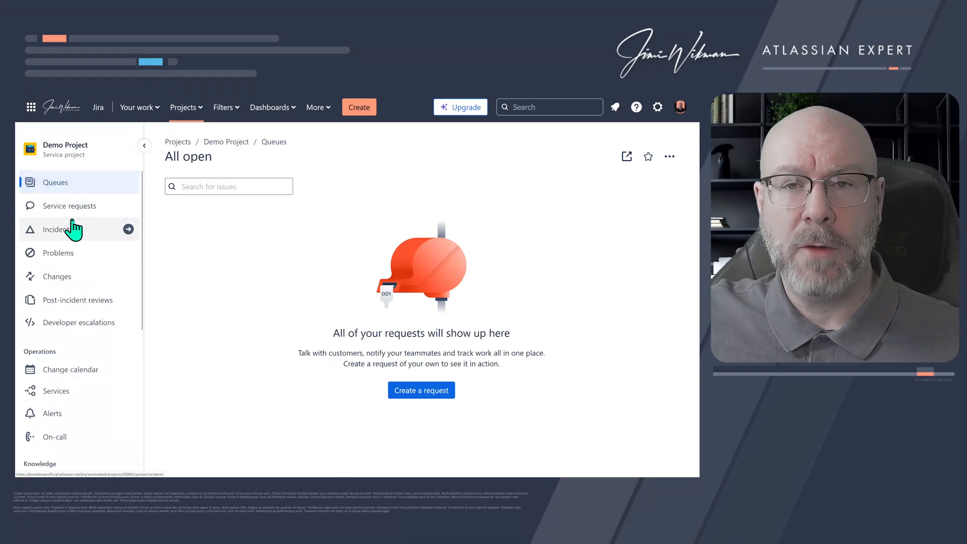
Open the Demo Project's settings and review the issue types its scheme provides.
scroll(70, 262, "down", 5)
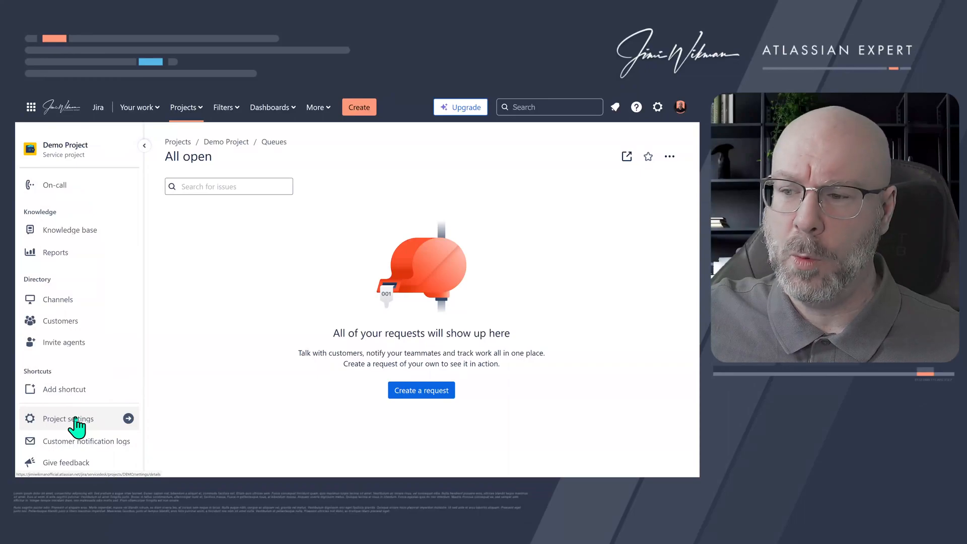
left_click(76, 419)
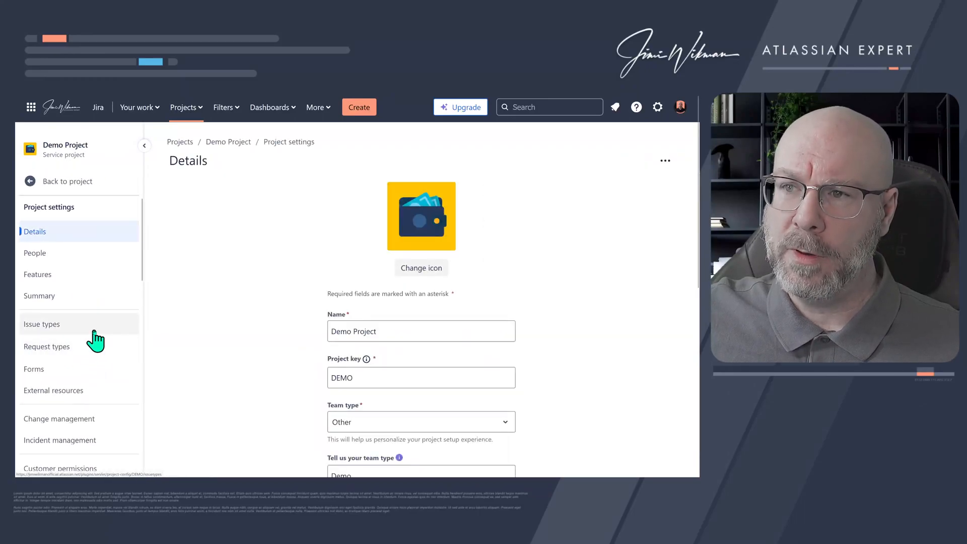
scroll(107, 339, "down", 1)
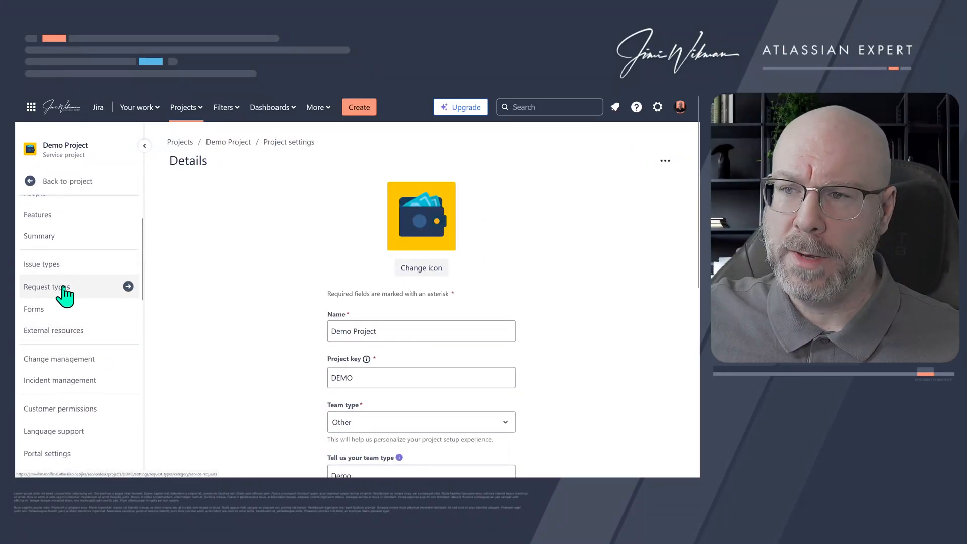
left_click(75, 264)
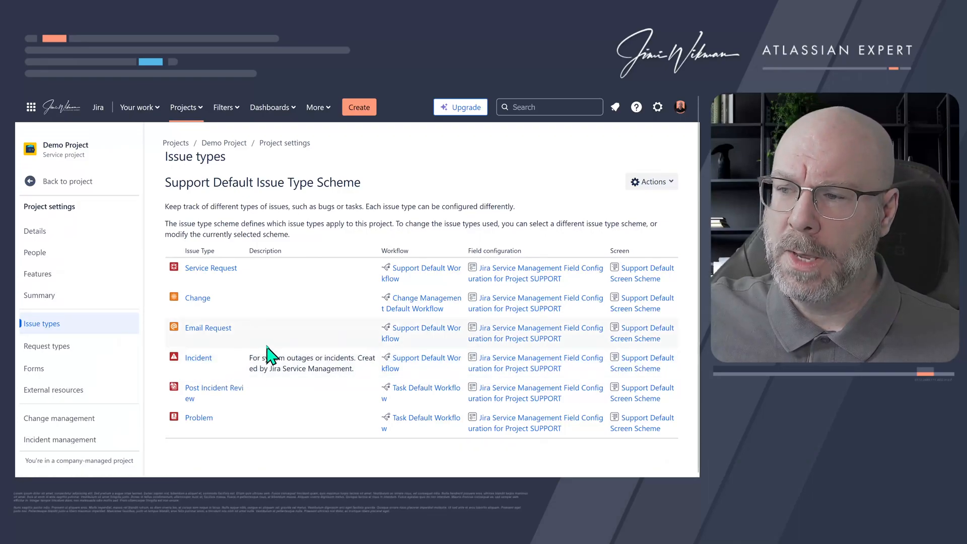
Open the project's request types and switch to the Incidents work category.
left_click(72, 349)
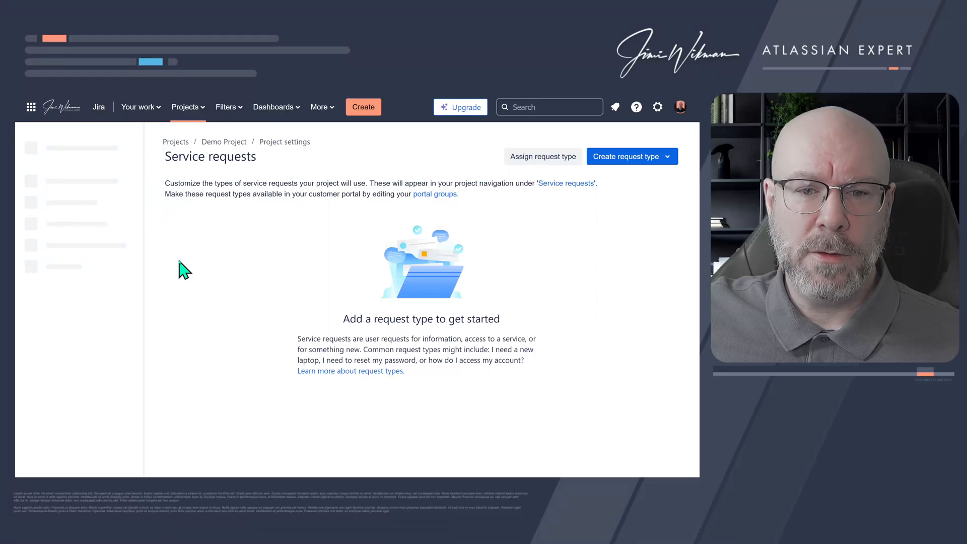
left_click_drag(258, 157, 164, 156)
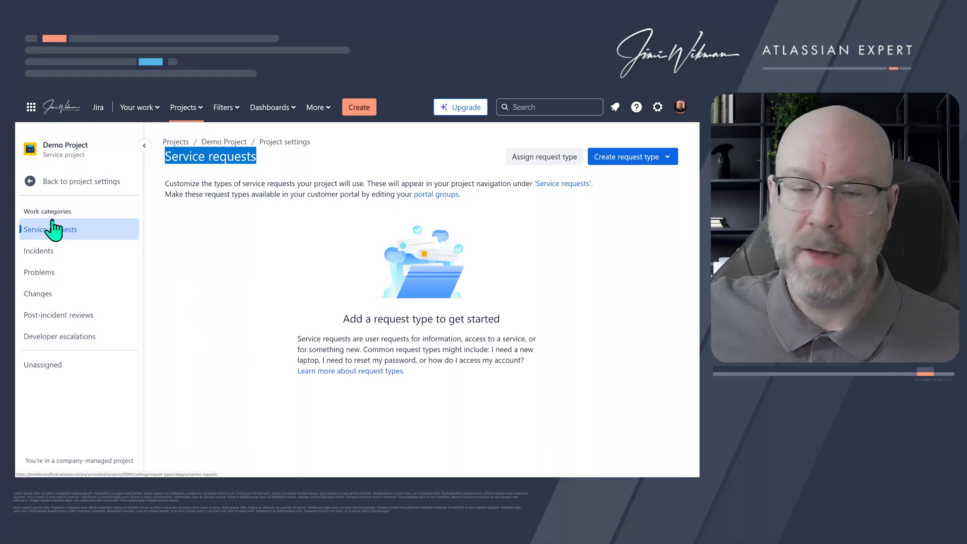
left_click(54, 254)
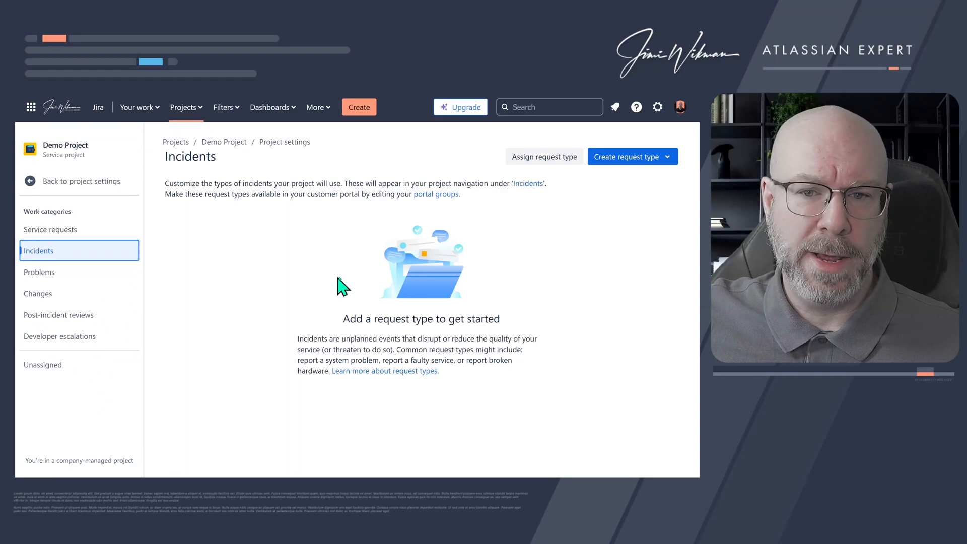
Preview the Report a bug template for a new incident request type, then leave the templates without selecting one.
left_click(663, 164)
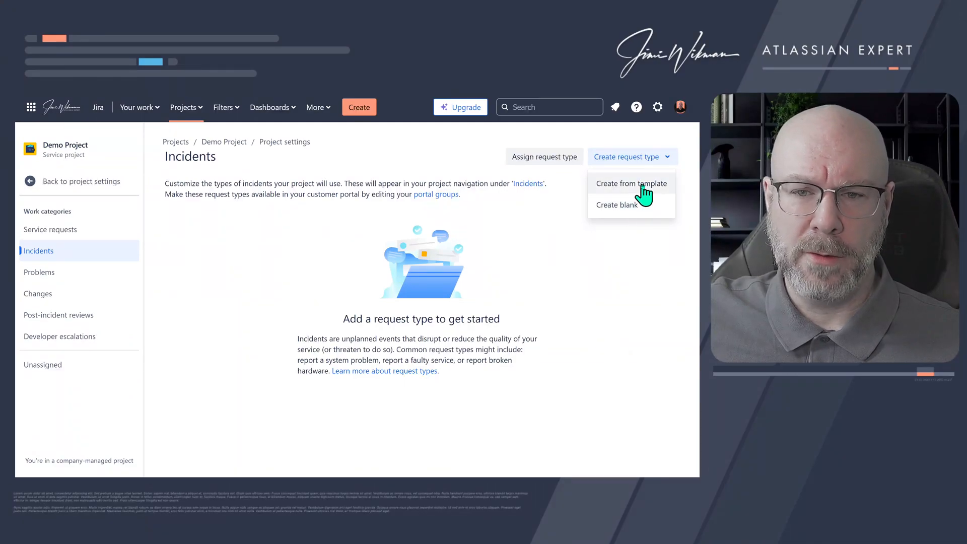
left_click(635, 186)
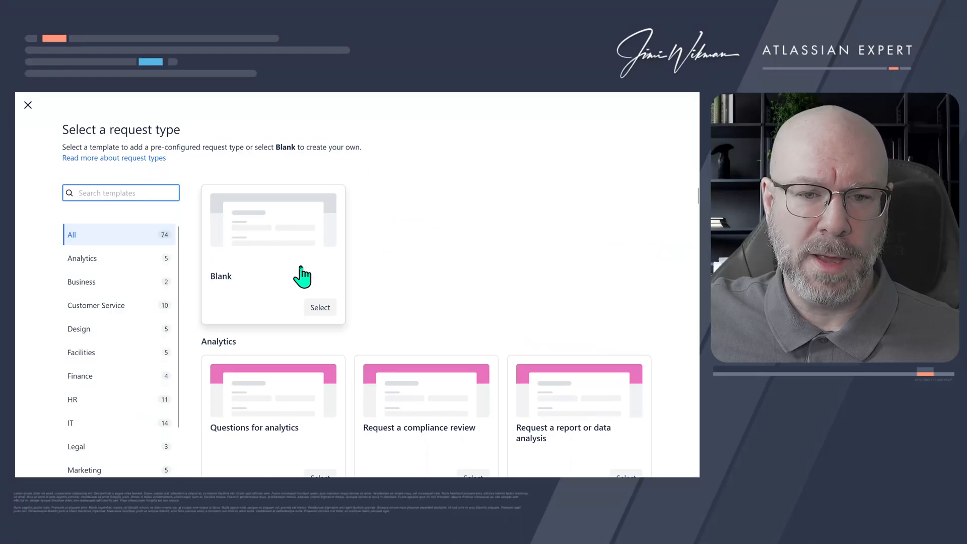
scroll(302, 272, "down", 10)
scroll(302, 275, "down", 10)
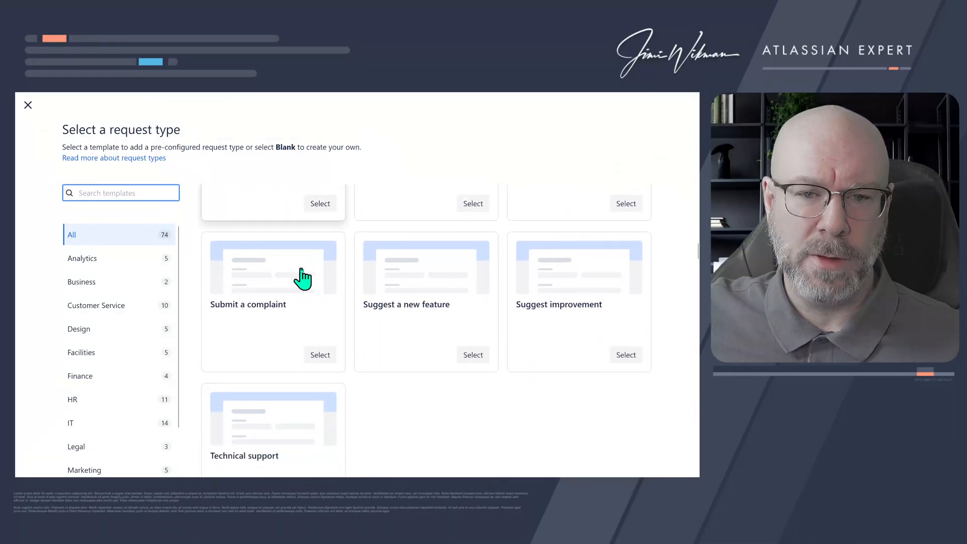
scroll(302, 277, "up", 3)
left_click(395, 264)
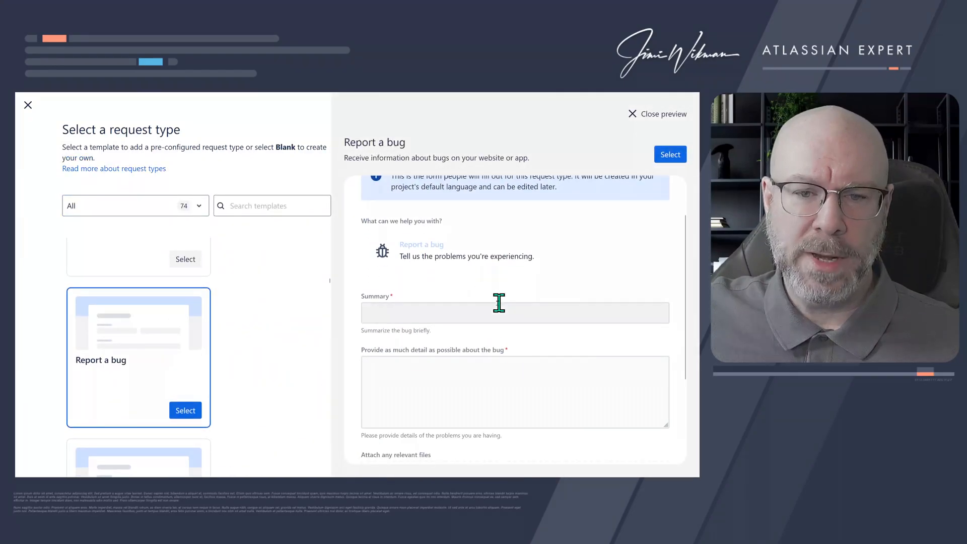
scroll(494, 308, "down", 3)
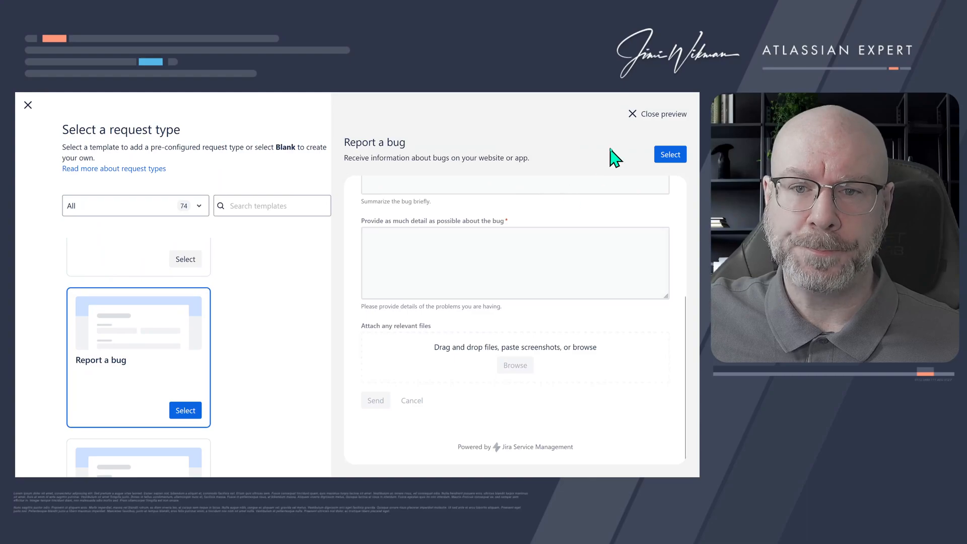
left_click(642, 115)
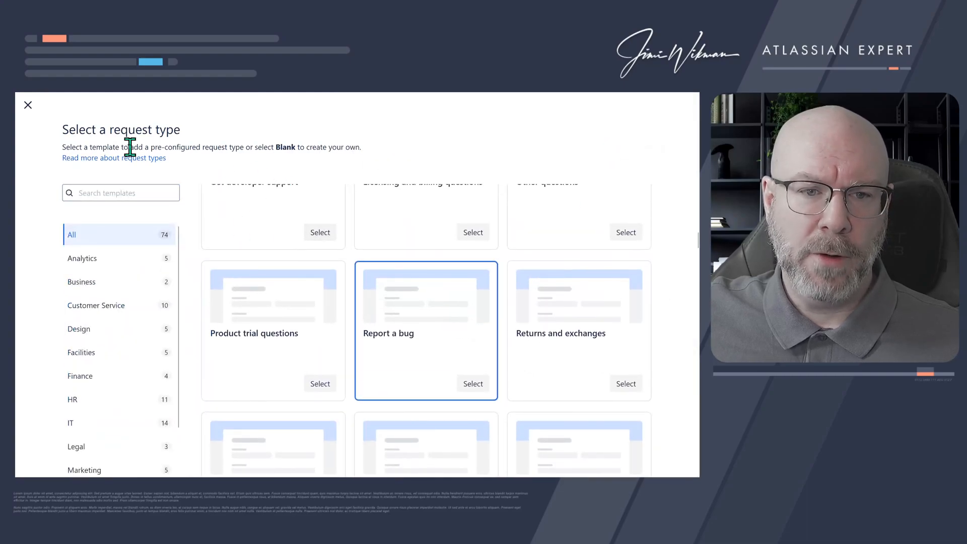
left_click(27, 105)
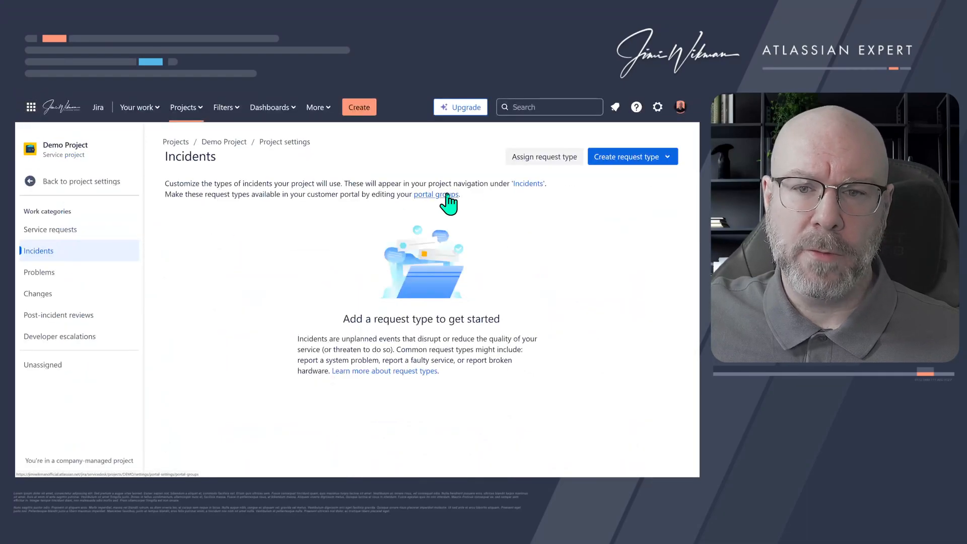
Start a blank request type under Incidents and name it "Jira Incident".
left_click(624, 159)
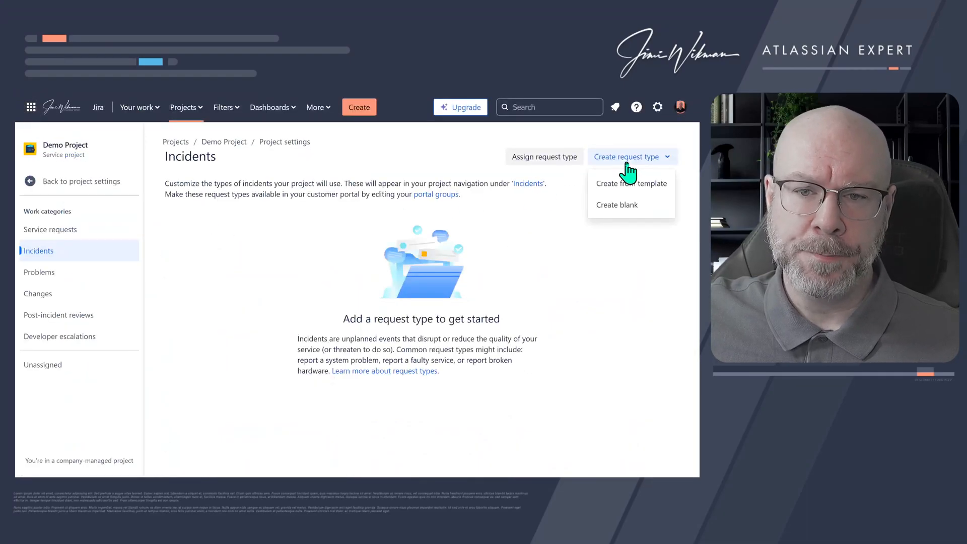
left_click(624, 206)
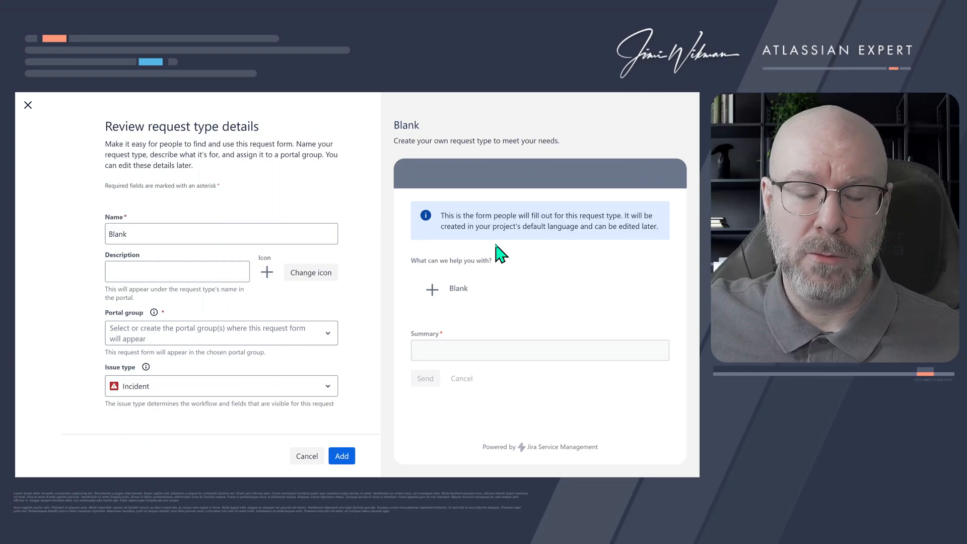
left_click_drag(164, 235, 108, 233)
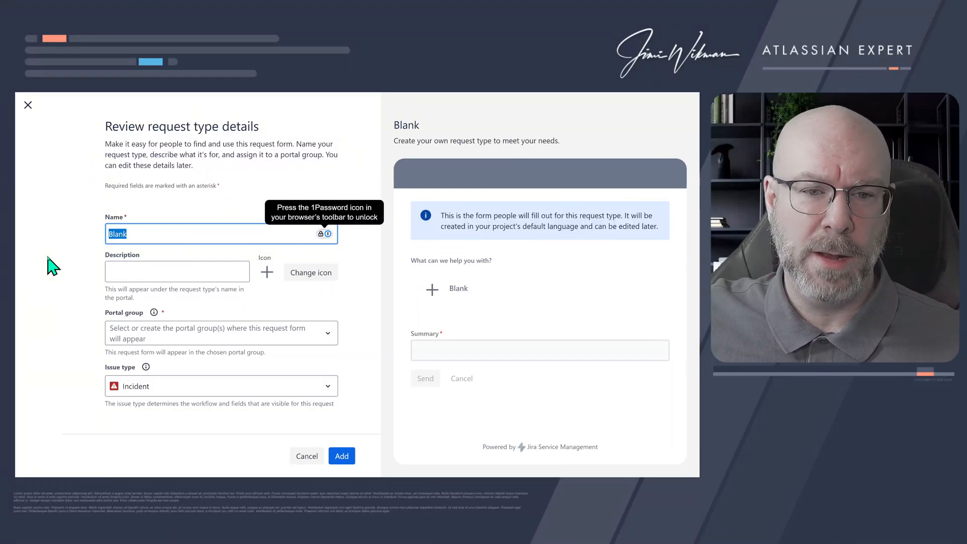
left_click(130, 235)
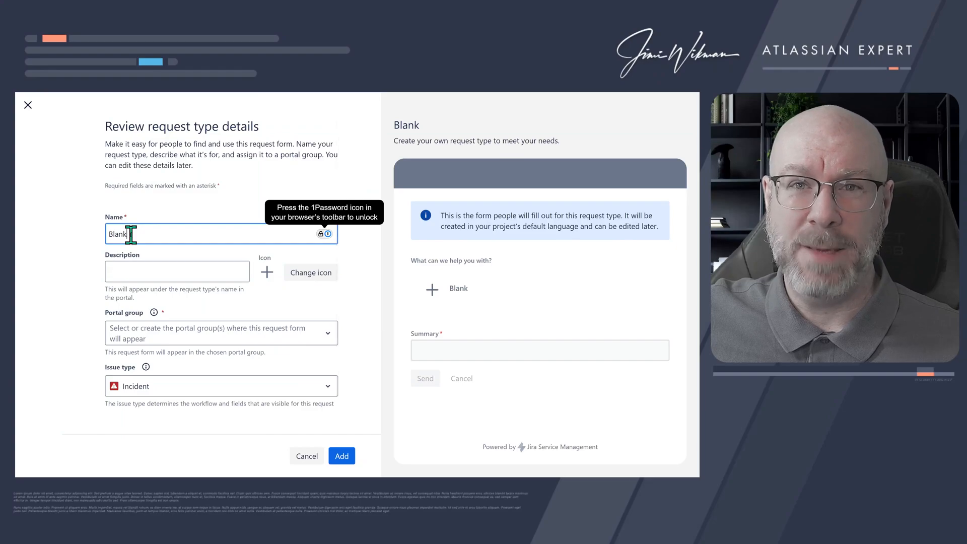
left_click_drag(131, 235, 102, 233)
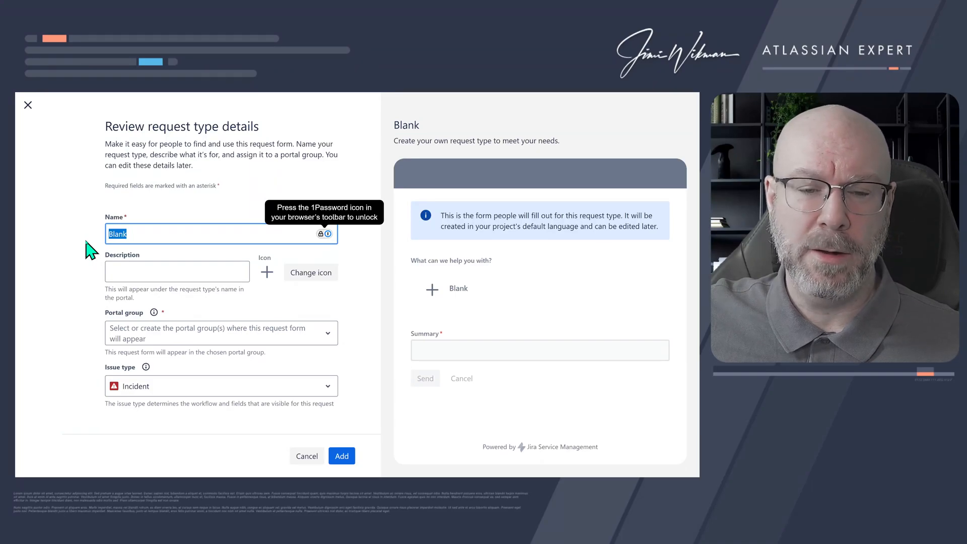
left_click(135, 238)
left_click_drag(147, 237, 106, 234)
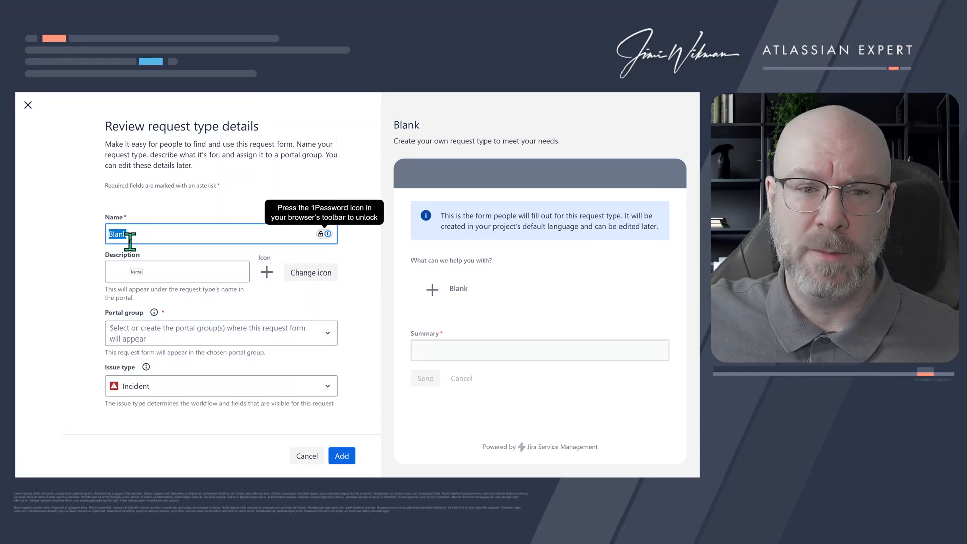
left_click(151, 233)
left_click_drag(163, 229, 103, 233)
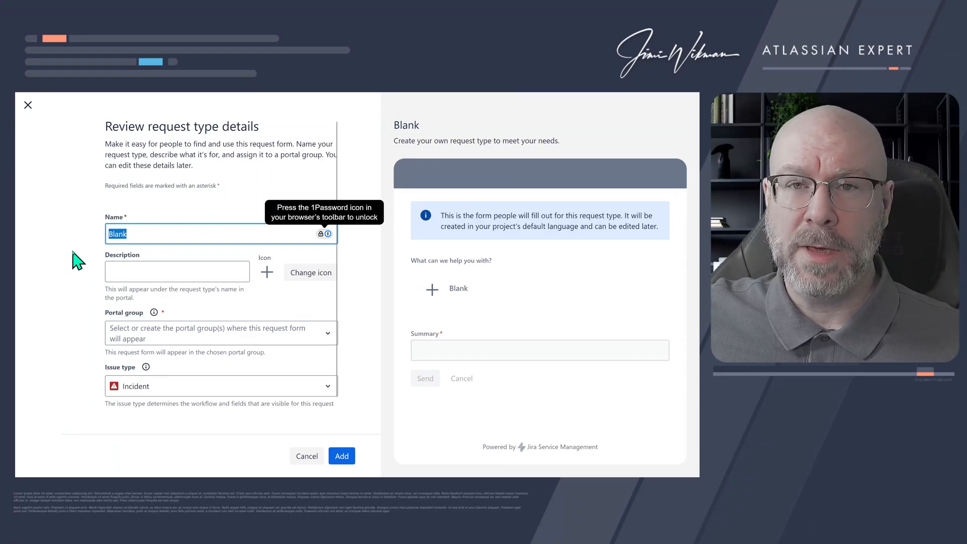
type("Ji")
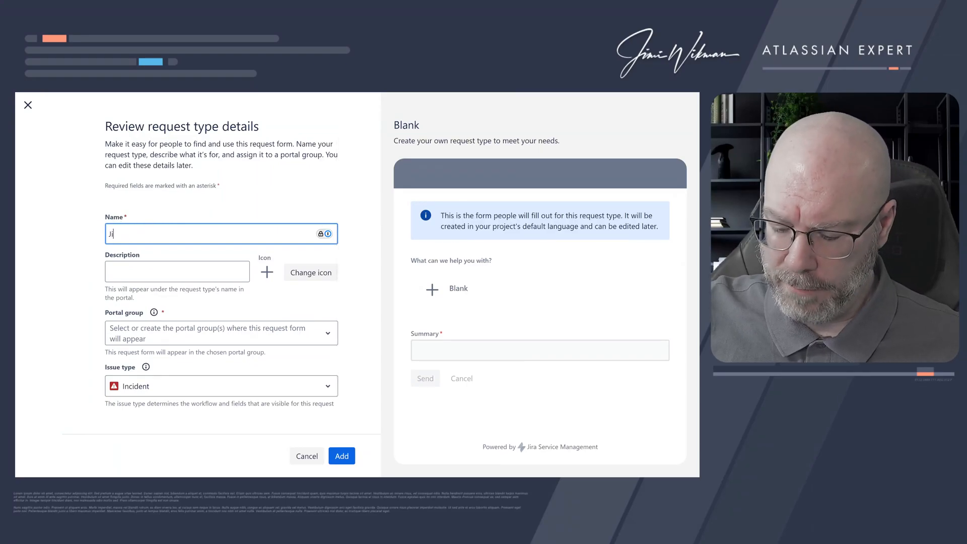
type("ra In")
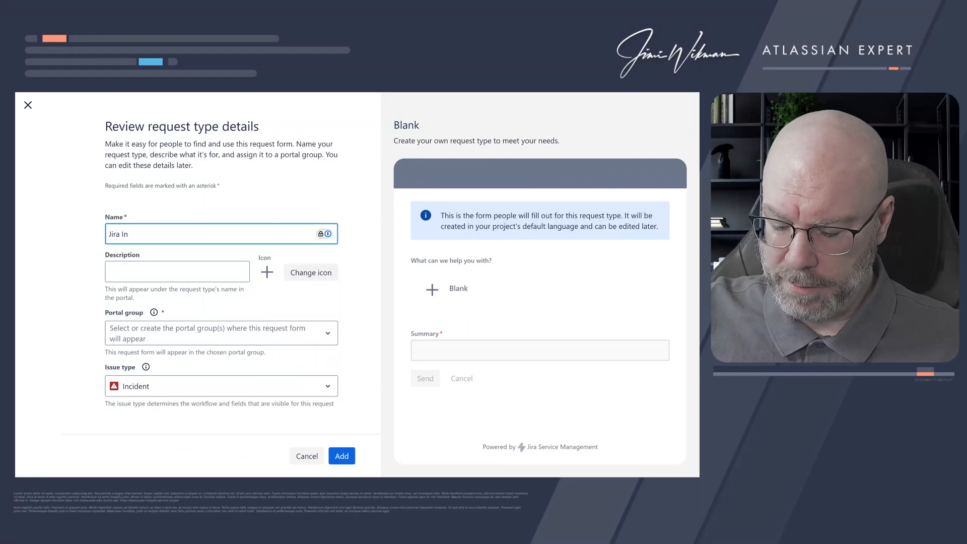
type("cident")
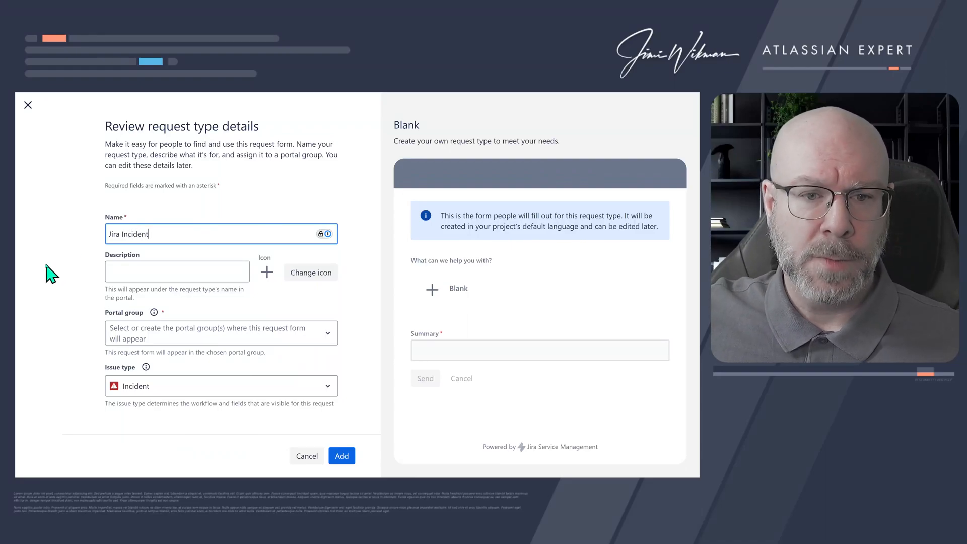
Set the request type's description to "Report an incident in the Jira product.".
left_click(146, 270)
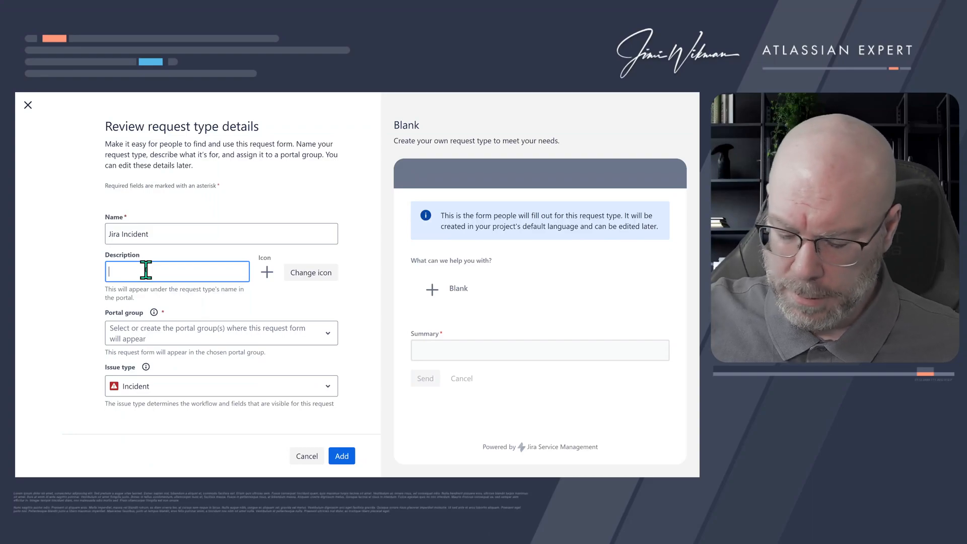
type("Report an")
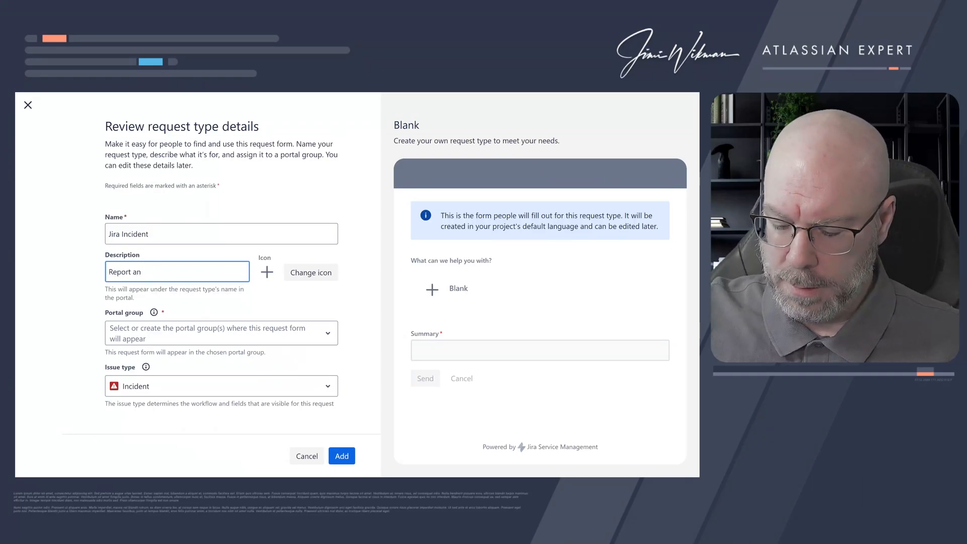
type(" incident in ")
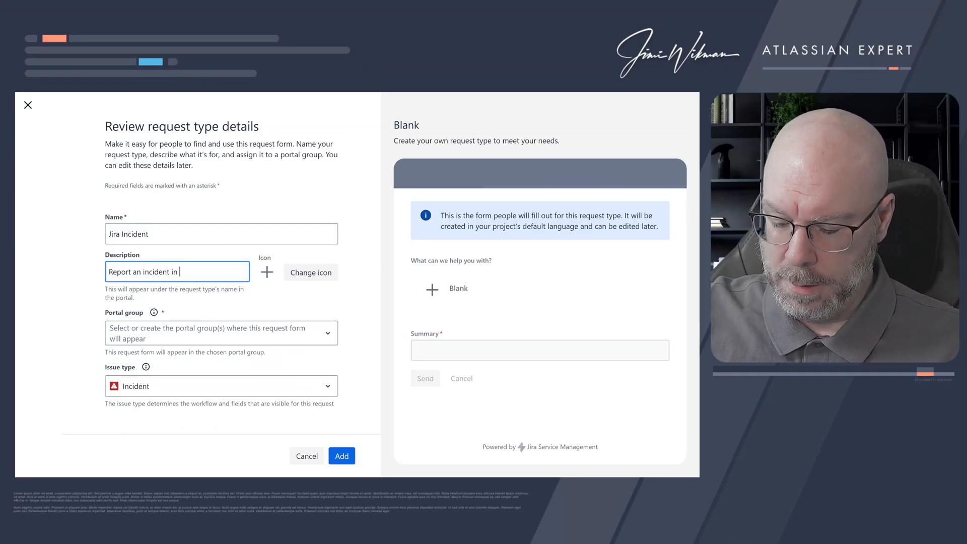
type("the Jira p")
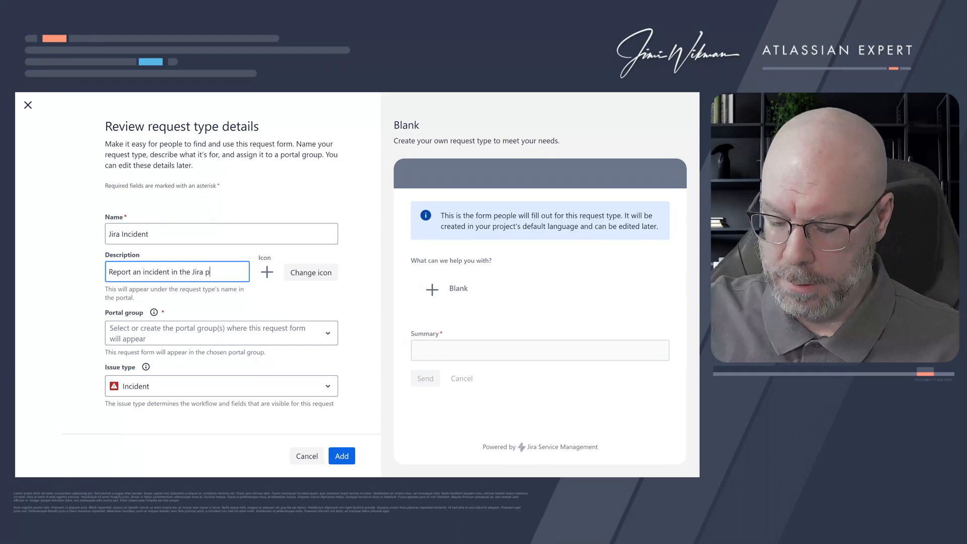
type("roduct.")
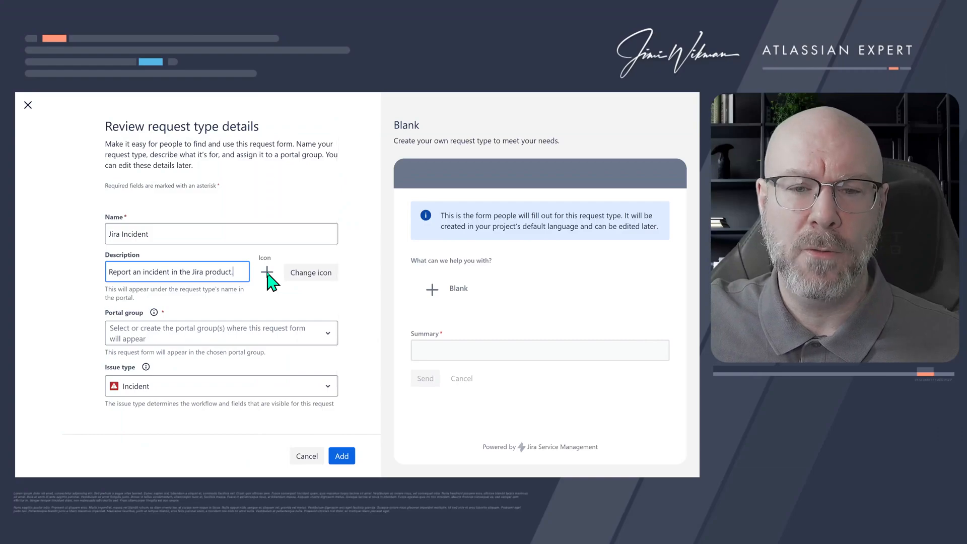
Set the request type's icon to the outlined bug from the default avatars.
left_click(304, 276)
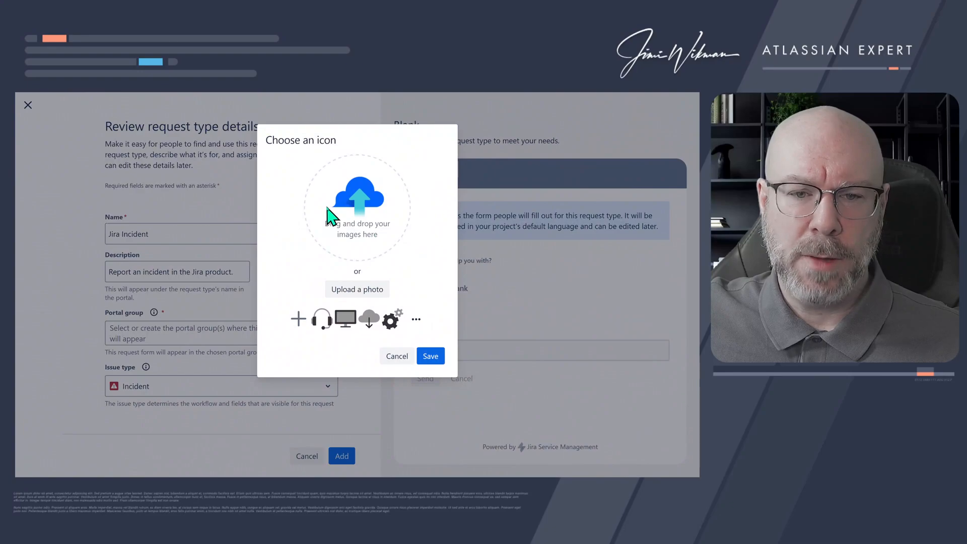
left_click(355, 323)
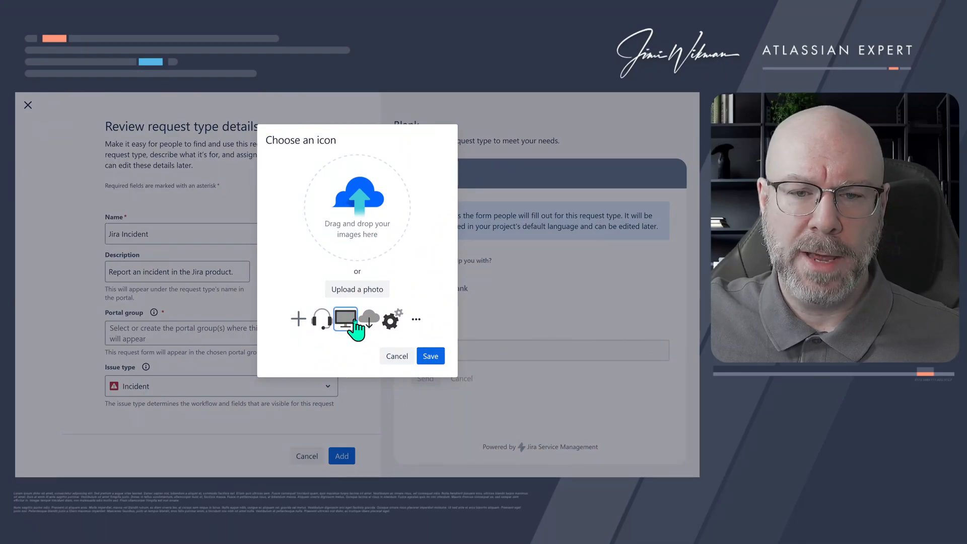
left_click(370, 324)
left_click(398, 325)
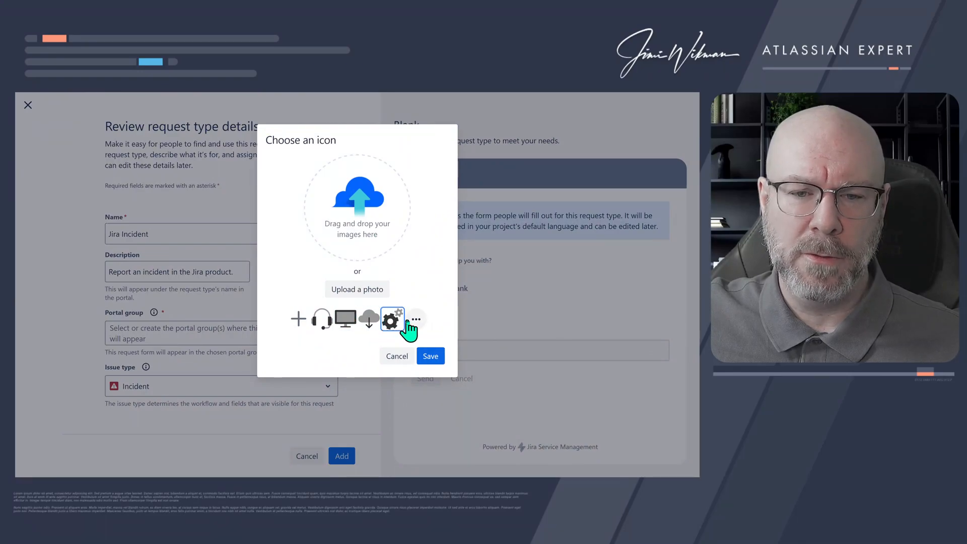
left_click(416, 319)
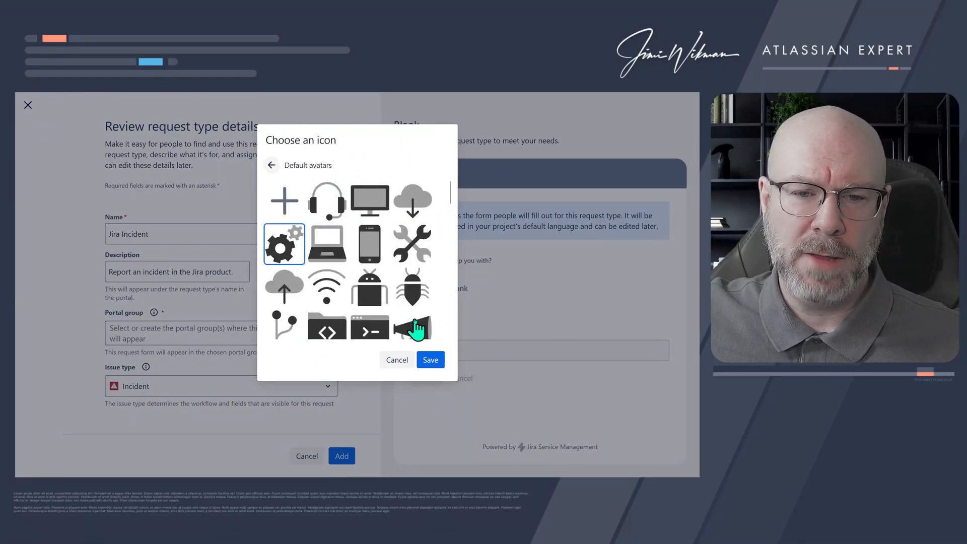
left_click(426, 295)
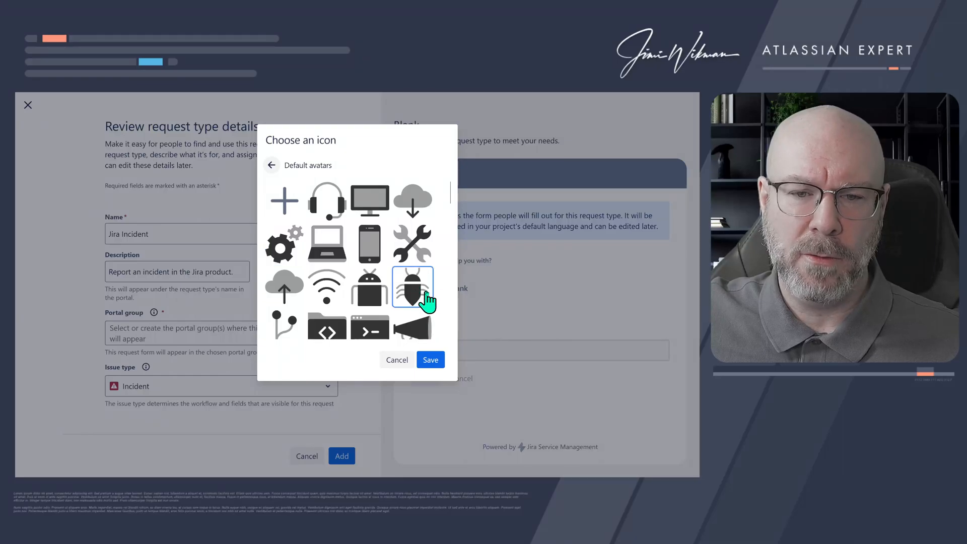
scroll(424, 301, "down", 10)
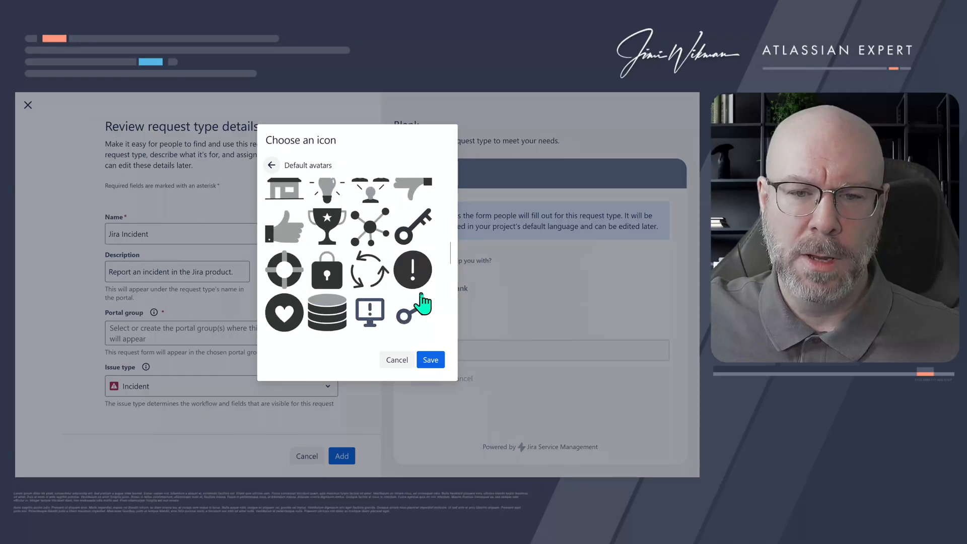
scroll(423, 303, "down", 5)
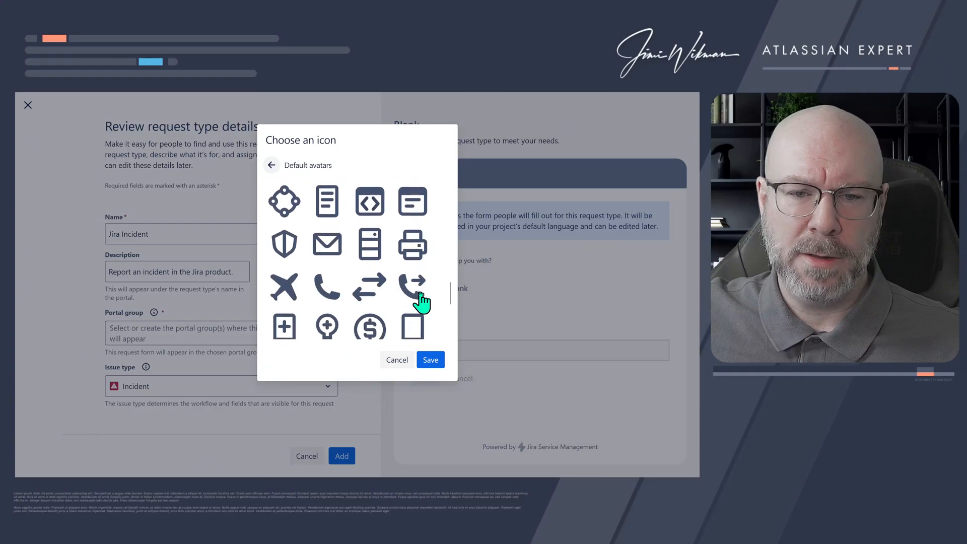
scroll(422, 300, "down", 5)
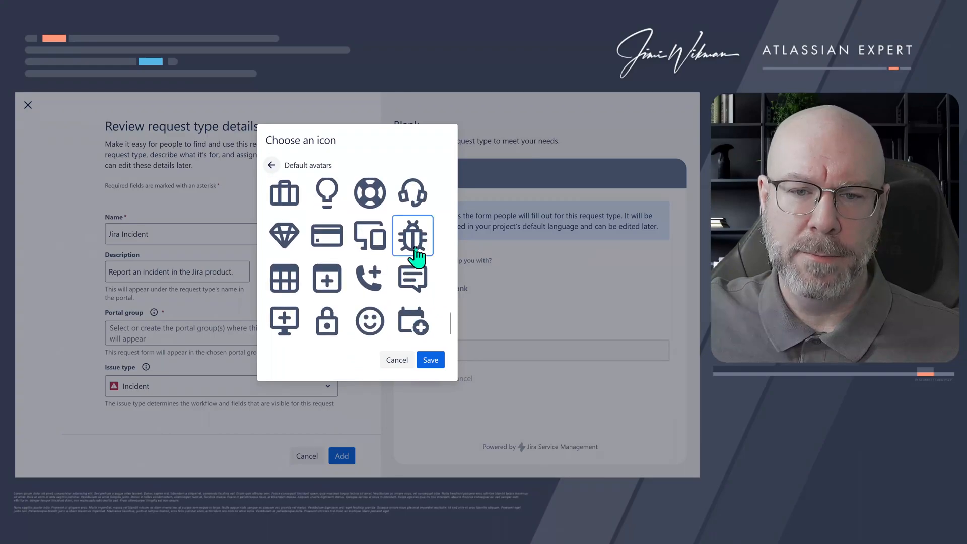
left_click(432, 361)
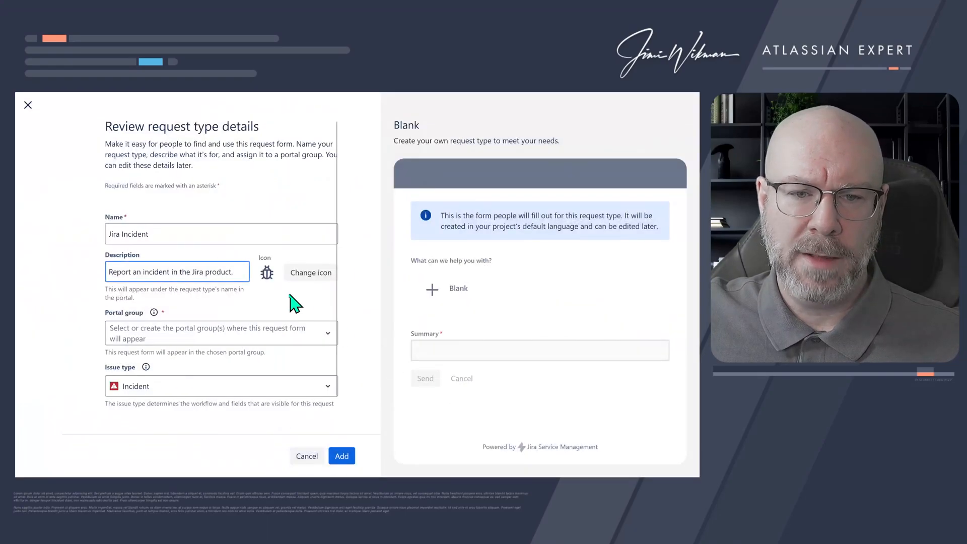
Replace the request type's icon with the custom red warning-triangle image and save it.
left_click(267, 274)
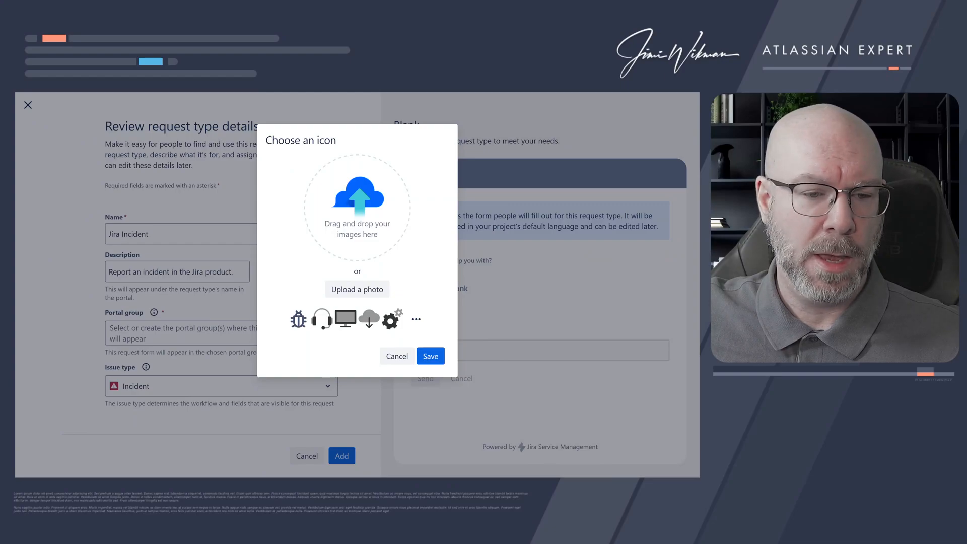
left_click_drag(28, 395, 356, 227)
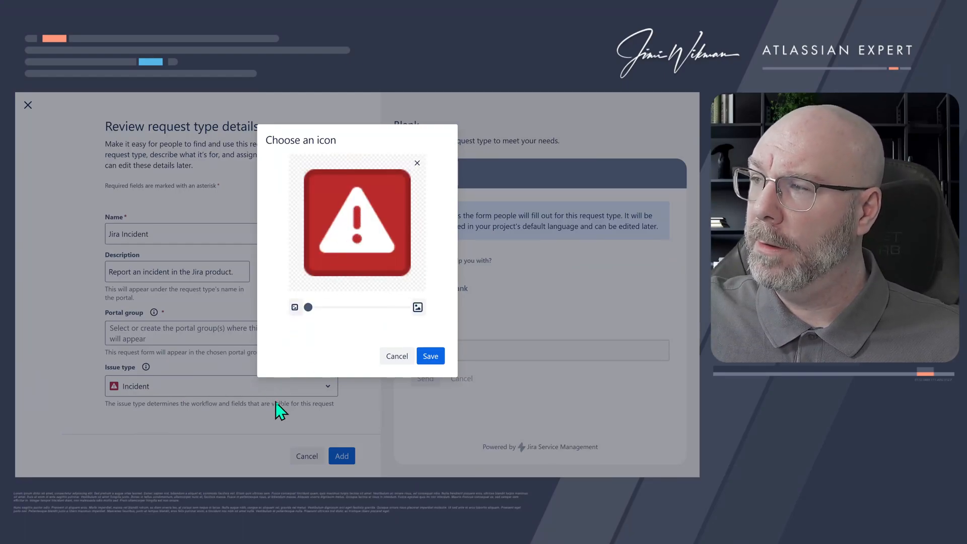
left_click(430, 359)
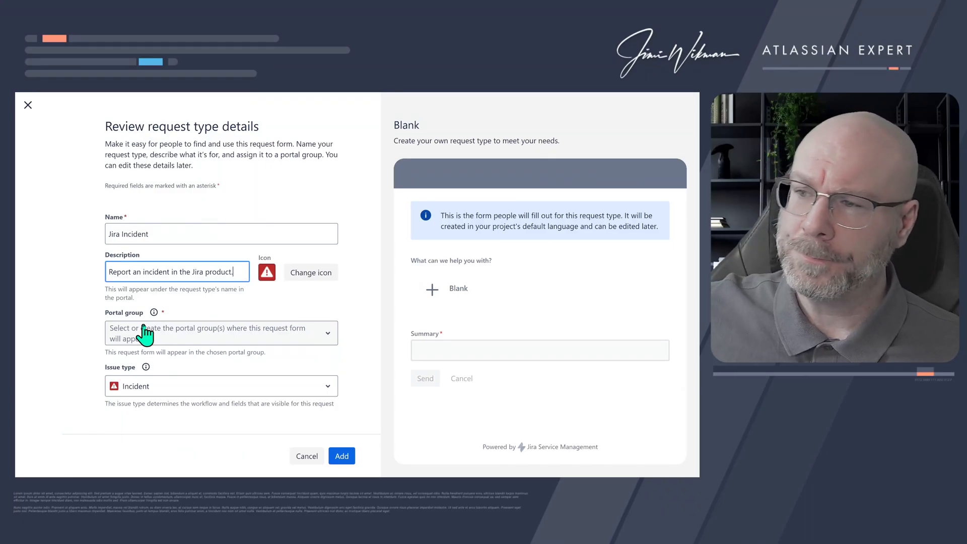
Try the portal group options Hide from portal, Incident and Change Request, and clear the selection.
left_click(171, 336)
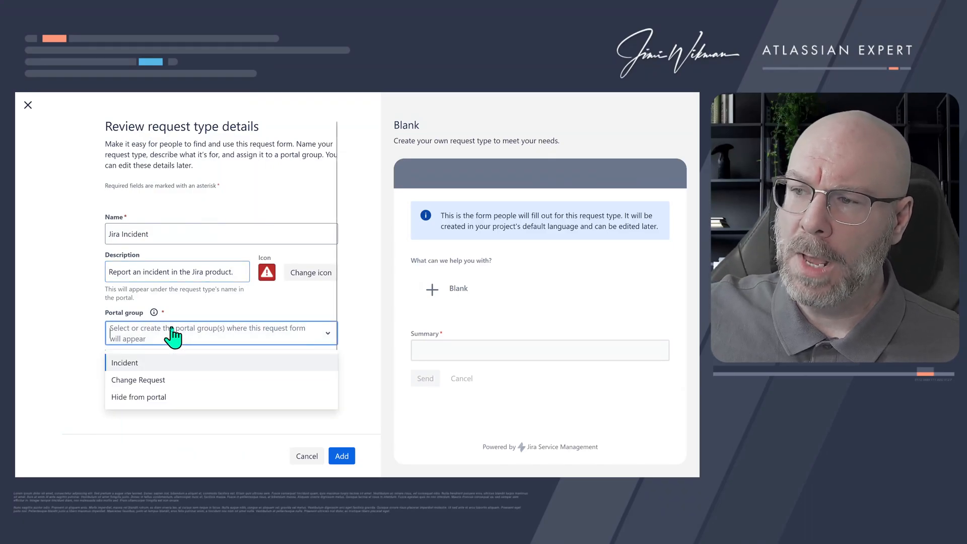
left_click(150, 398)
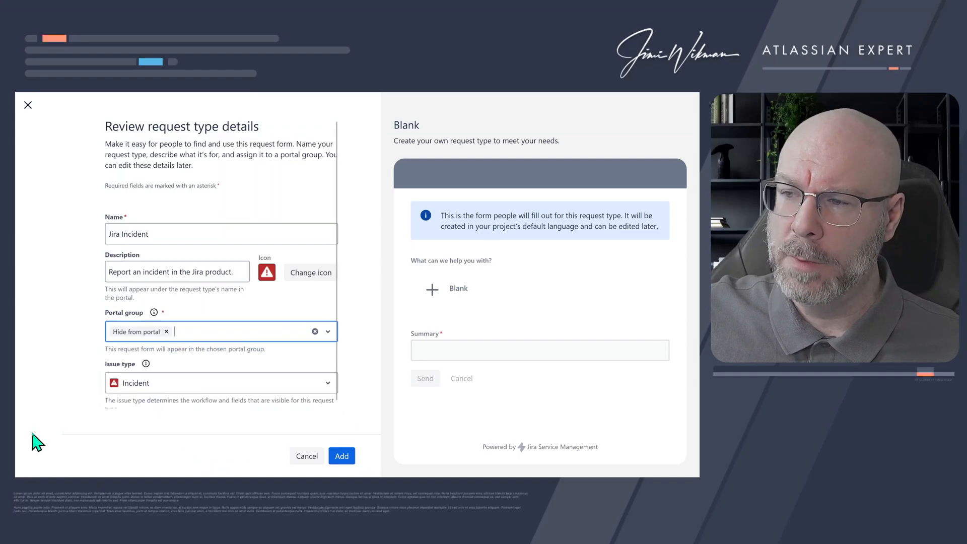
left_click(213, 334)
left_click(142, 359)
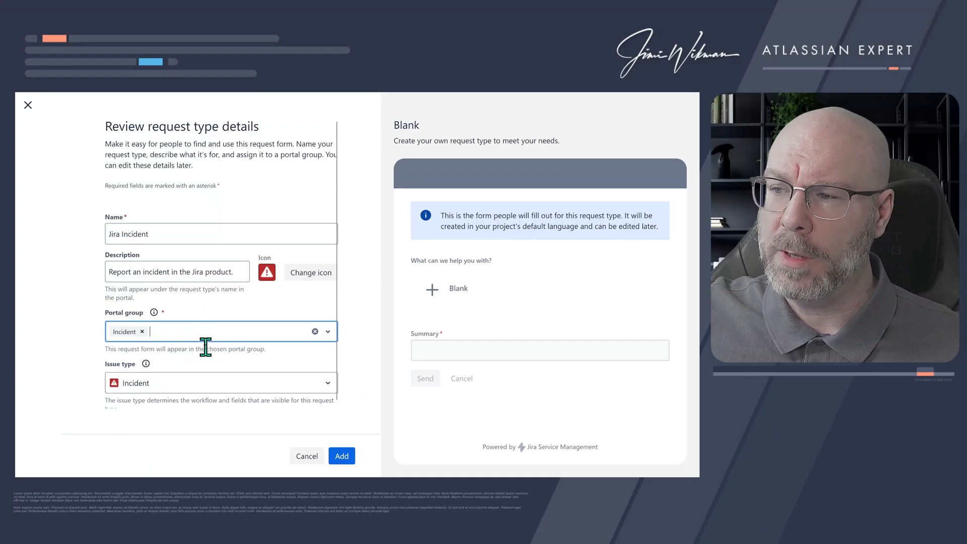
left_click(177, 335)
left_click(172, 360)
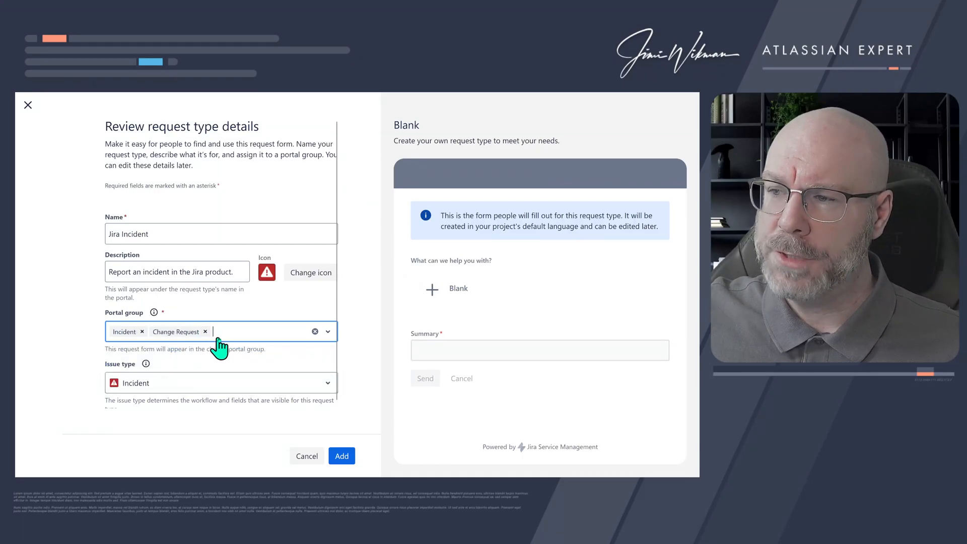
left_click(205, 331)
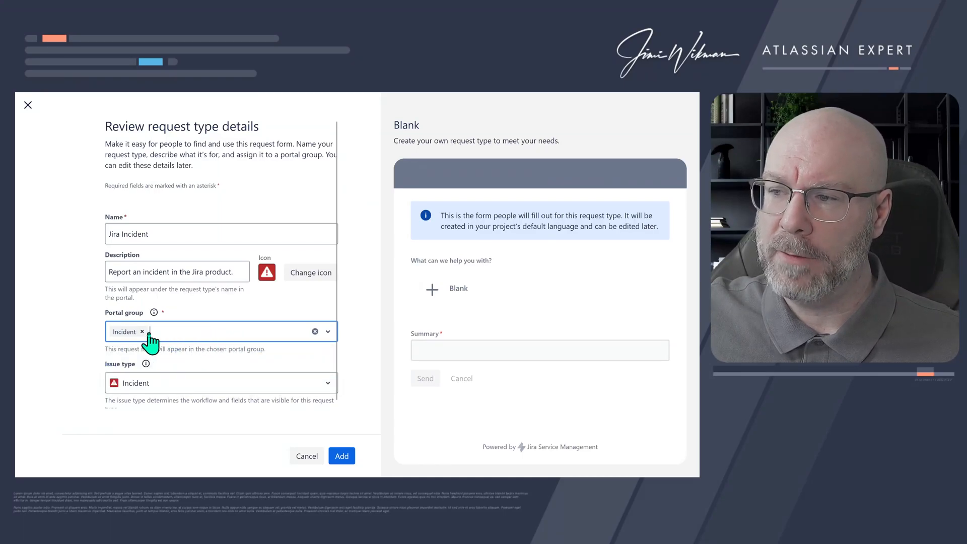
left_click(143, 332)
Set the request type's portal group to Hide from portal.
left_click(153, 336)
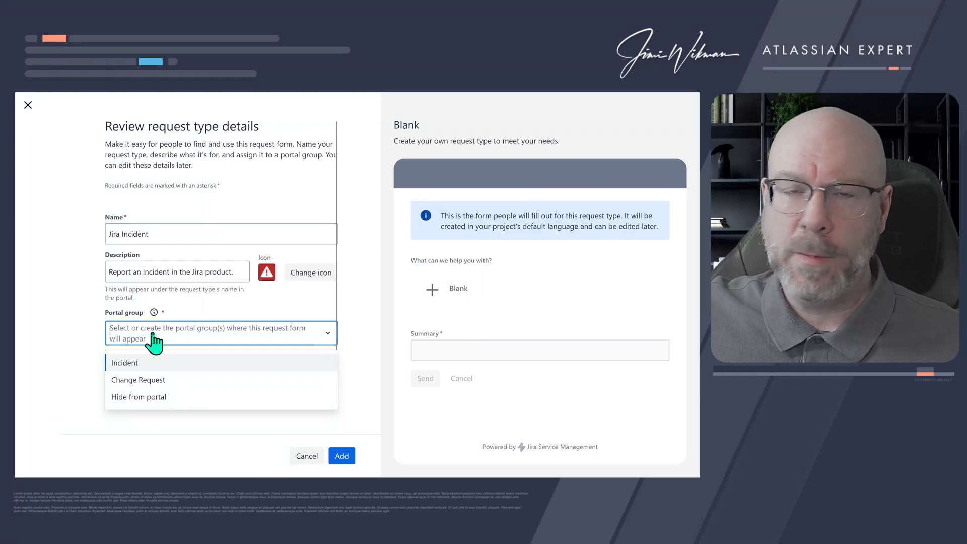
left_click(152, 398)
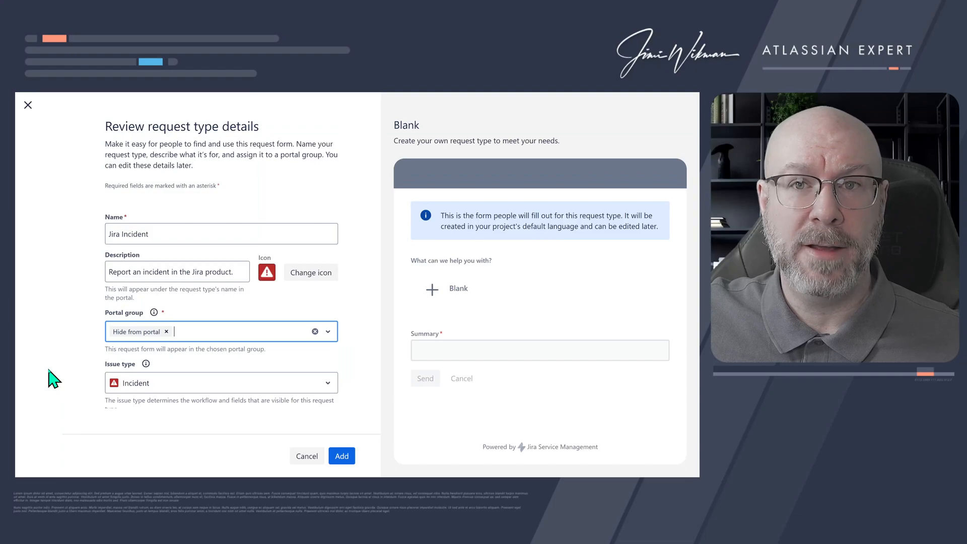
Choose Incident as the issue type and add the request type to the project.
scroll(224, 360, "down", 1)
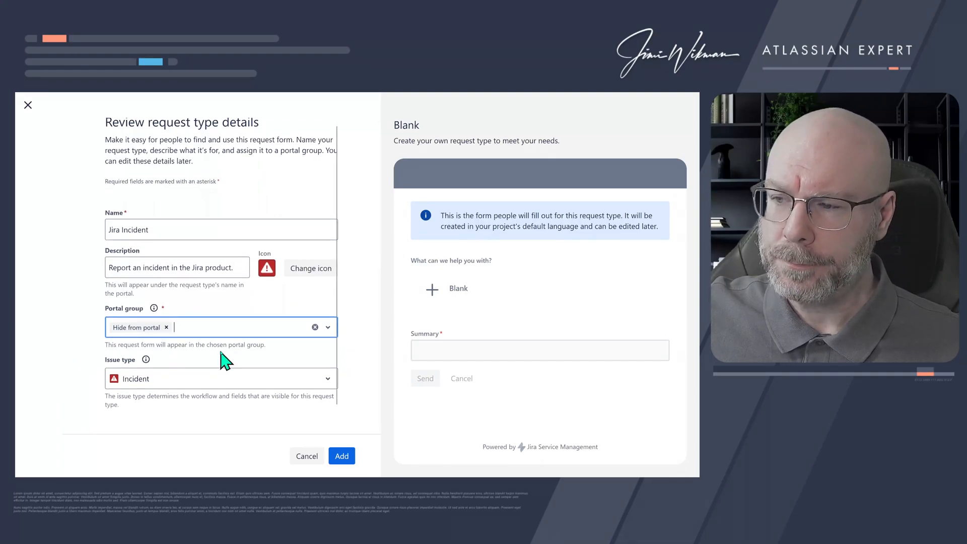
left_click(156, 380)
scroll(209, 442, "down", 3)
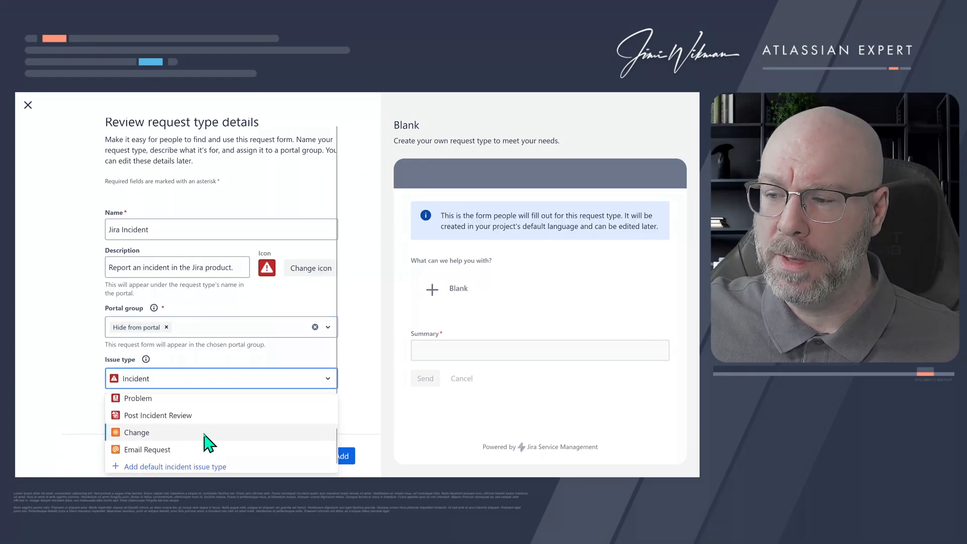
scroll(205, 449, "up", 3)
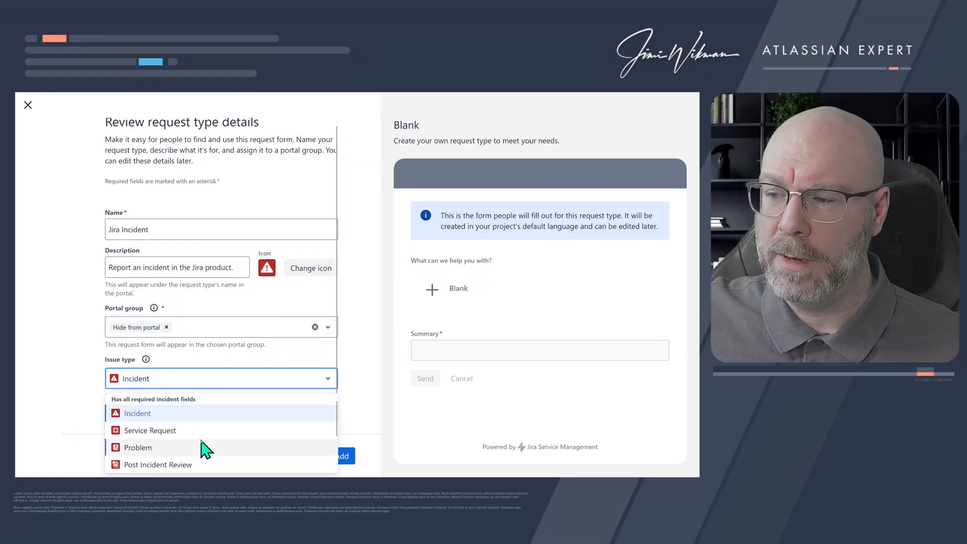
left_click(156, 414)
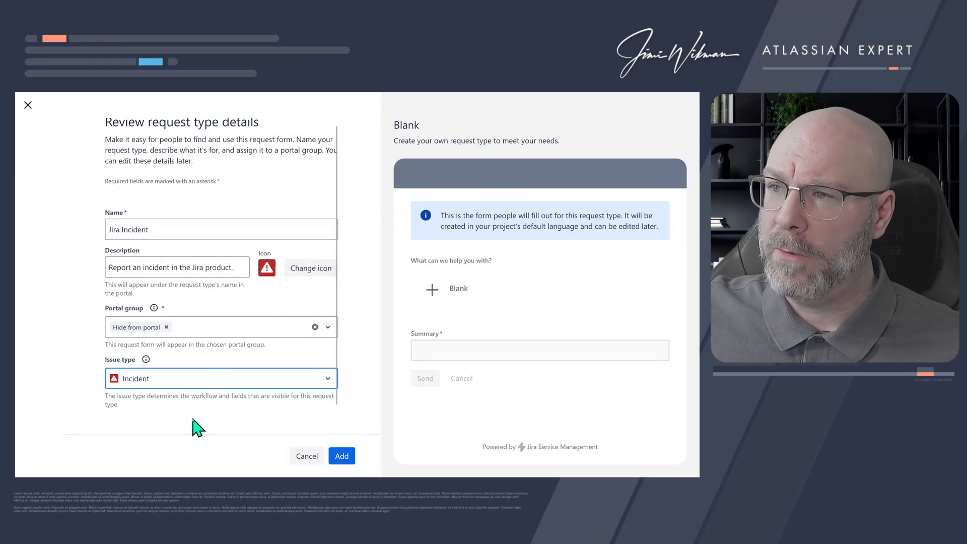
left_click(345, 456)
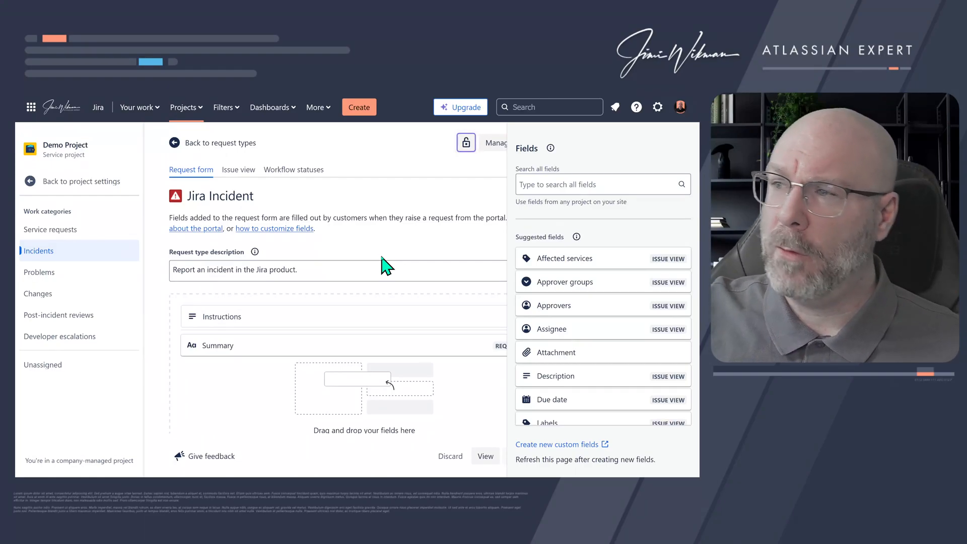
Examine the Jira Incident request form's description, instructions, Summary and Forms areas and its list of suggested fields.
scroll(267, 274, "down", 2)
scroll(252, 272, "up", 2)
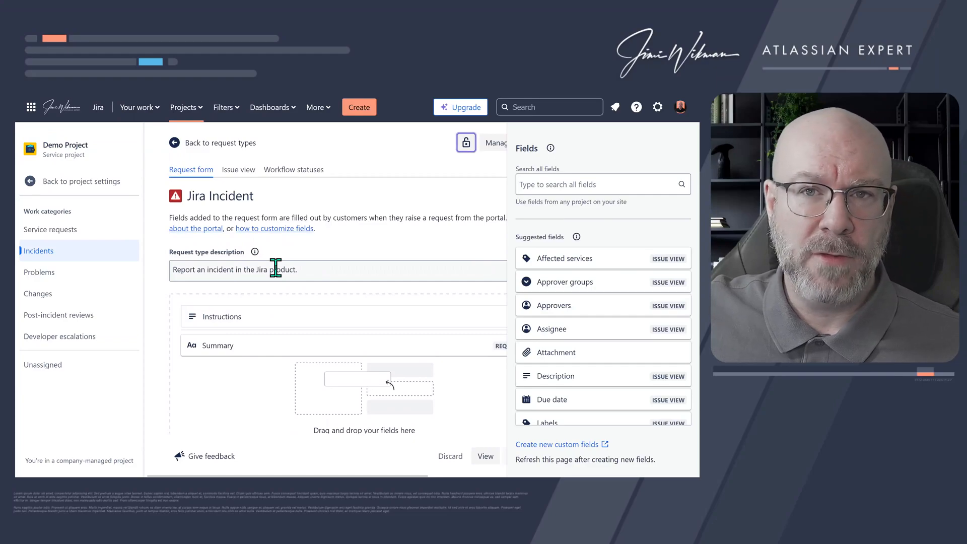
scroll(275, 268, "down", 2)
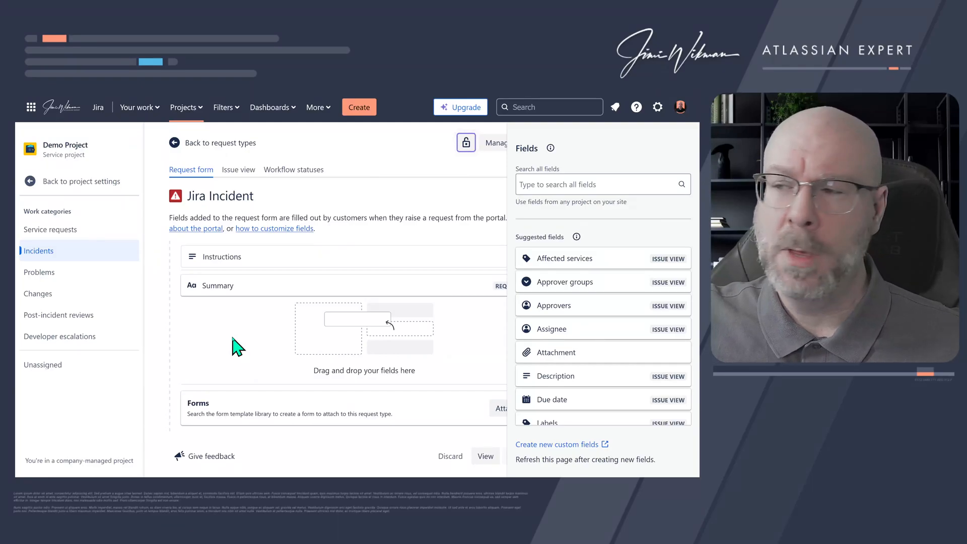
scroll(608, 310, "down", 1)
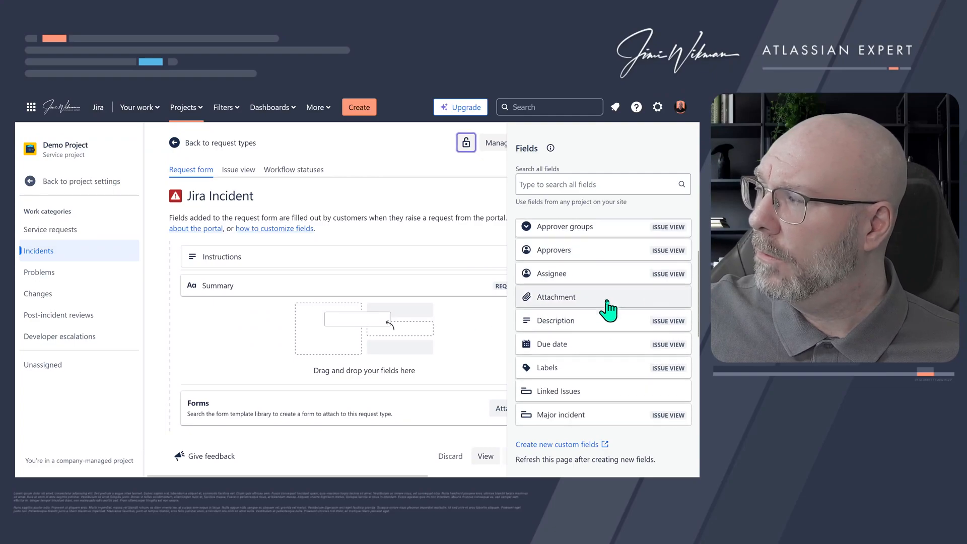
scroll(608, 310, "down", 3)
scroll(590, 311, "up", 4)
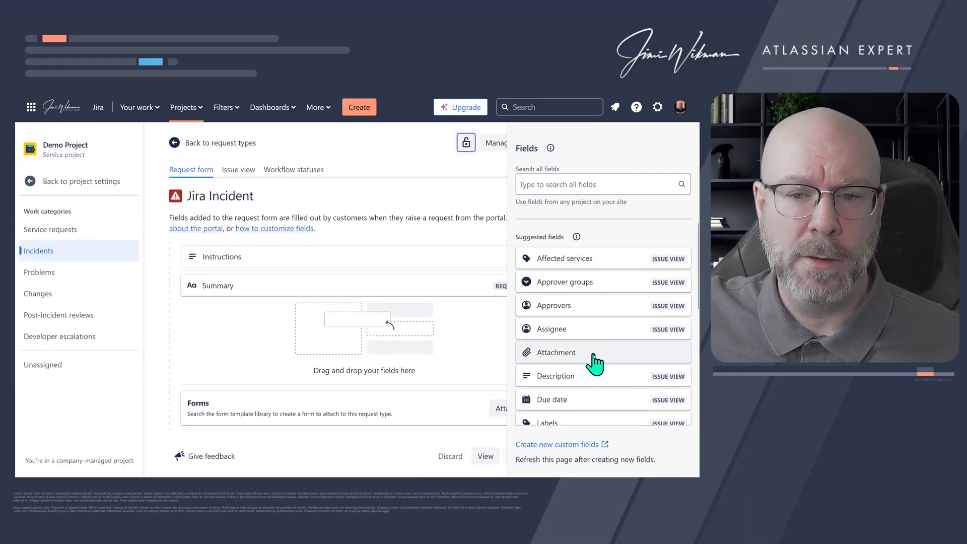
mouse_move(572, 262)
left_mouse_down()
mouse_move(384, 317)
mouse_move(267, 378)
mouse_move(274, 360)
mouse_move(572, 261)
left_mouse_up()
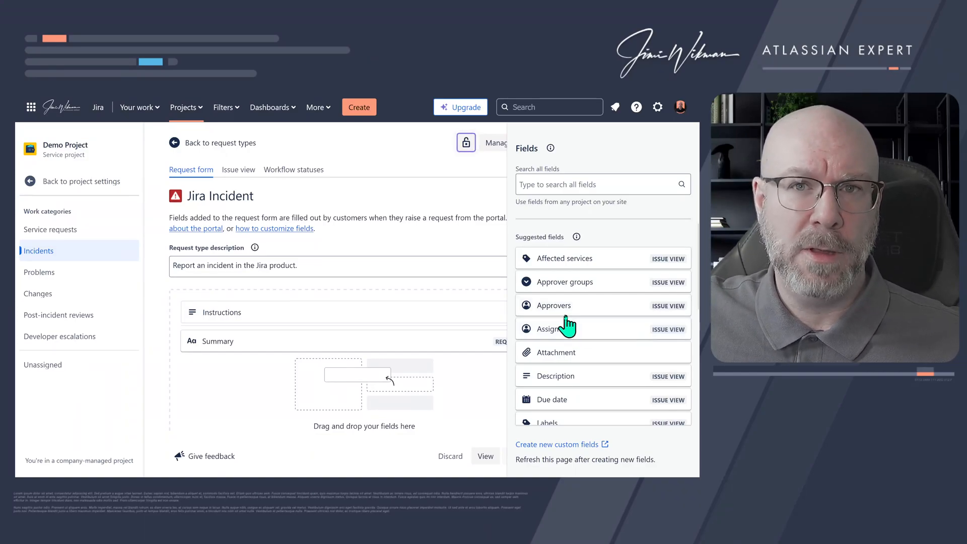
scroll(237, 376, "down", 2)
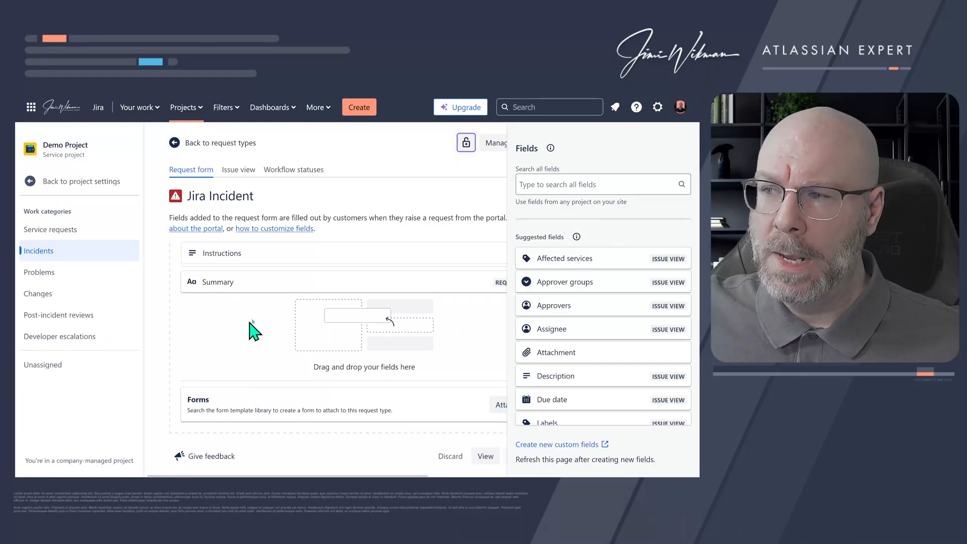
left_click_drag(251, 283, 234, 335)
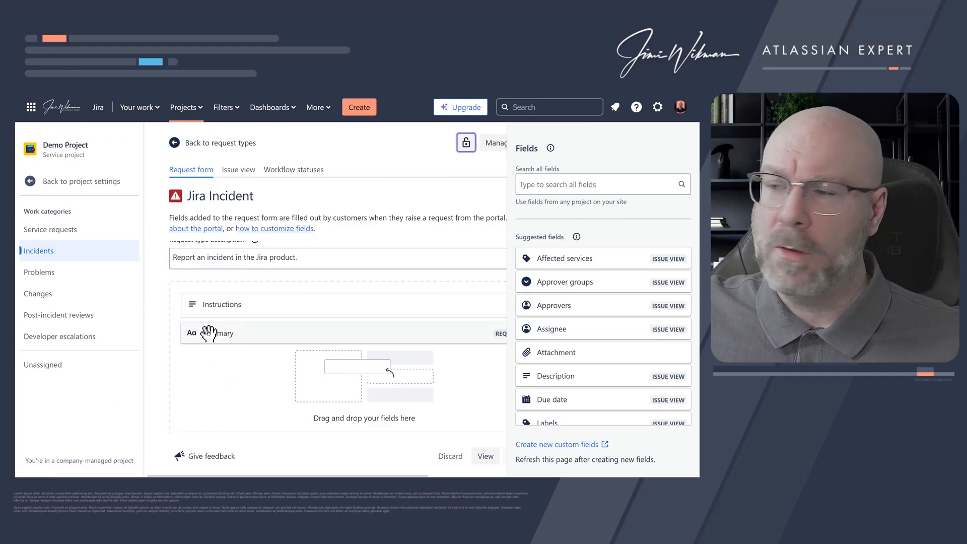
scroll(222, 345, "down", 2)
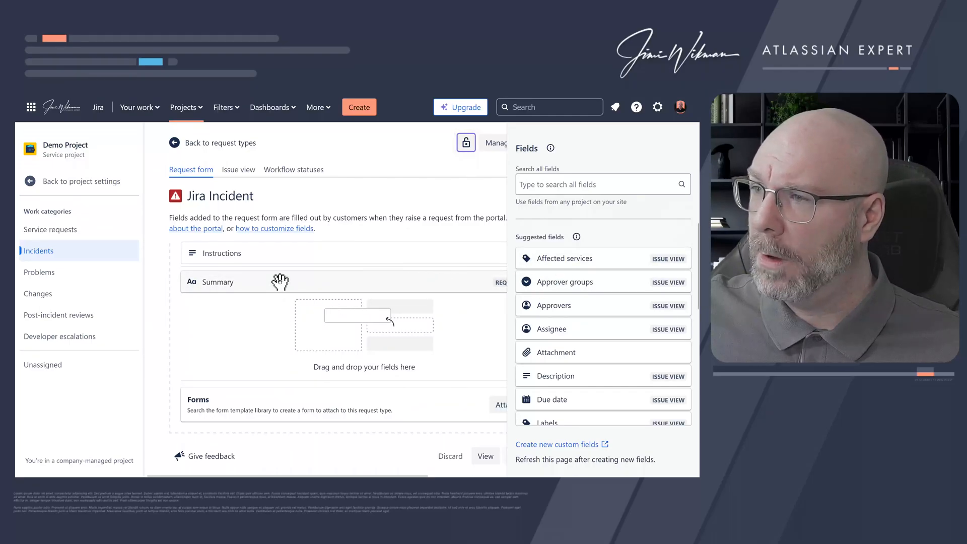
left_click_drag(280, 282, 279, 350)
scroll(267, 341, "down", 1)
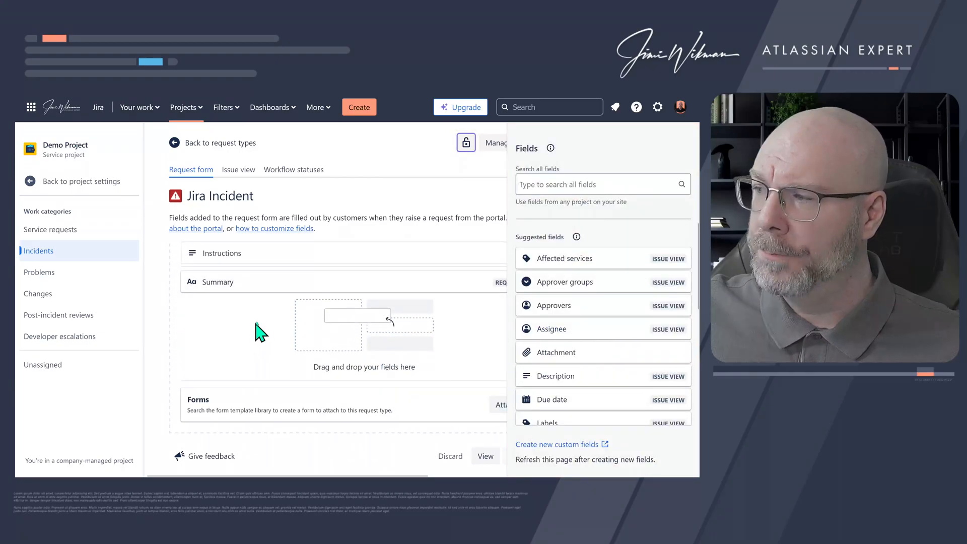
Try adding the Assignee field above Summary on the request form, and remove it from the form.
left_click_drag(554, 330, 283, 345)
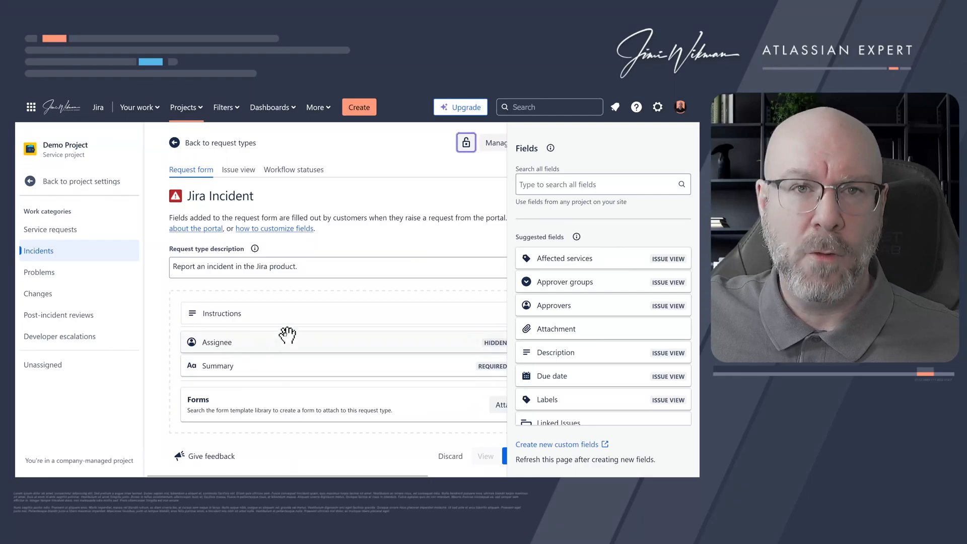
left_click_drag(285, 344, 610, 308)
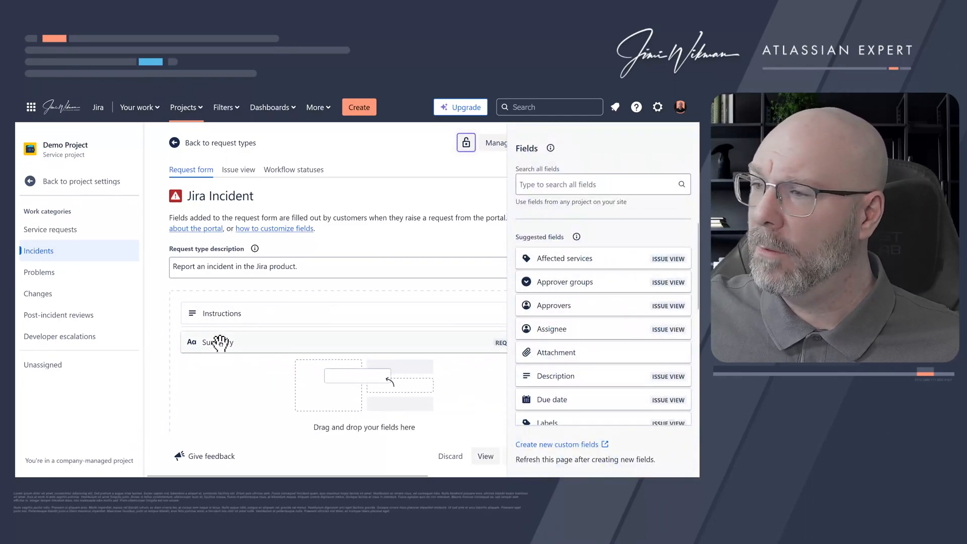
left_click(218, 315)
left_click(190, 316)
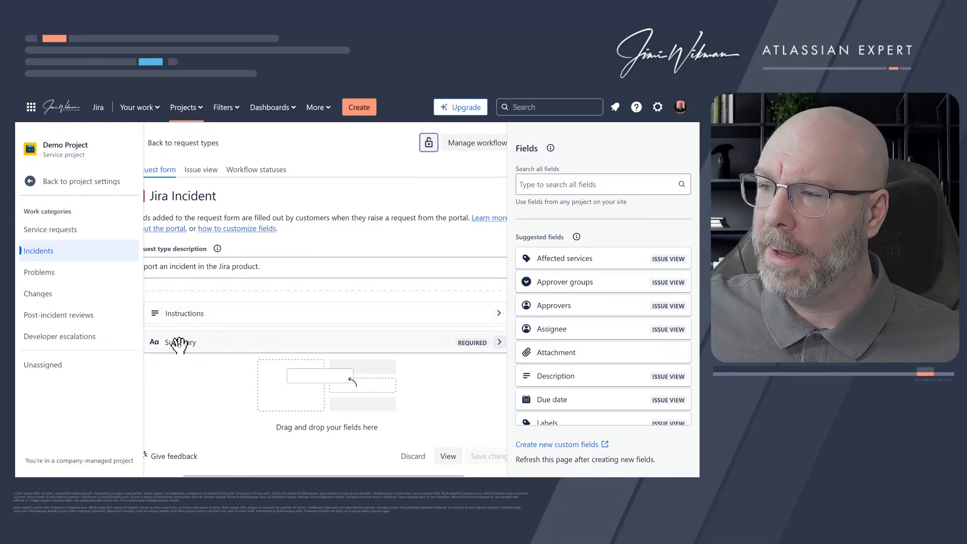
scroll(242, 398, "down", 1)
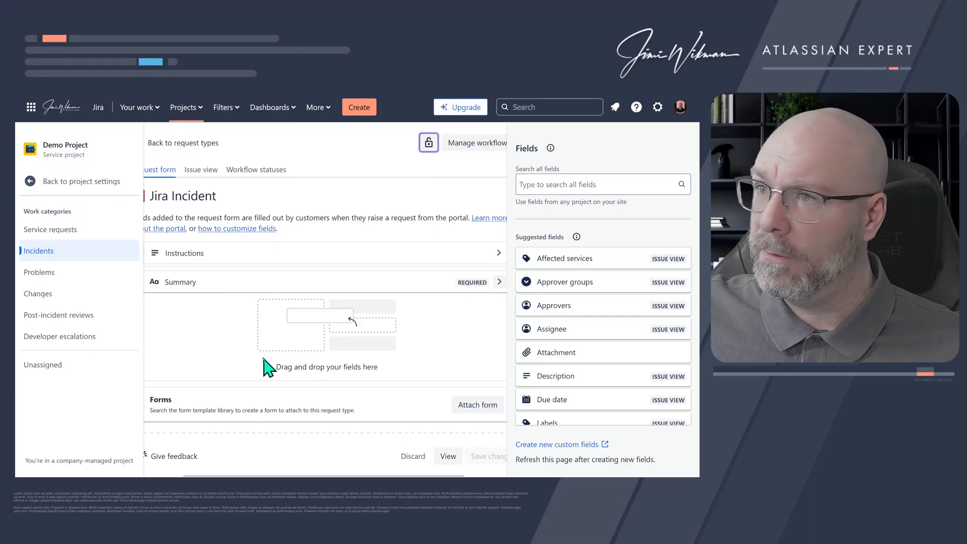
scroll(212, 328, "left", 2)
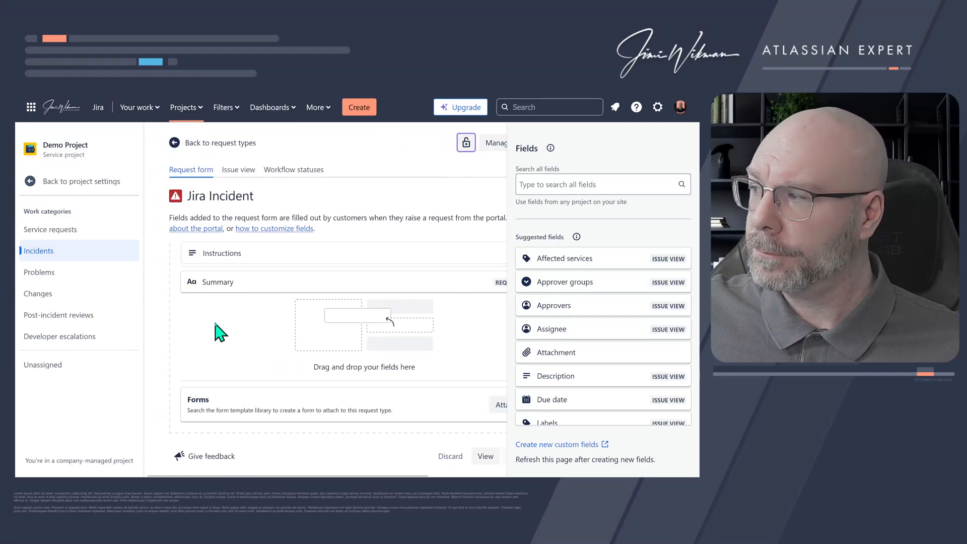
scroll(277, 338, "up", 1)
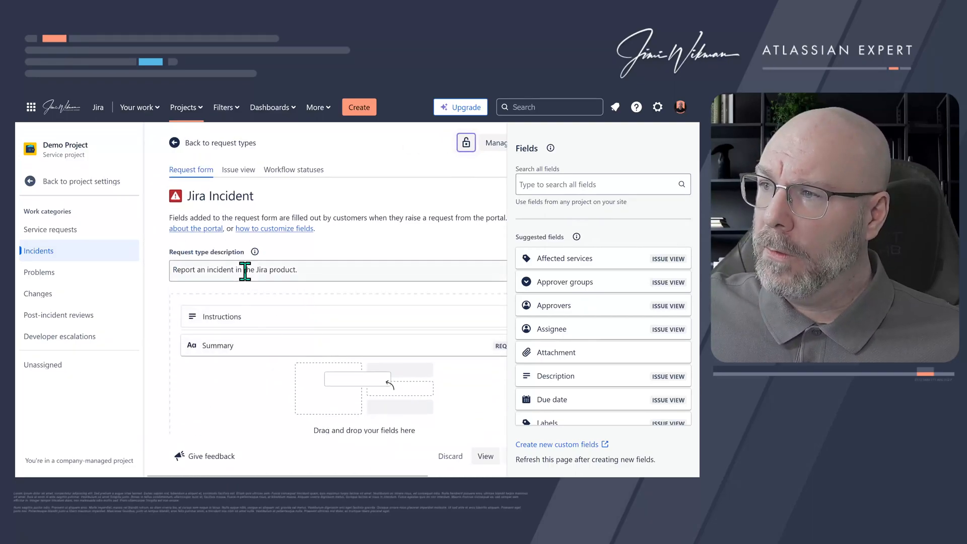
scroll(267, 274, "down", 1)
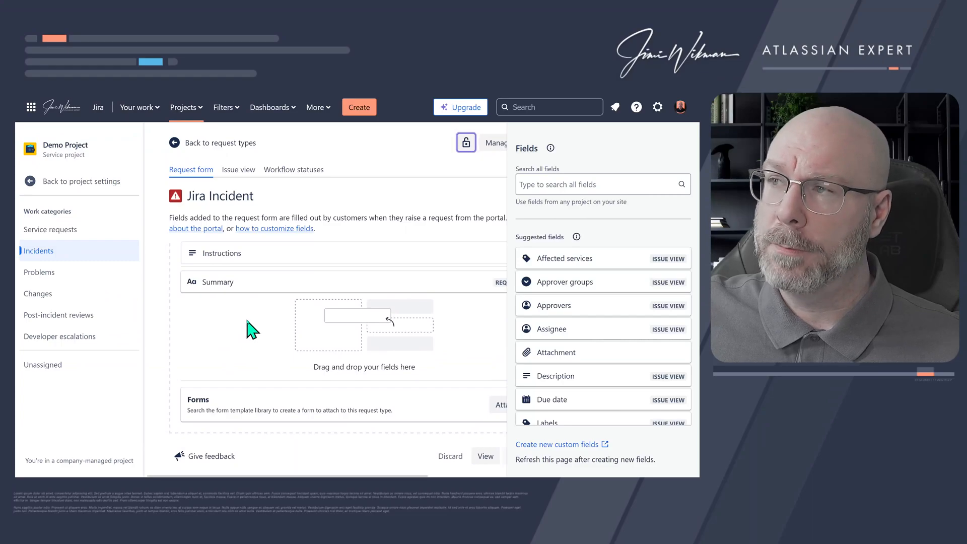
Open the Jira Incident issue view and examine its Description, Context and Hidden when empty field sections.
left_click(236, 171)
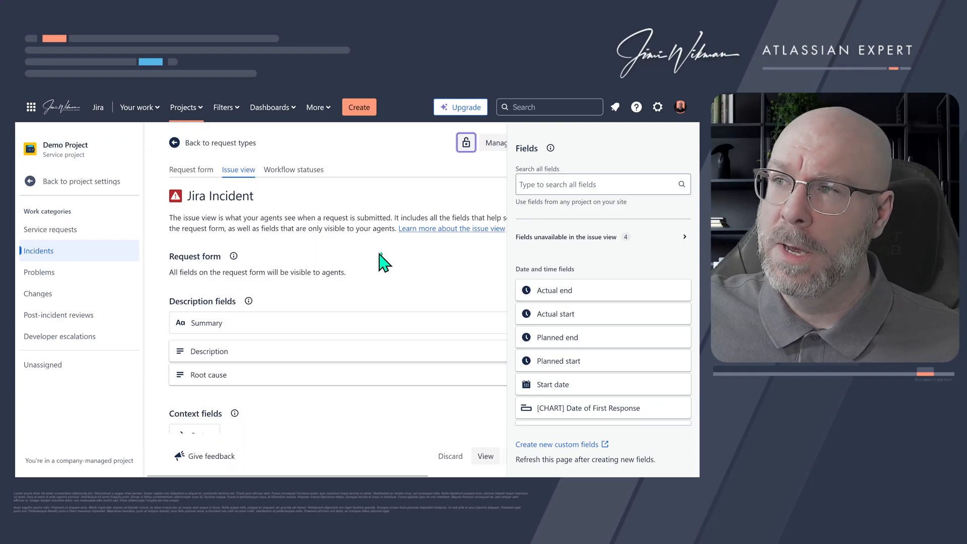
scroll(362, 282, "down", 4)
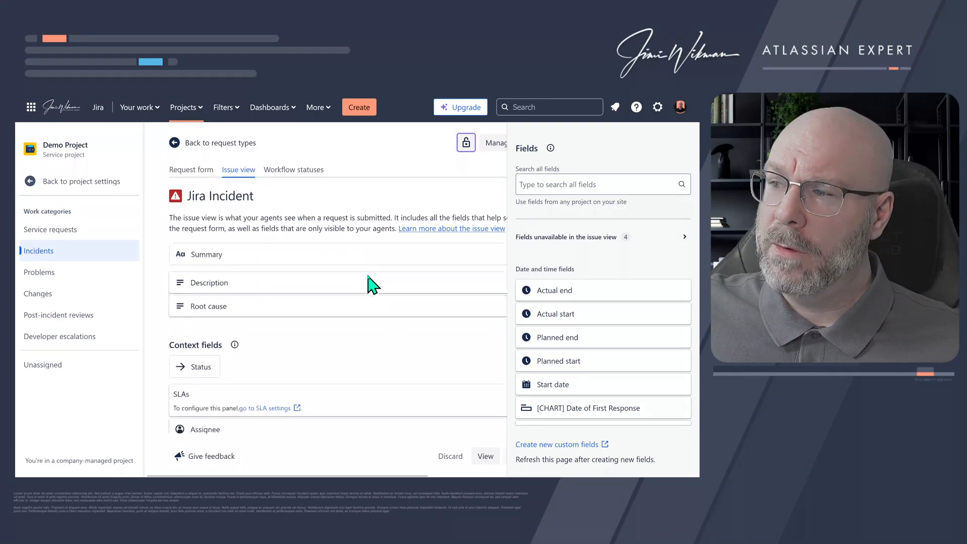
scroll(342, 301, "down", 10)
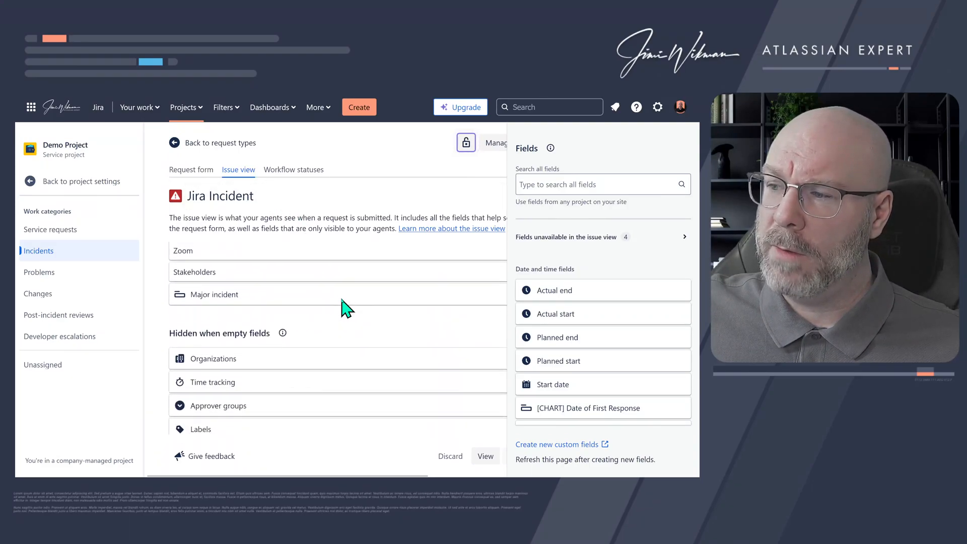
scroll(341, 298, "down", 2)
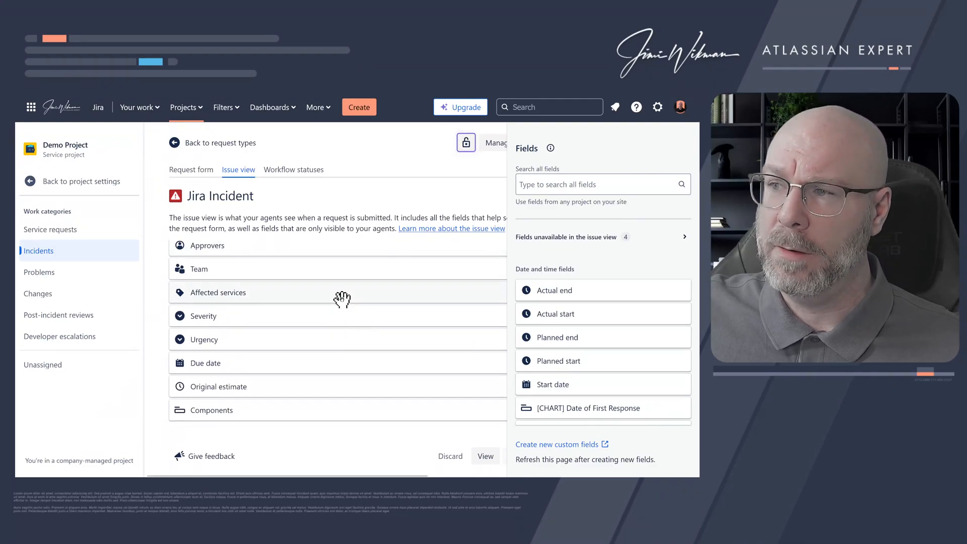
scroll(342, 299, "down", 10)
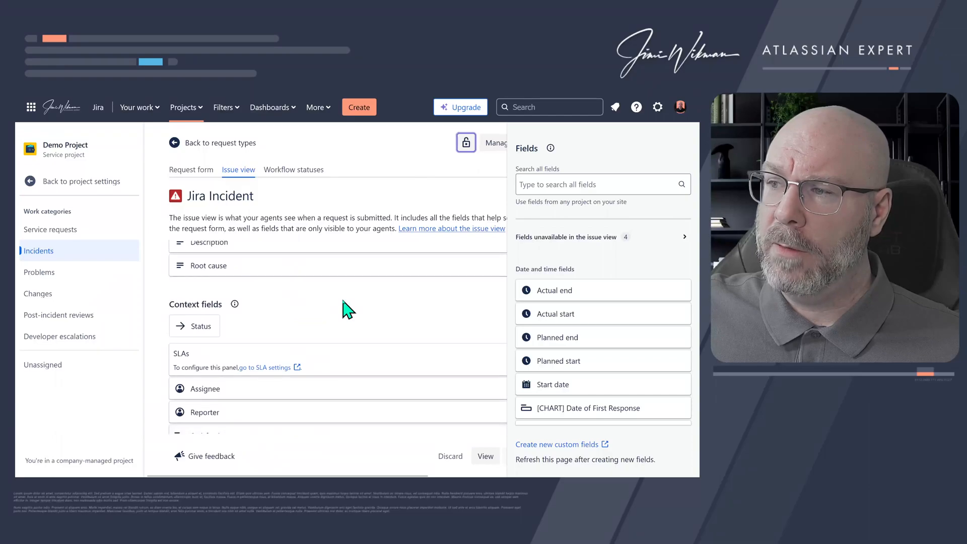
scroll(343, 303, "up", 5)
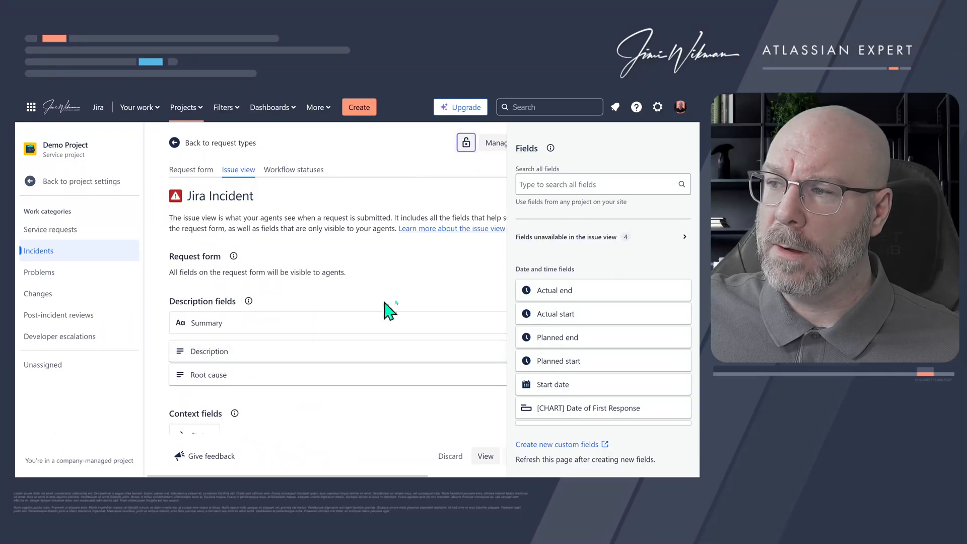
scroll(327, 335, "down", 4)
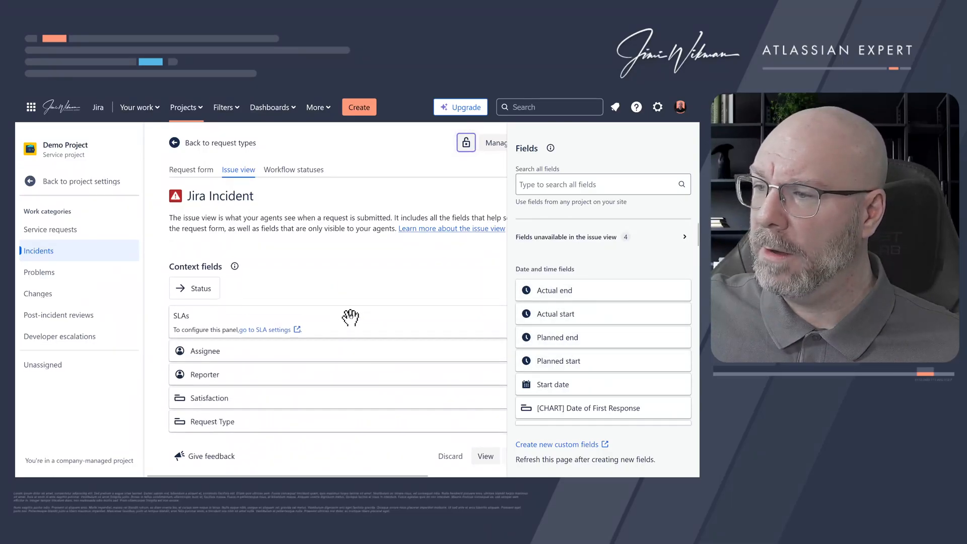
scroll(378, 280, "down", 2)
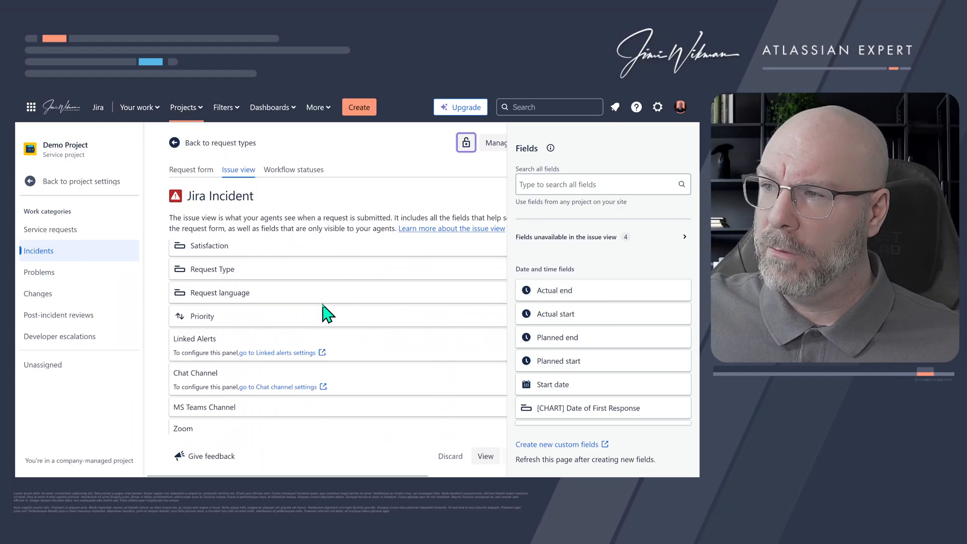
scroll(322, 343, "down", 2)
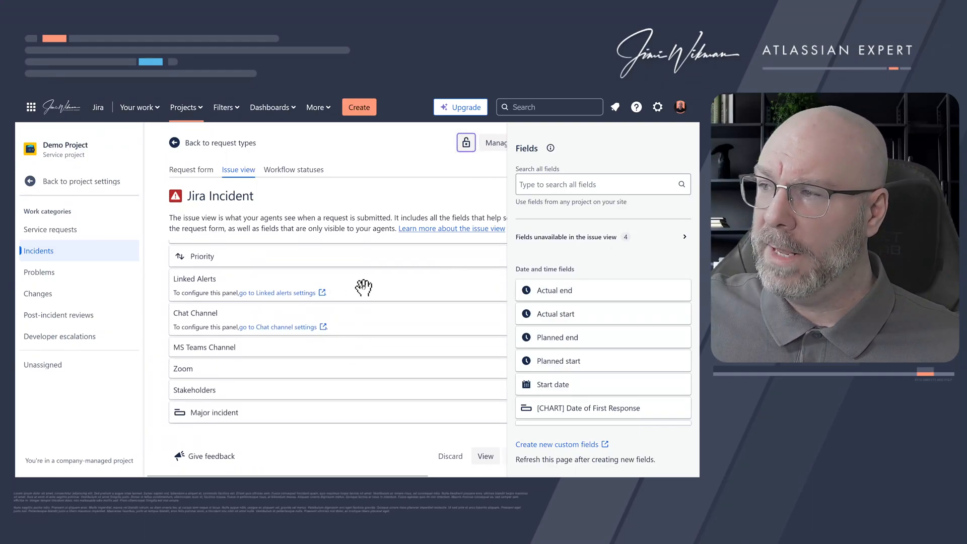
Try removing Linked Alerts, Chat Channel, MS Teams Channel and Zoom from Context fields, moving Stakeholders to Hidden when empty and Time tracking to Context.
left_click_drag(361, 287, 643, 298)
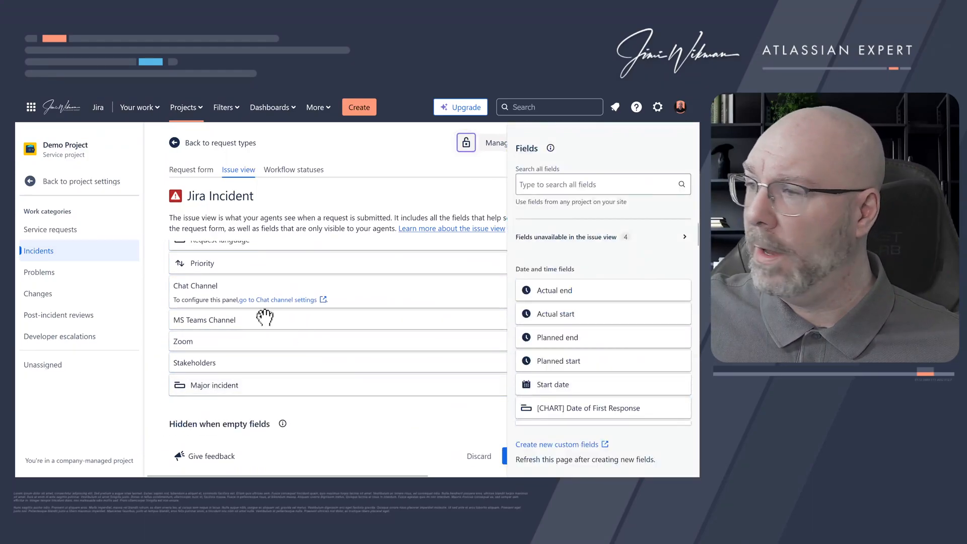
left_click_drag(262, 311, 546, 282)
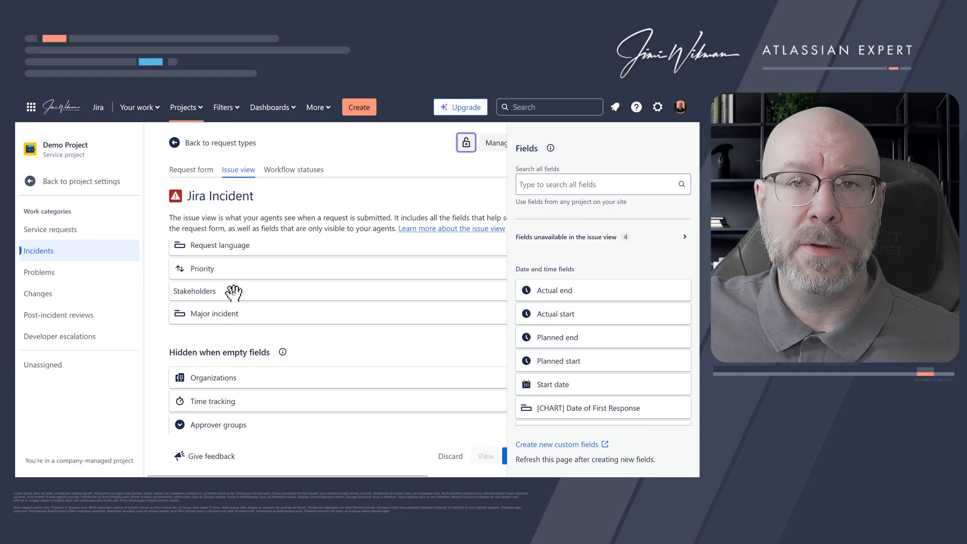
left_click_drag(233, 292, 236, 322)
scroll(252, 332, "down", 2)
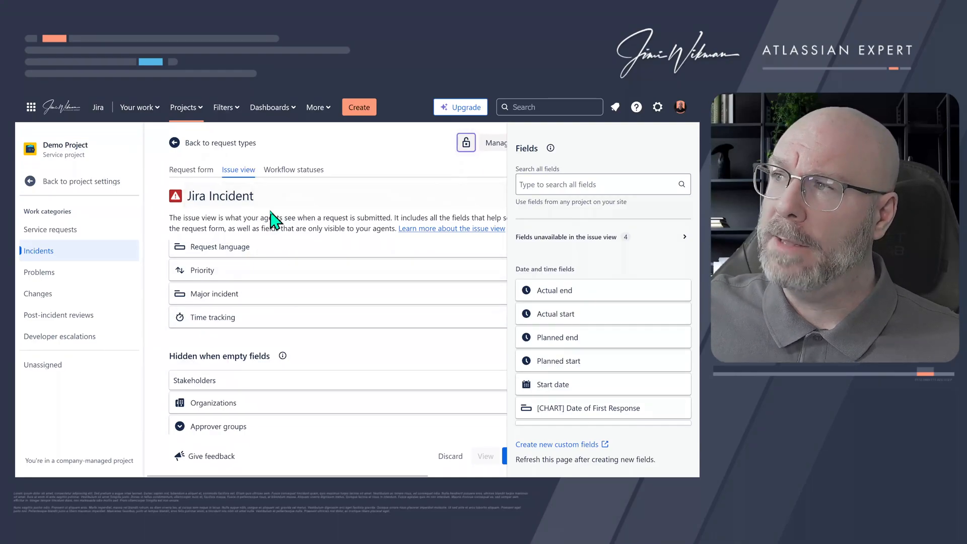
Leave the issue view without saving and examine the request type's workflow statuses and their customer-facing names.
left_click(305, 170)
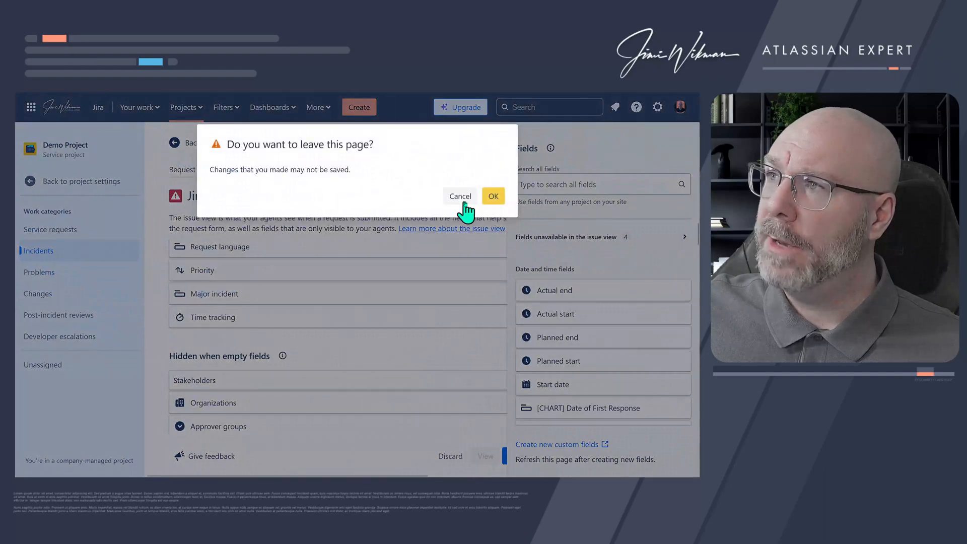
left_click(492, 197)
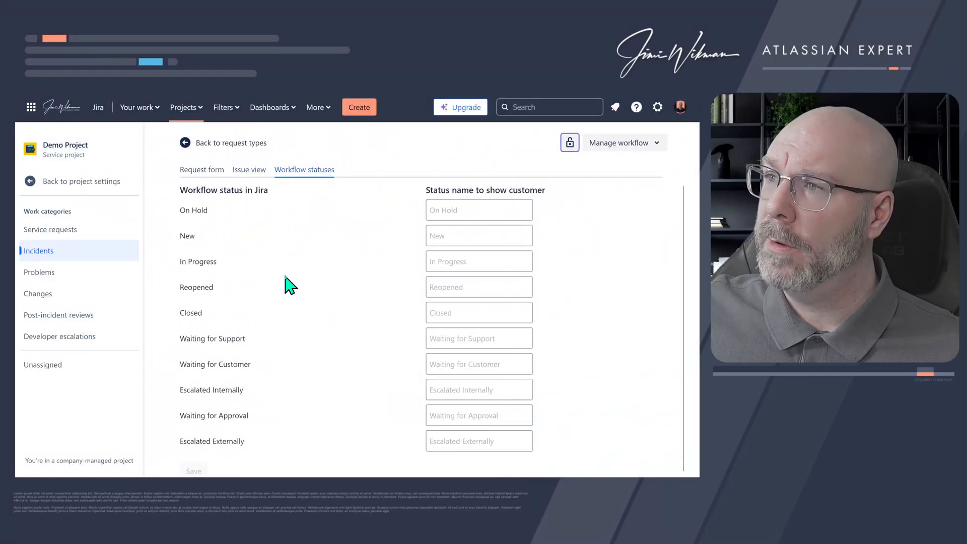
left_click_drag(255, 443, 181, 216)
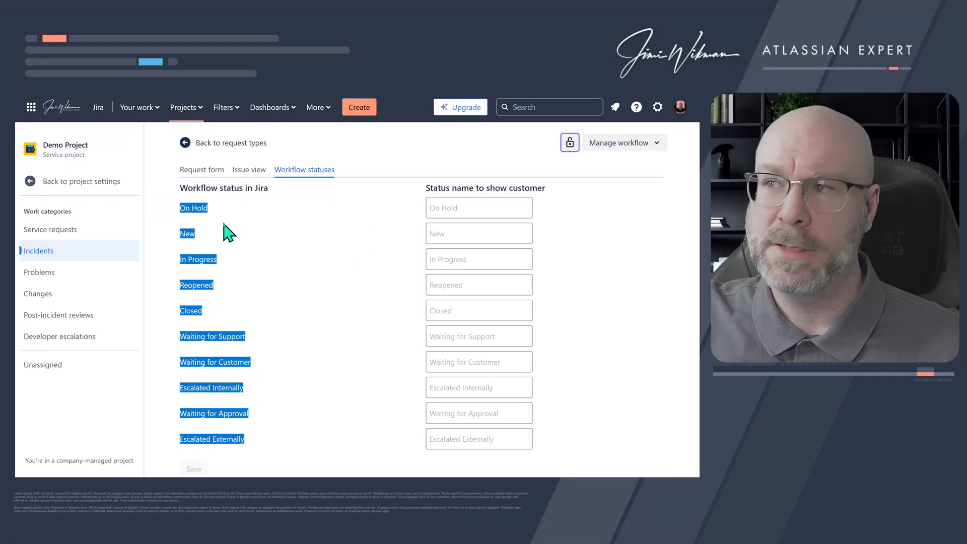
left_click(456, 207)
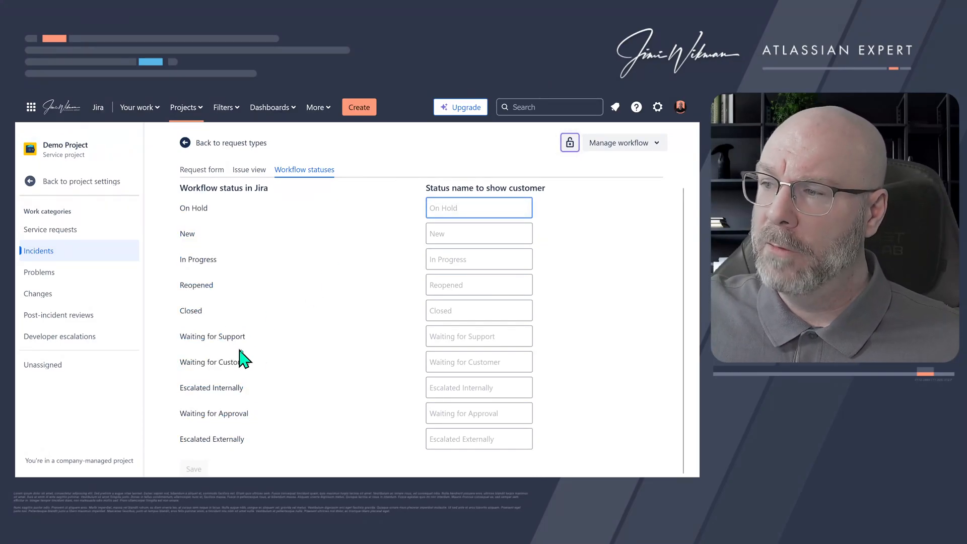
Try naming the Waiting for Customer status "Waiting for your input" for customers, and reload the workflow statuses without saving.
left_click_drag(251, 361, 180, 362)
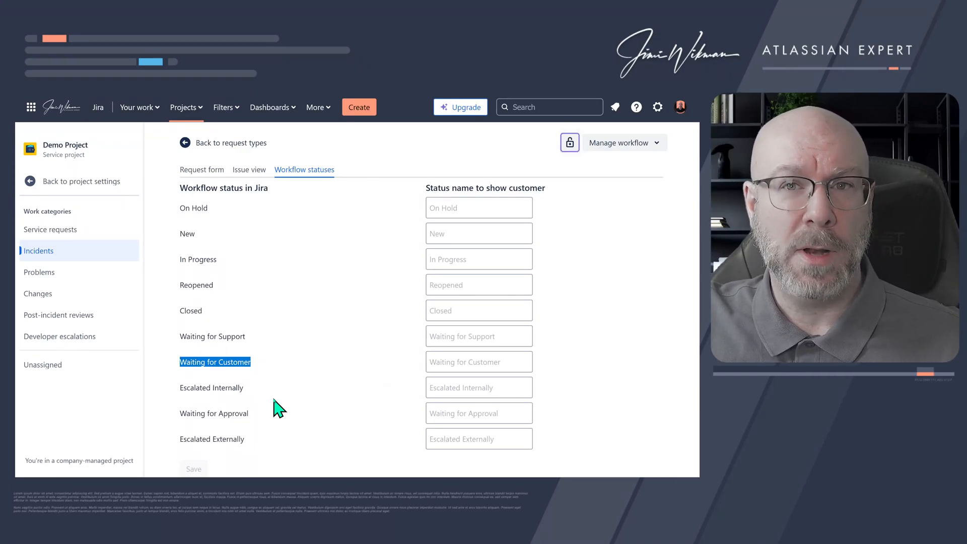
left_click(456, 366)
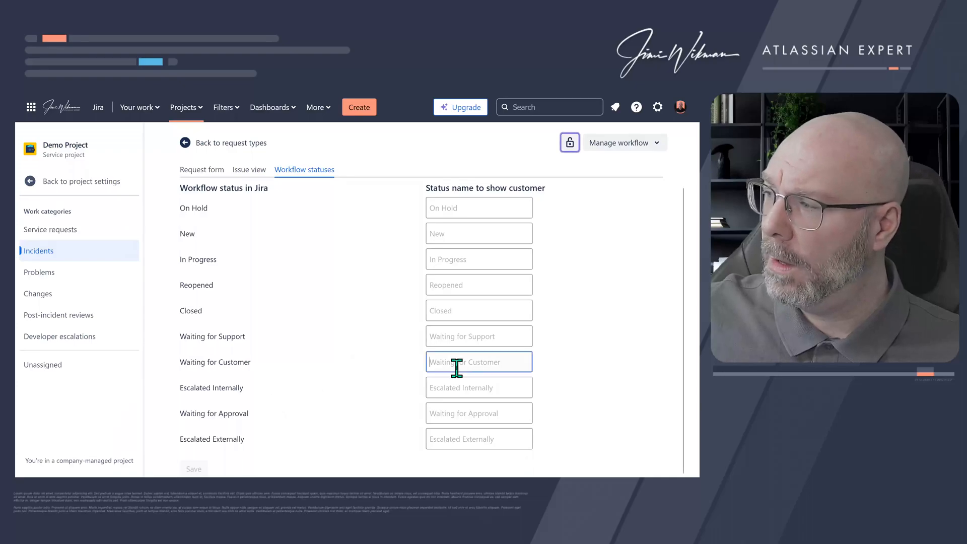
type("Waitin")
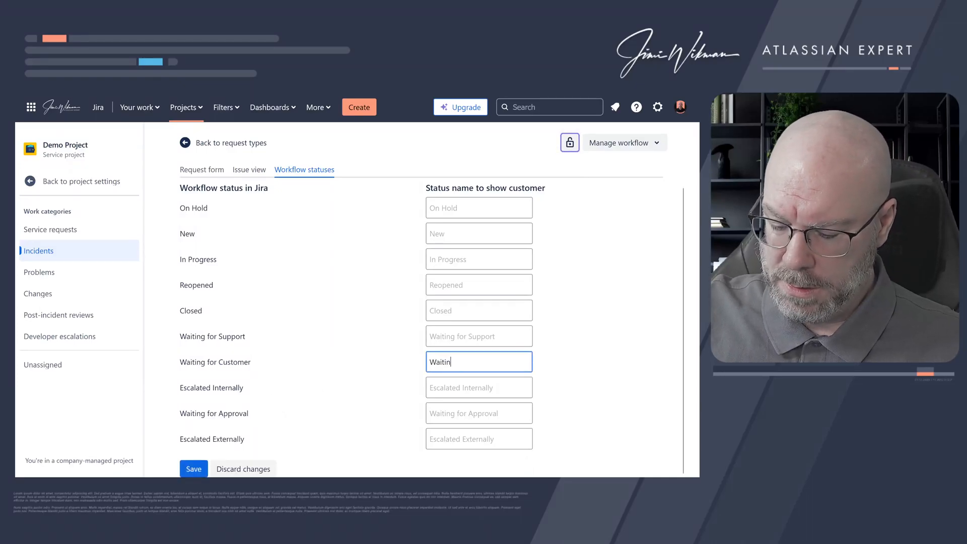
type("g for your in")
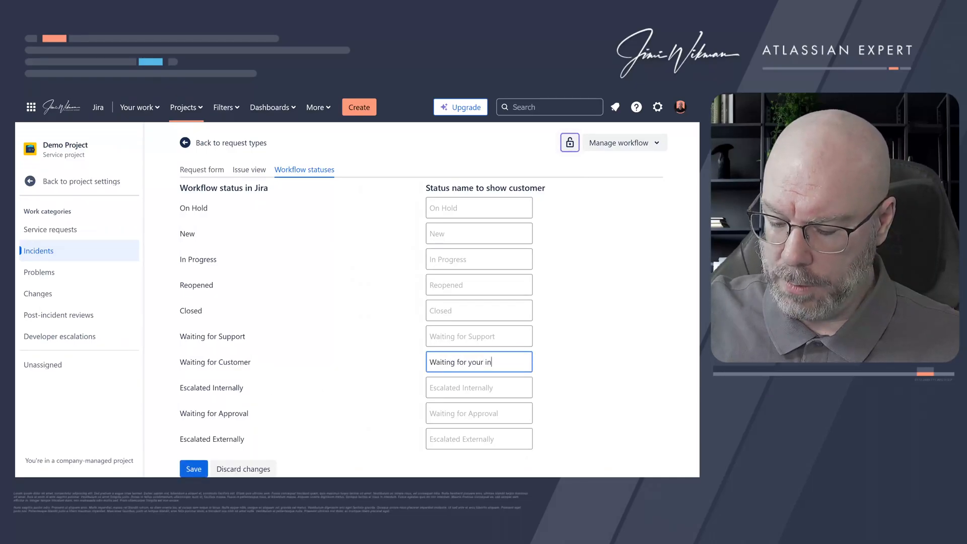
type("put")
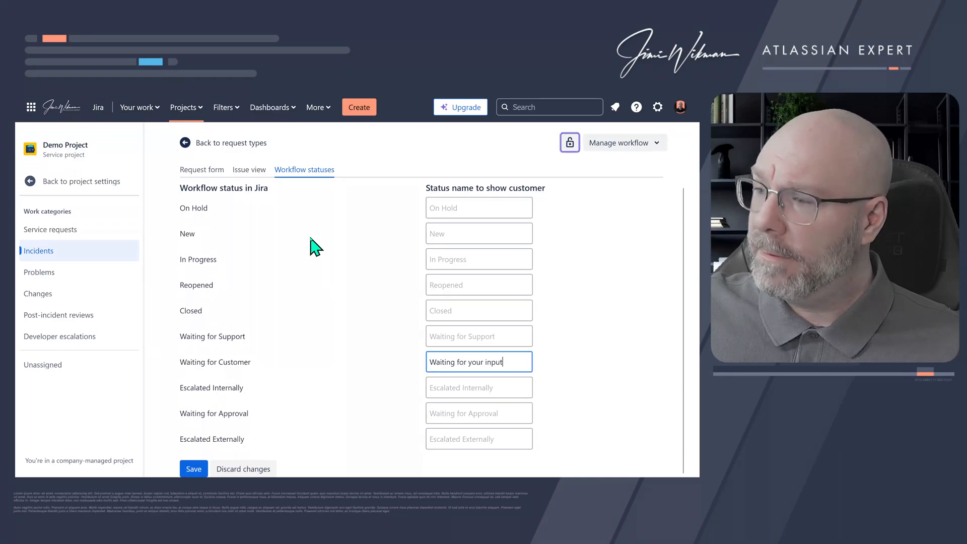
left_click(295, 170)
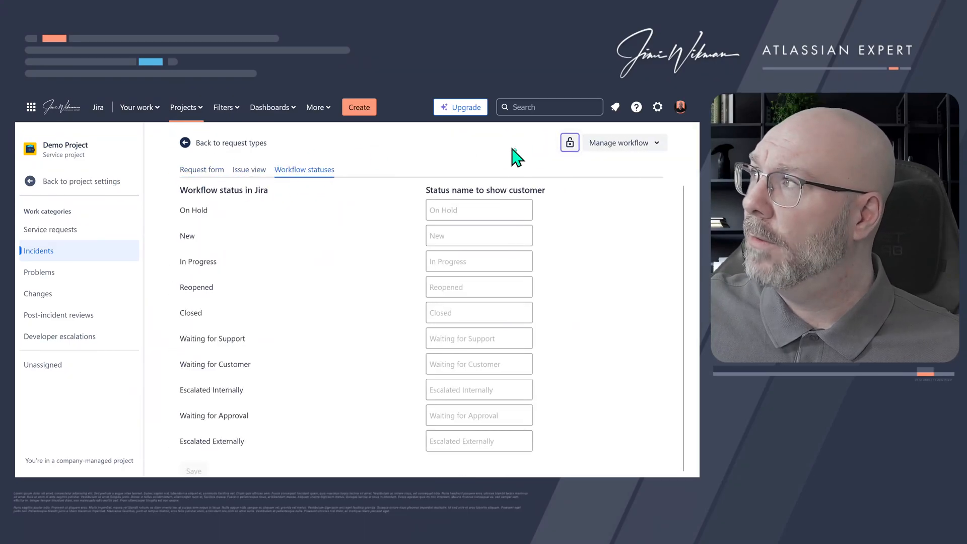
View the dialog for restricting who can raise this request type, cancel it, and show the workflow management options.
left_click(569, 145)
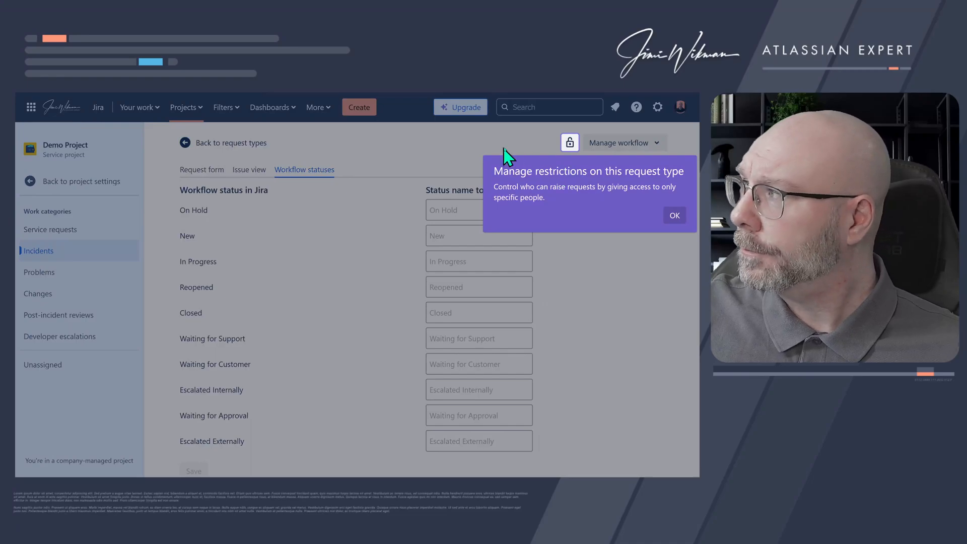
left_click(673, 217)
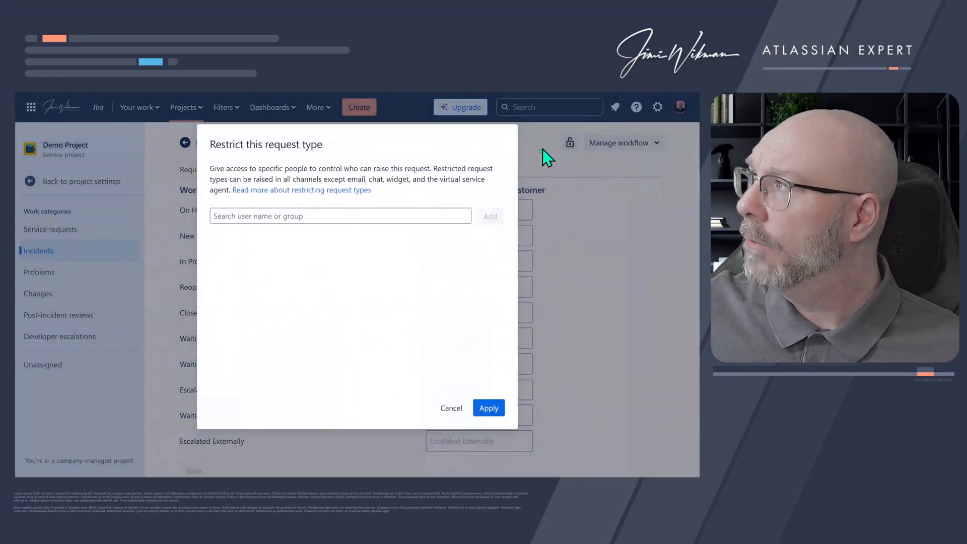
left_click(311, 220)
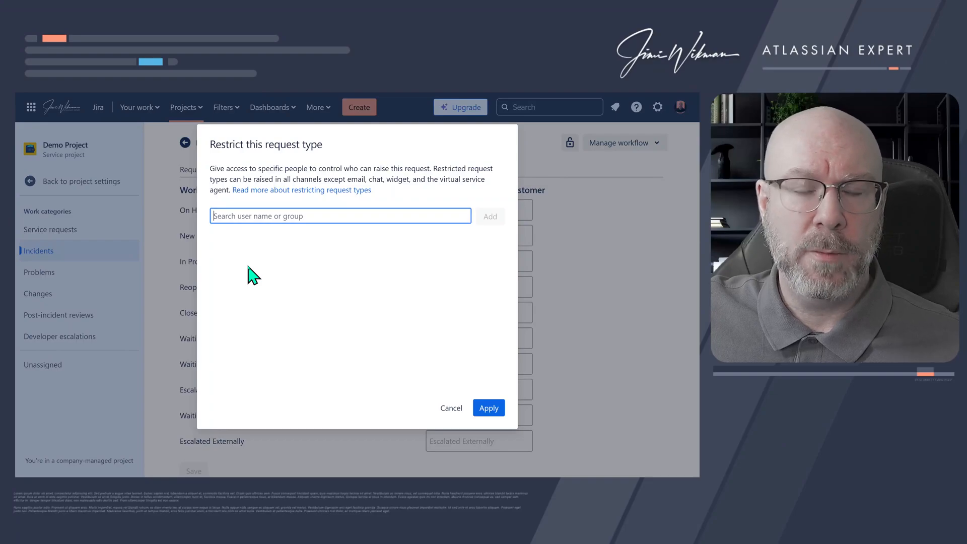
left_click(450, 409)
left_click(630, 143)
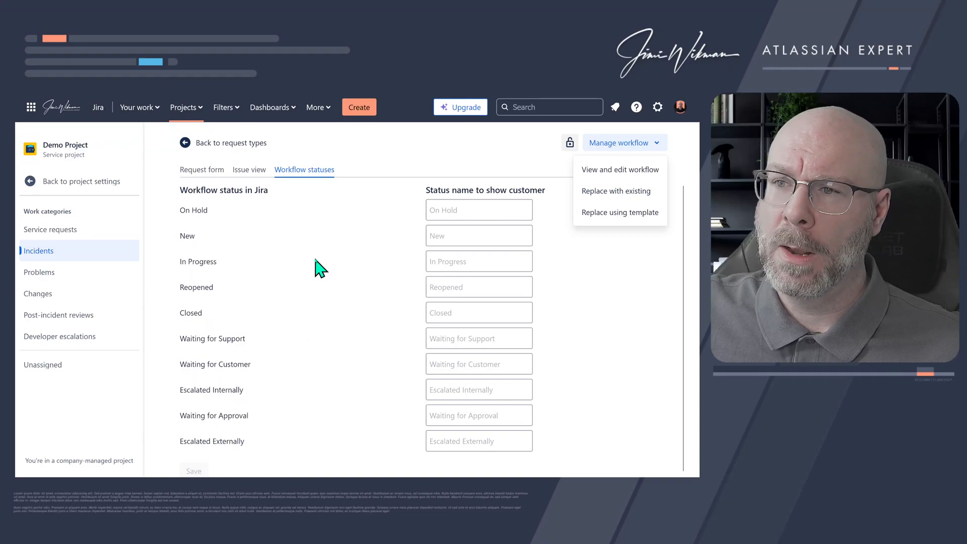
Return to the Incidents request type list and leave the project settings for the Demo Project's main navigation.
left_click(196, 151)
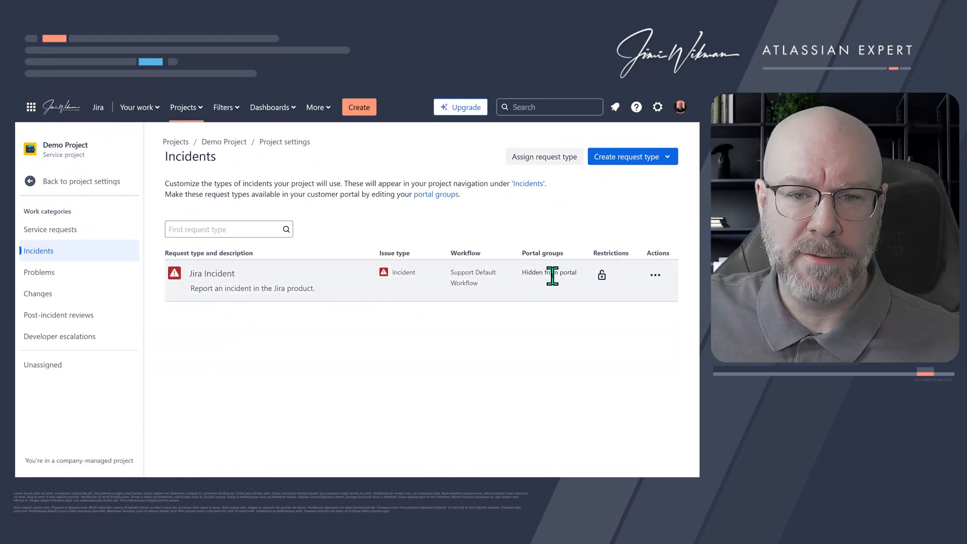
left_click(81, 182)
scroll(109, 268, "down", 10)
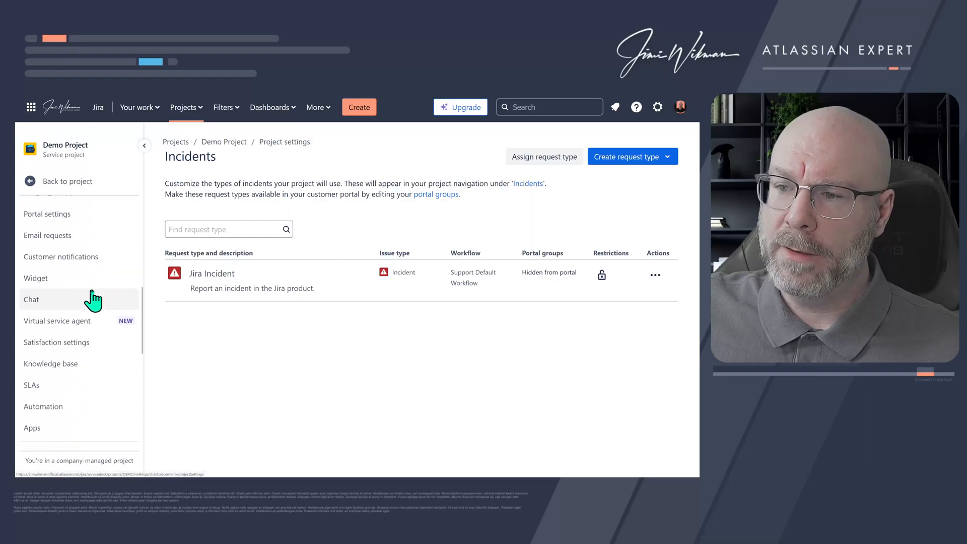
left_click(67, 182)
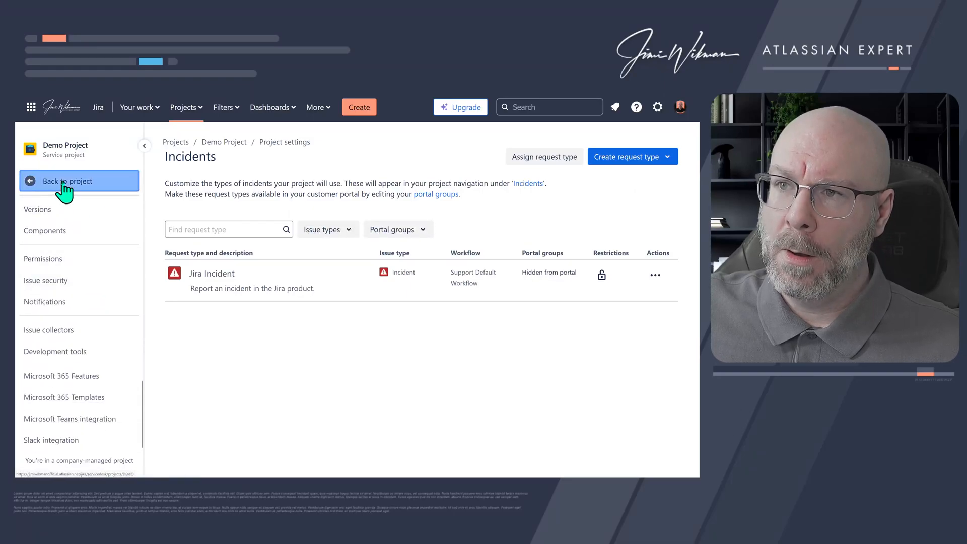
scroll(88, 322, "down", 5)
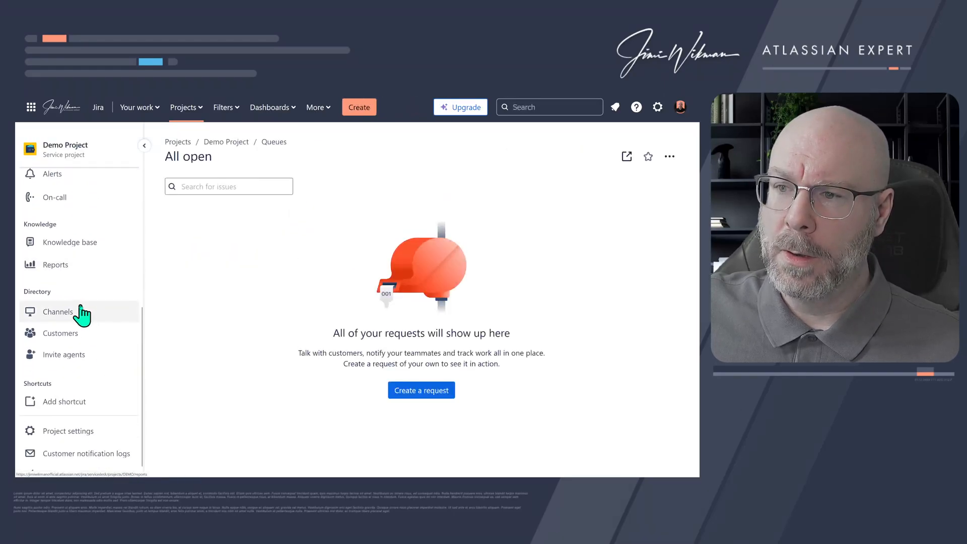
Open the Demo Project's customer portal from its channels to check the offered request types, and return to the project.
left_click(79, 310)
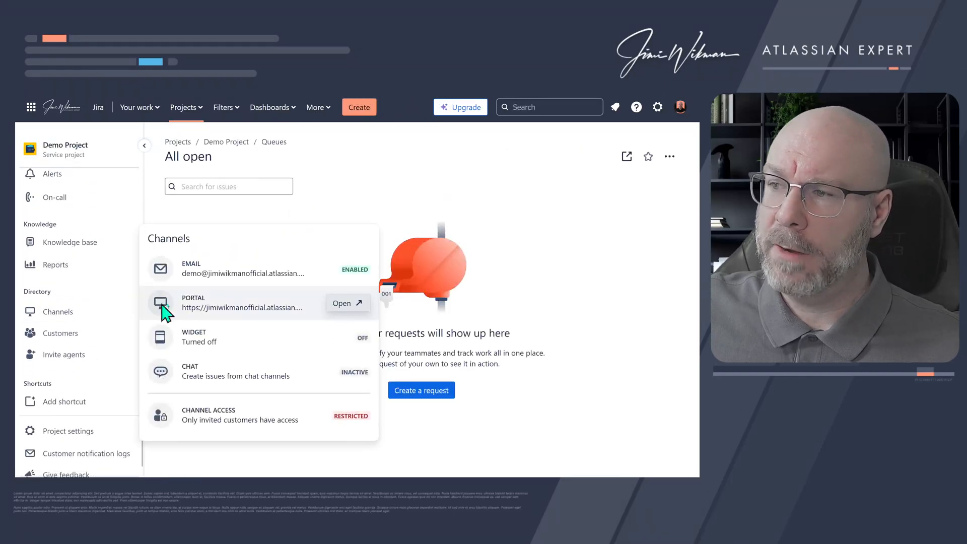
left_click(347, 303)
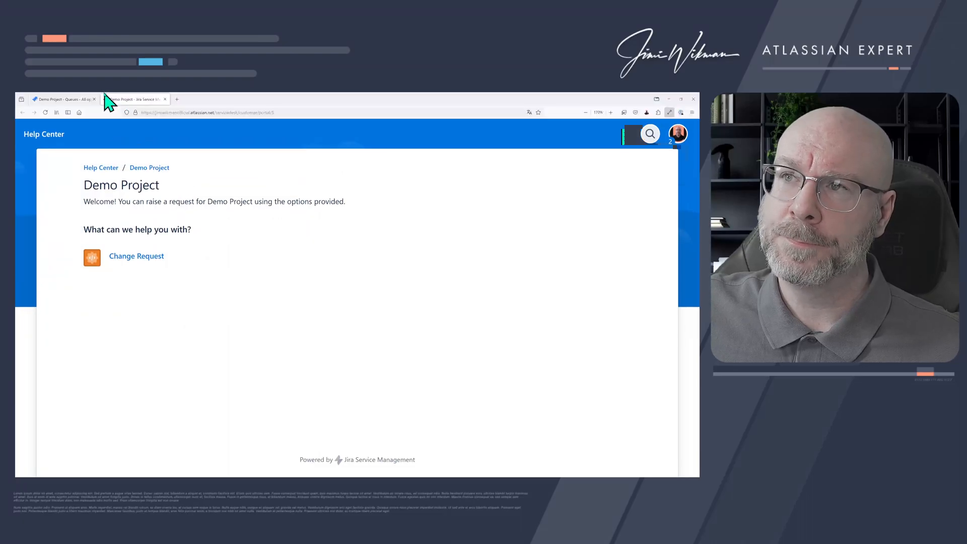
left_click(79, 100)
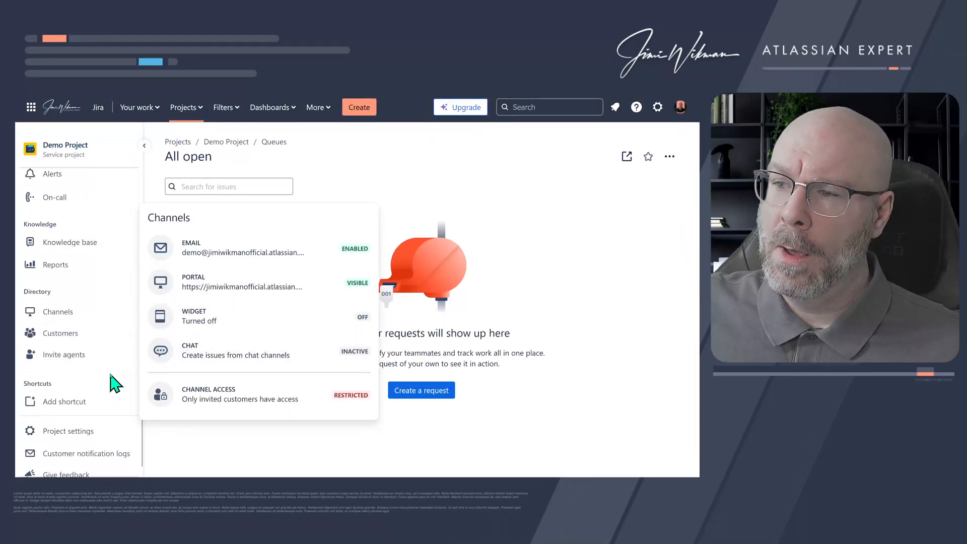
Go to the Demo Project's request type settings and show the Incidents work category.
scroll(59, 282, "up", 5)
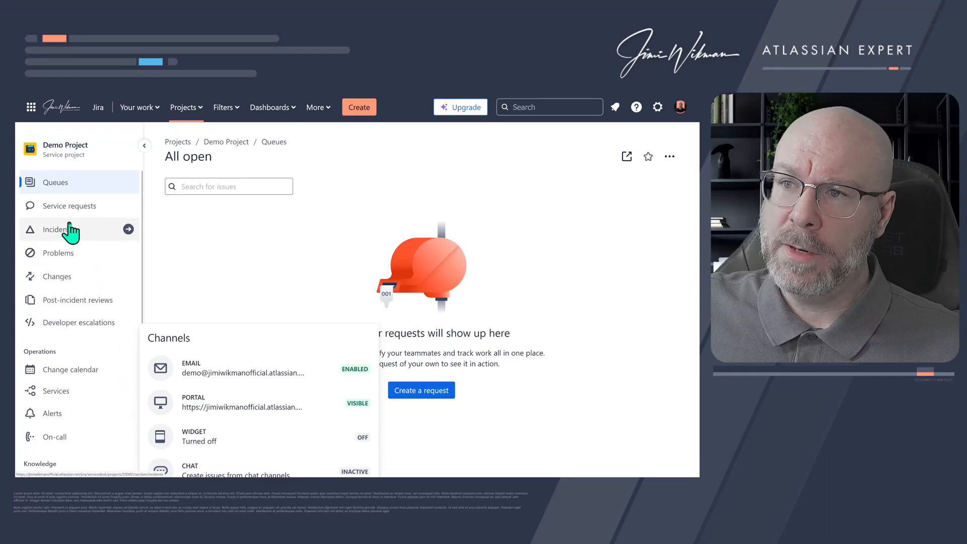
scroll(65, 224, "down", 5)
left_click(92, 421)
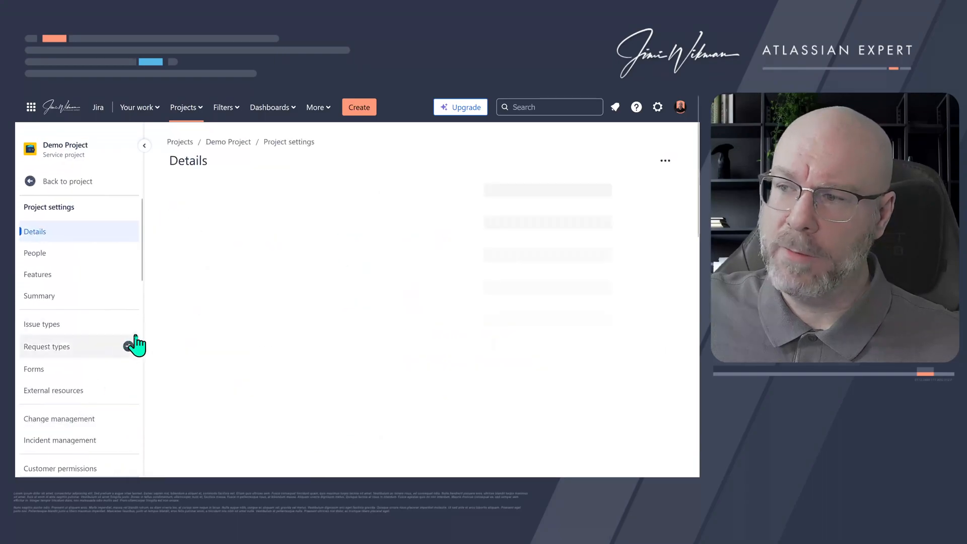
left_click(90, 348)
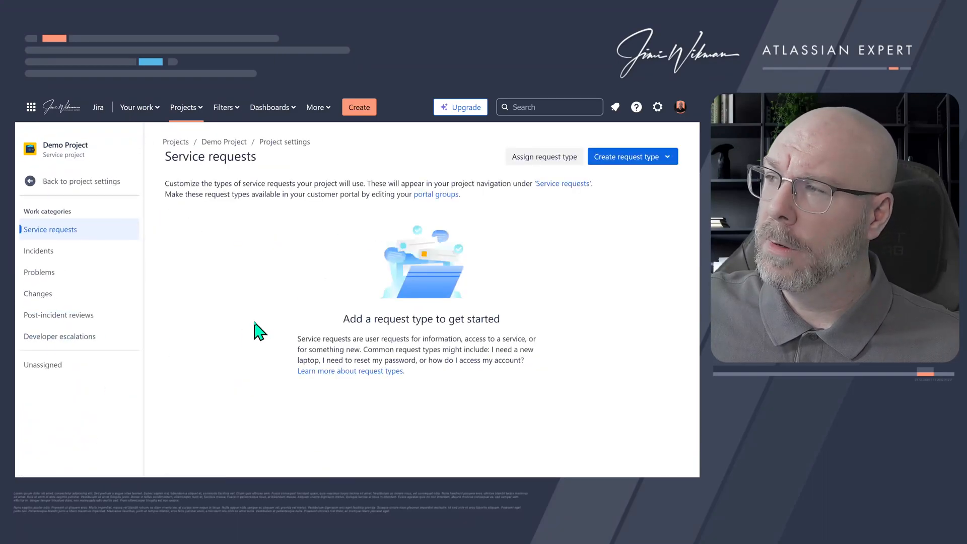
left_click(96, 251)
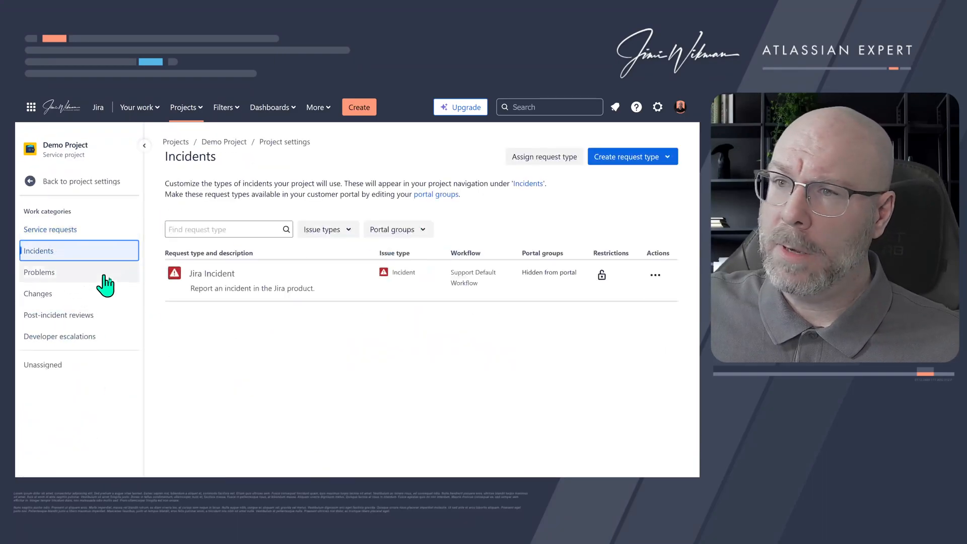
View the work category choices for the Jira Incident request type, exit without changing them, and review its other actions.
left_click(656, 275)
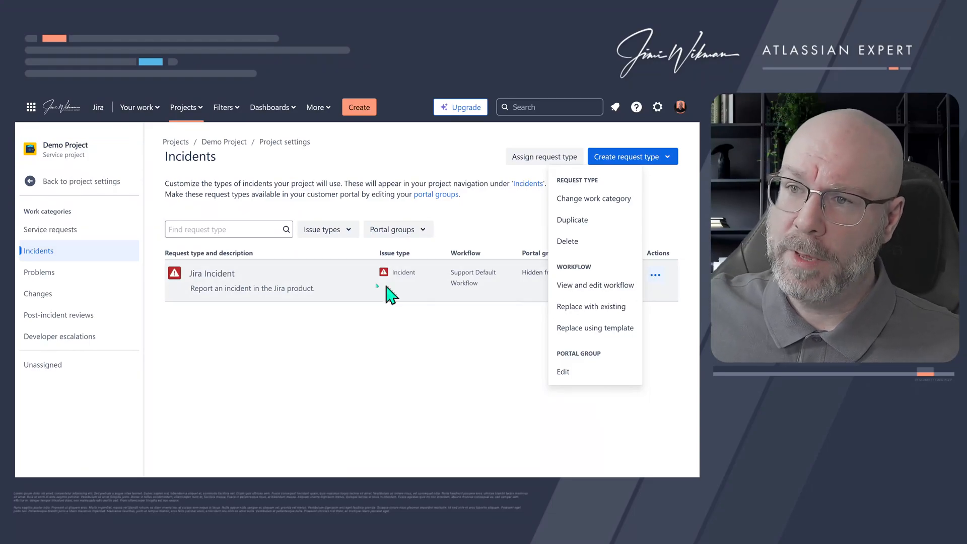
left_click(585, 198)
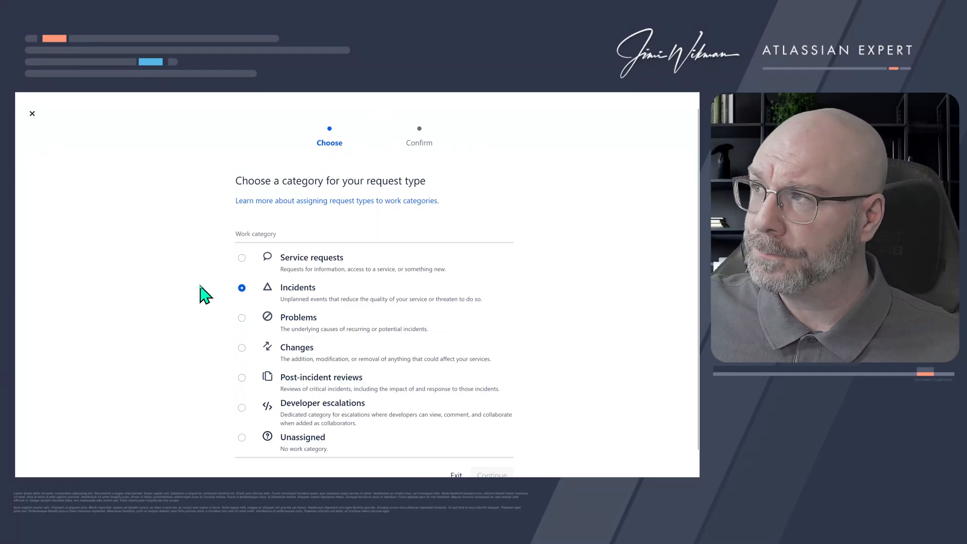
left_click(31, 116)
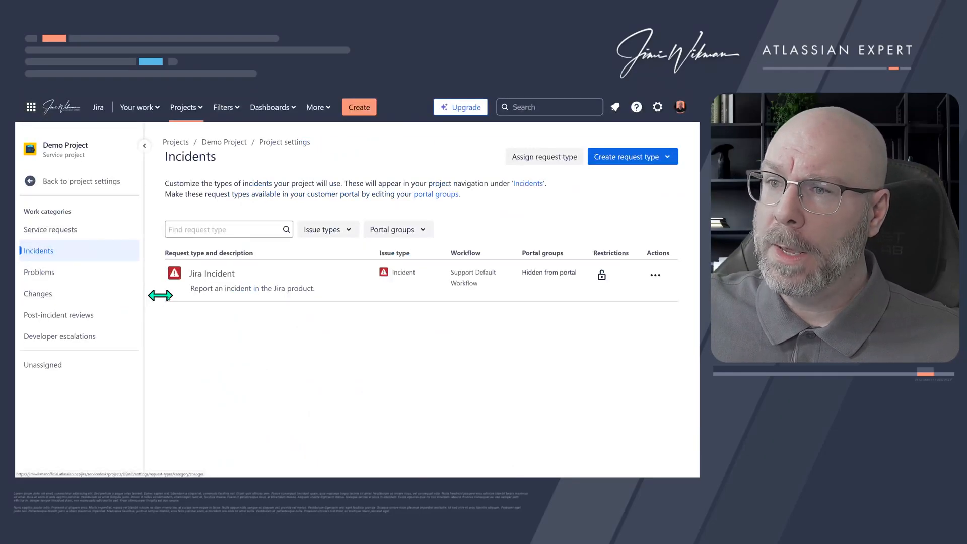
left_click(656, 276)
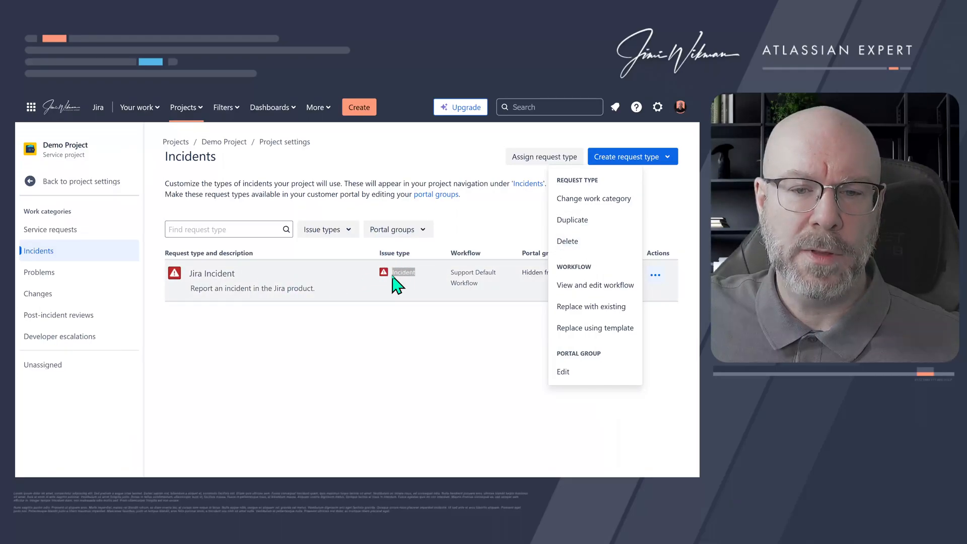
left_click(391, 302)
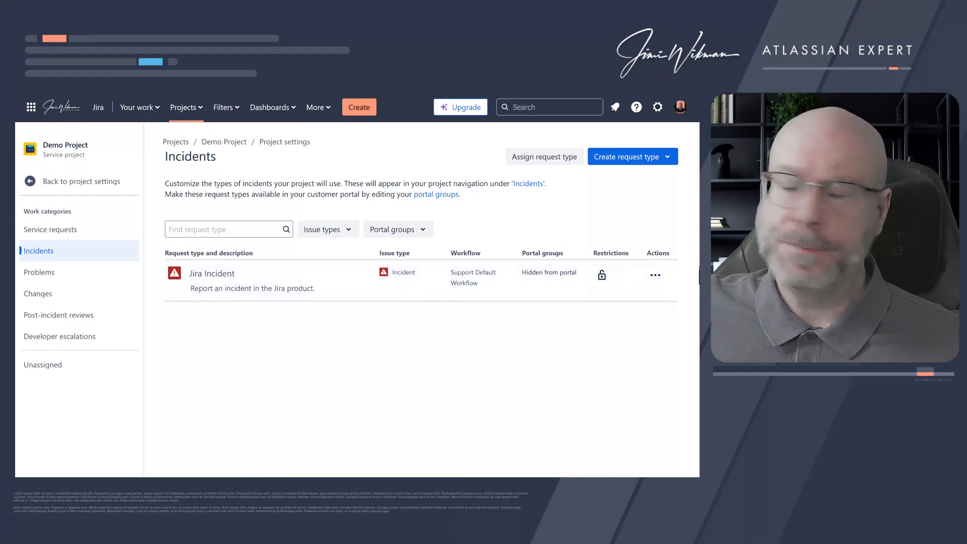
Assign the Jira Incident request type to the Incident portal group and save.
left_click(656, 275)
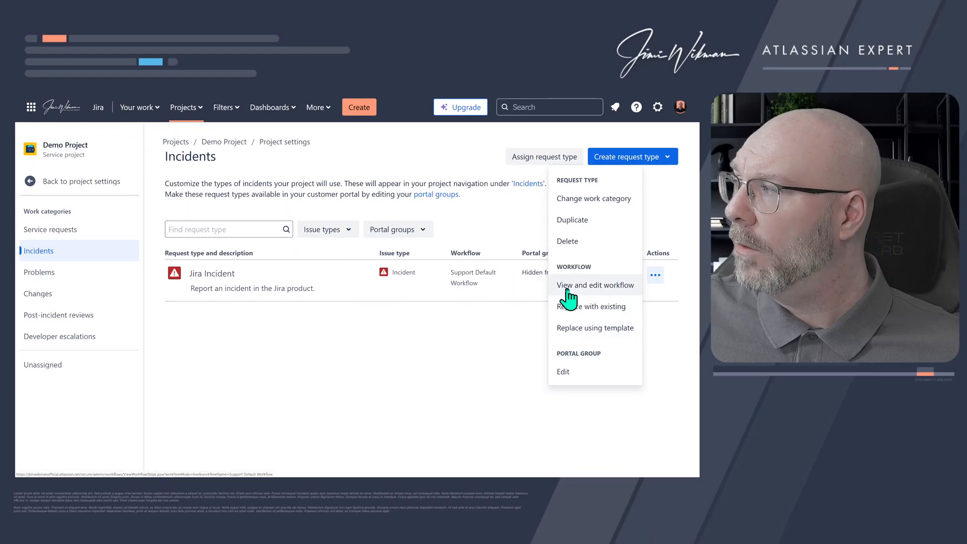
left_click(564, 372)
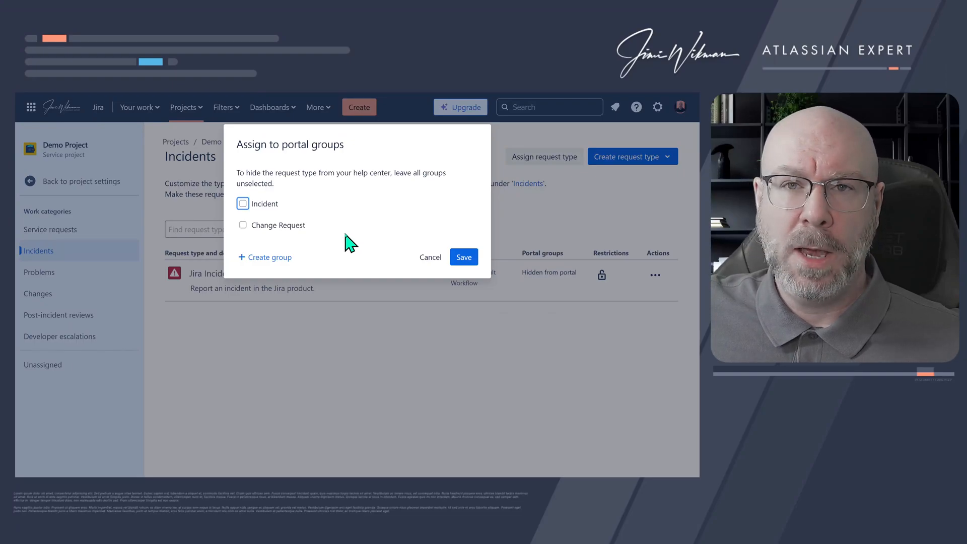
left_click(243, 203)
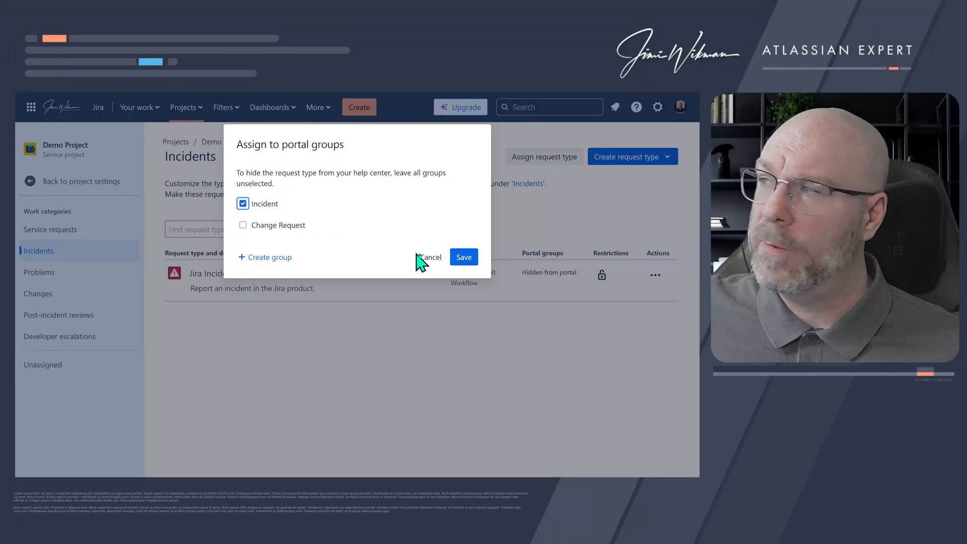
left_click(463, 258)
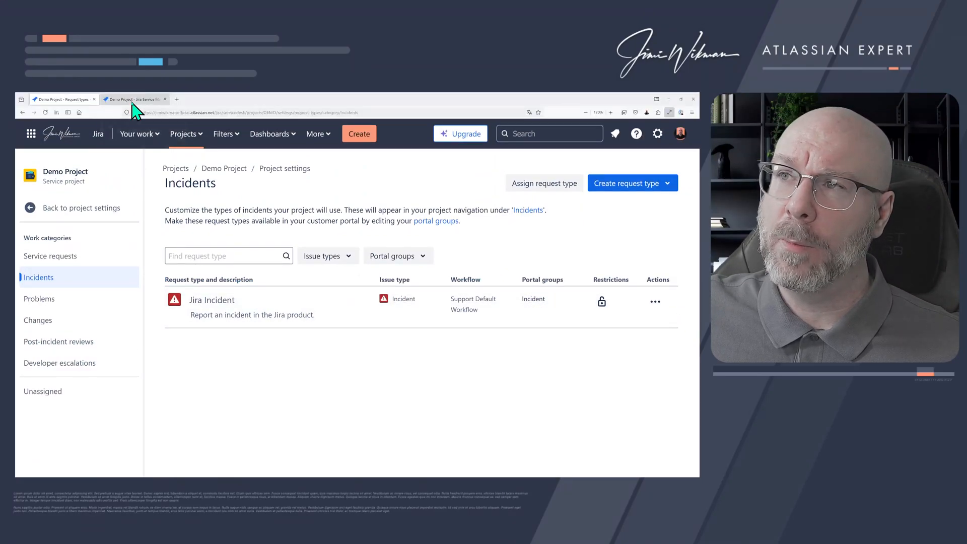
Reload the customer portal and examine the Jira Incident request form in the Incident group.
left_click(134, 101)
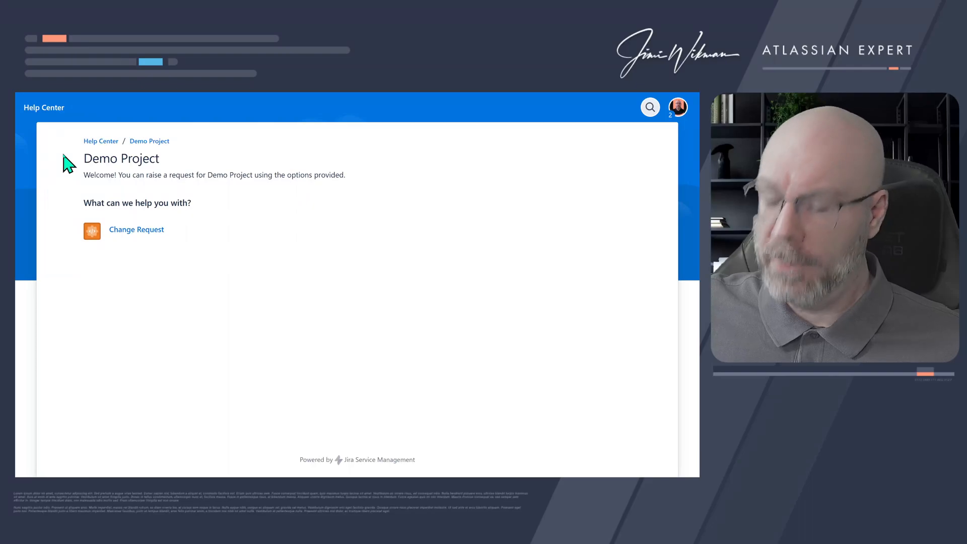
key("F5")
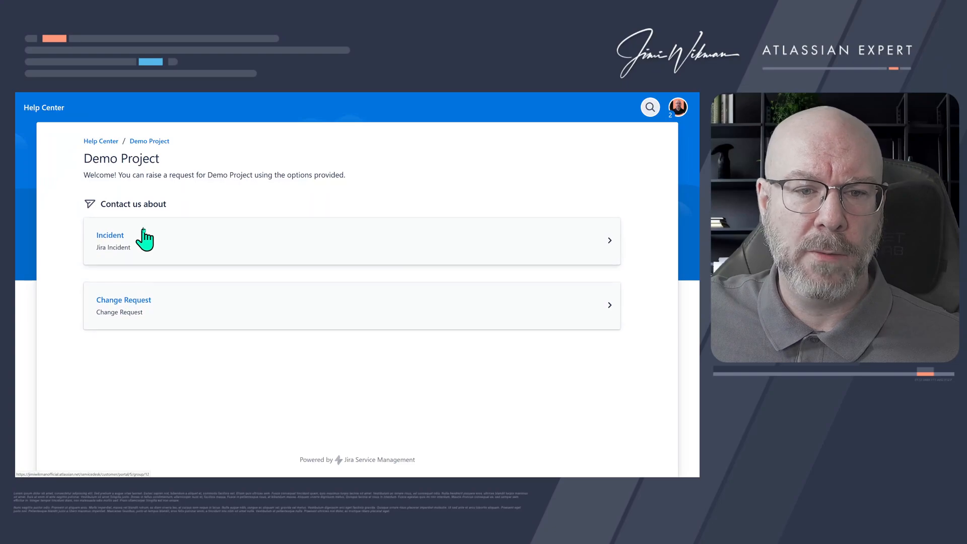
left_click(114, 245)
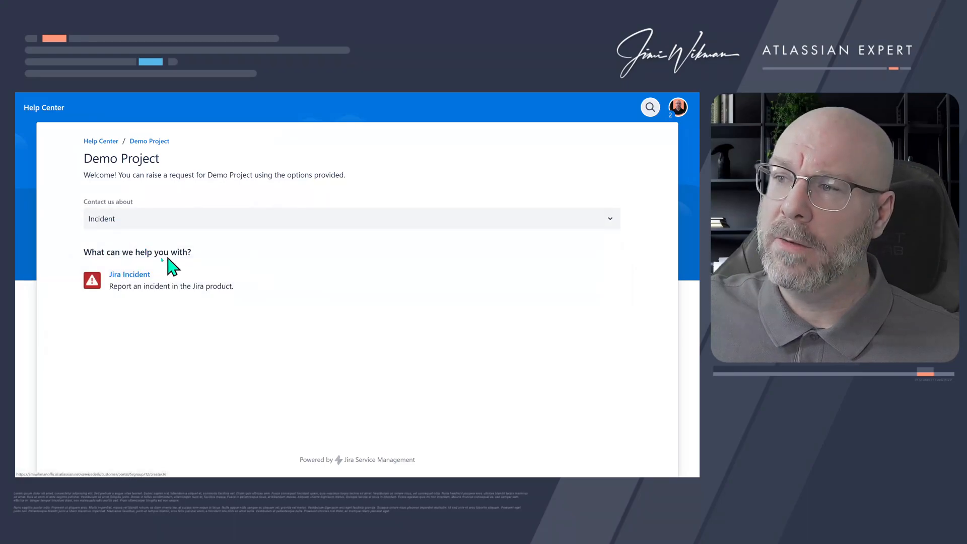
left_click(133, 285)
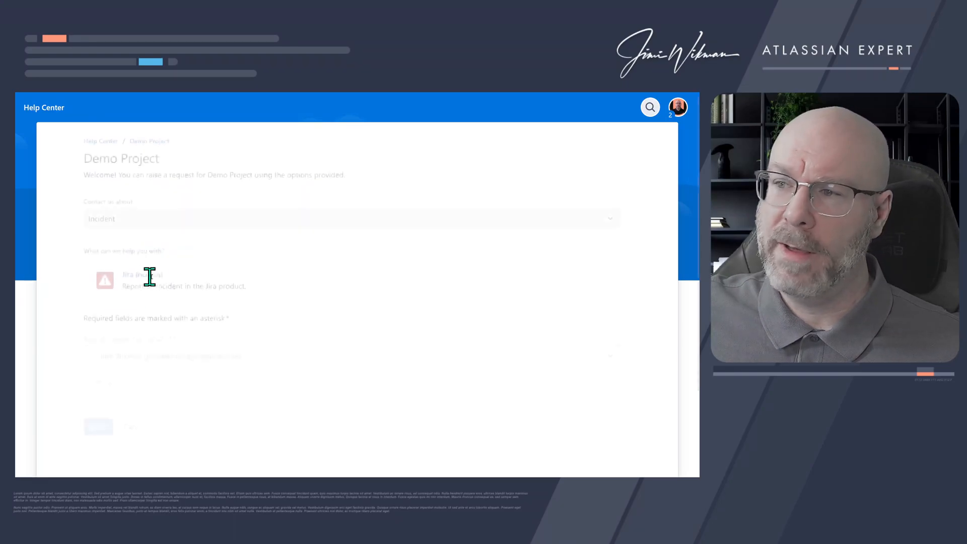
scroll(229, 289, "down", 2)
left_click(169, 305)
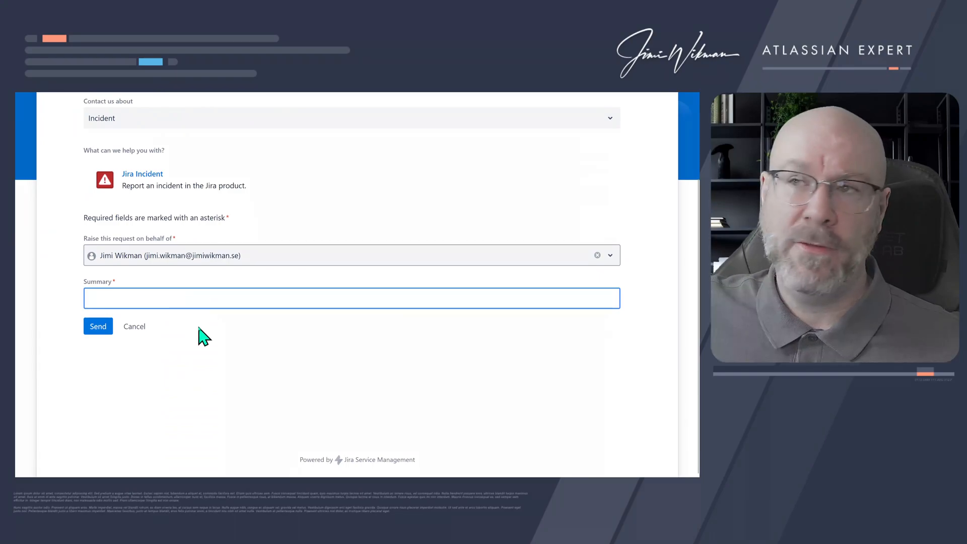
Leave the request form unsent and go back to the Incidents request type list to check Jira Incident's portal group.
scroll(237, 283, "up", 2)
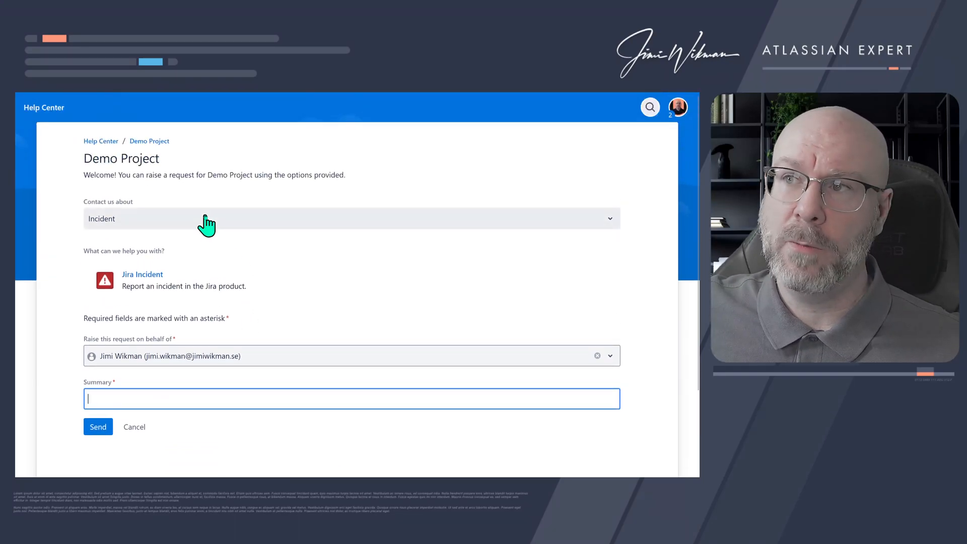
key("alt+Left")
key("alt+Left")
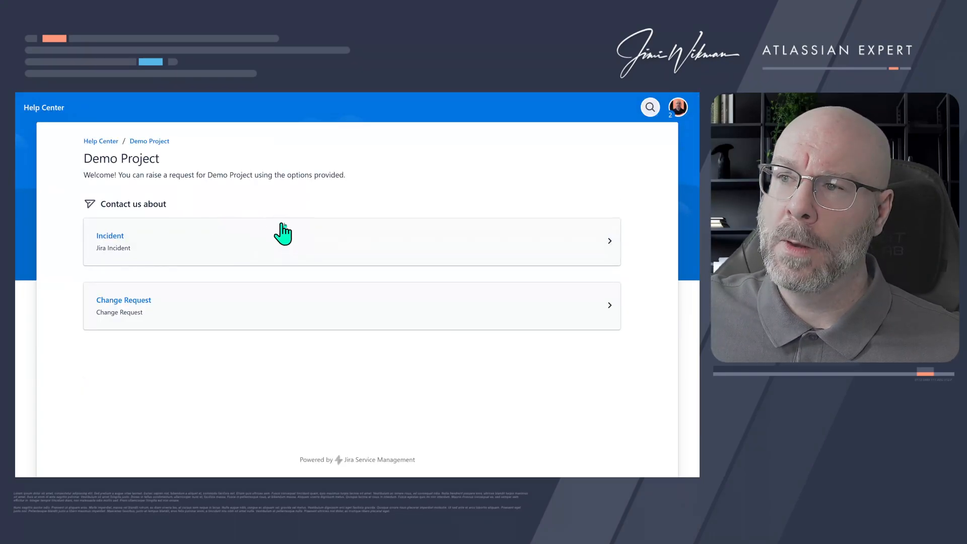
left_click(59, 101)
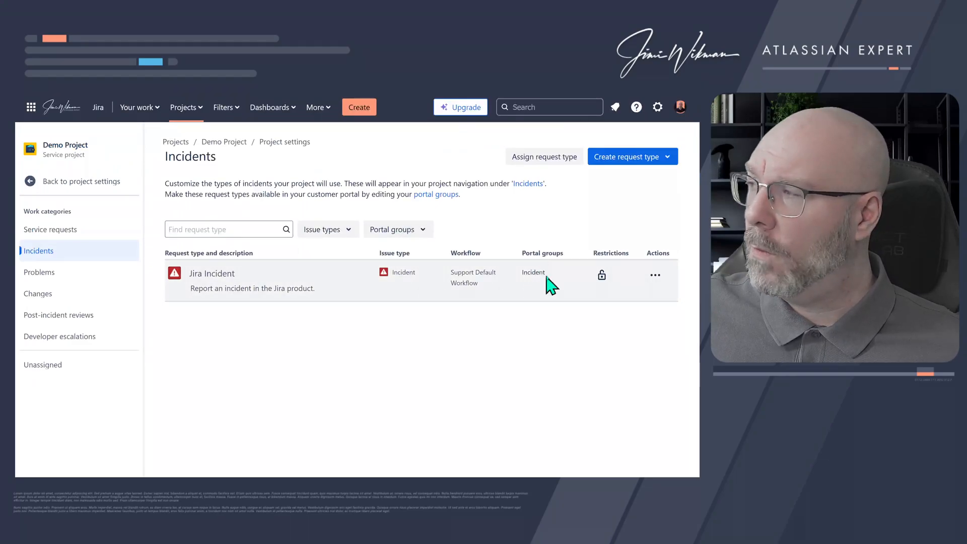
left_click_drag(546, 271, 521, 272)
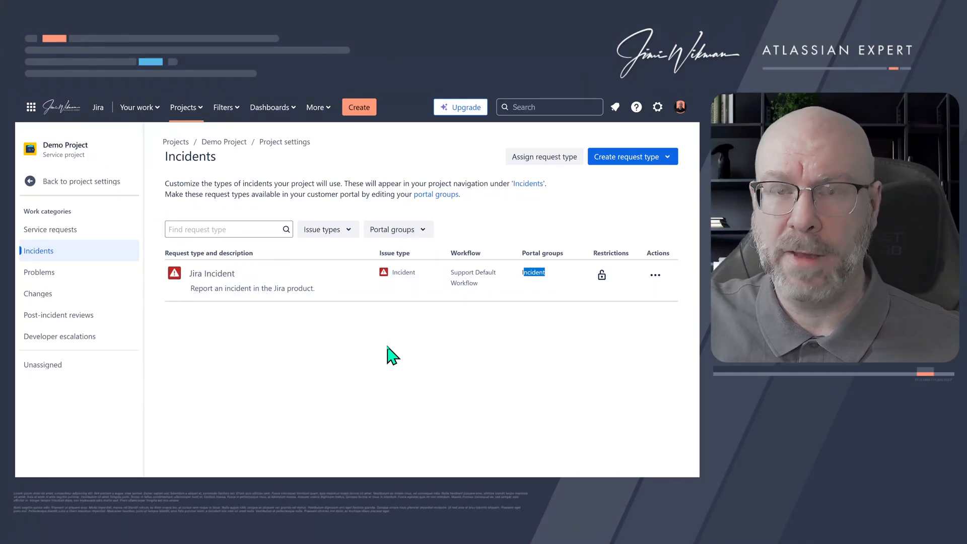
Open the project's portal settings and review the portal details, channel access and announcement options.
left_click(87, 182)
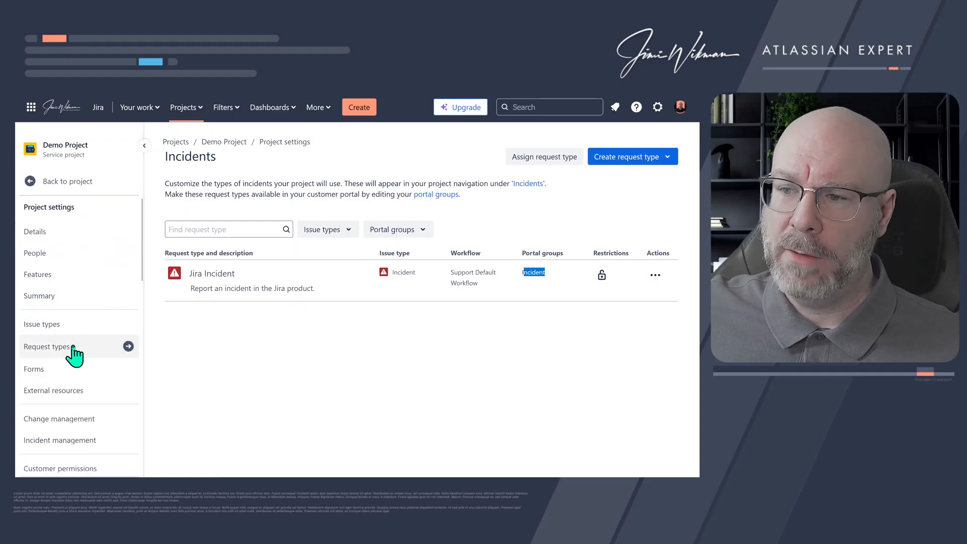
scroll(76, 342, "down", 5)
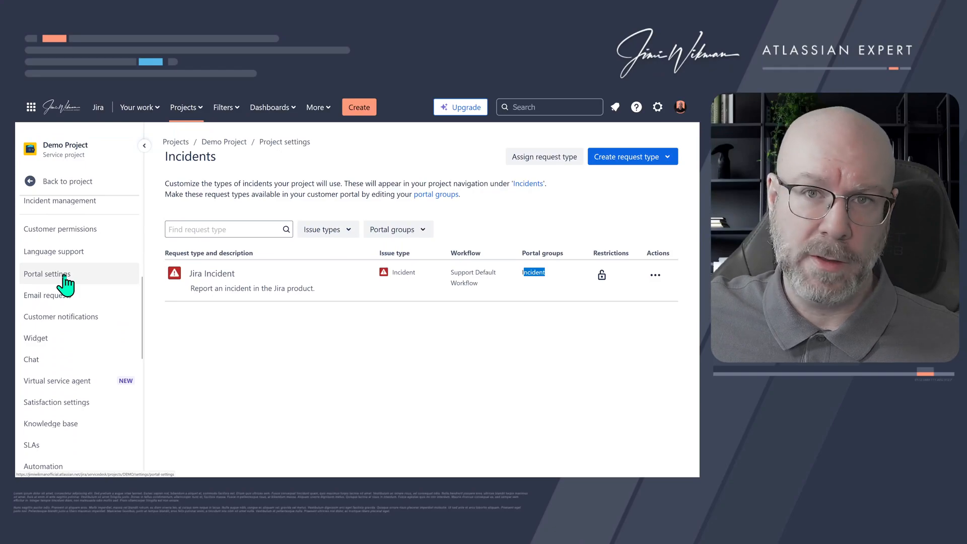
left_click(64, 275)
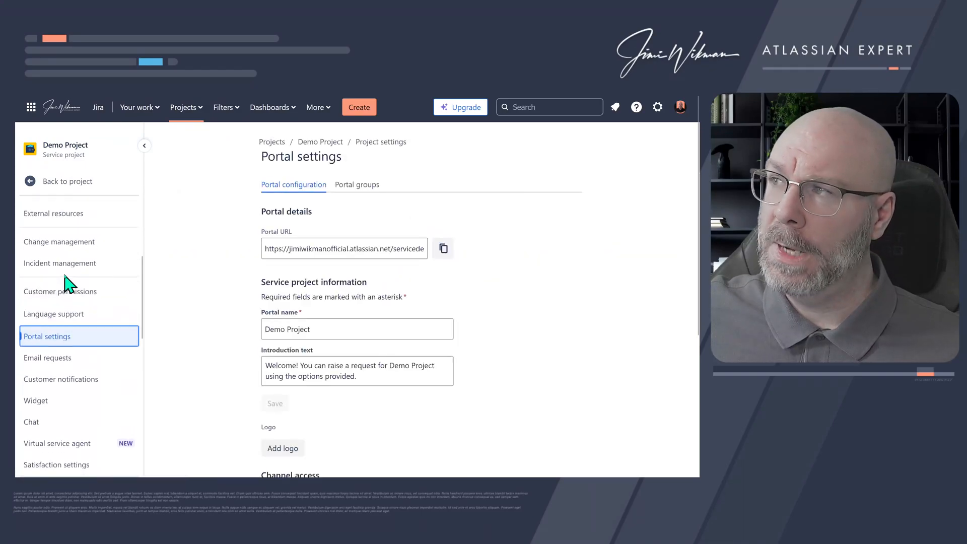
scroll(229, 341, "down", 4)
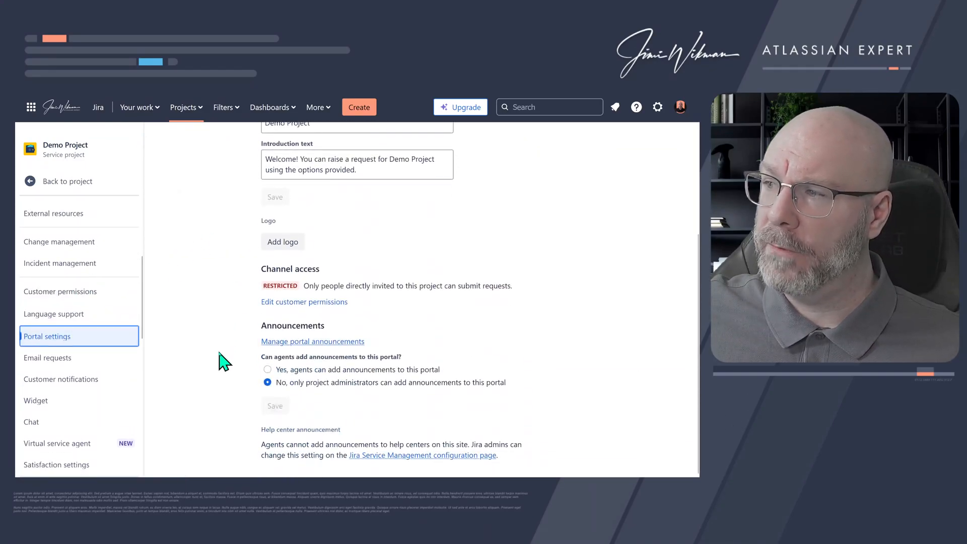
scroll(225, 361, "up", 4)
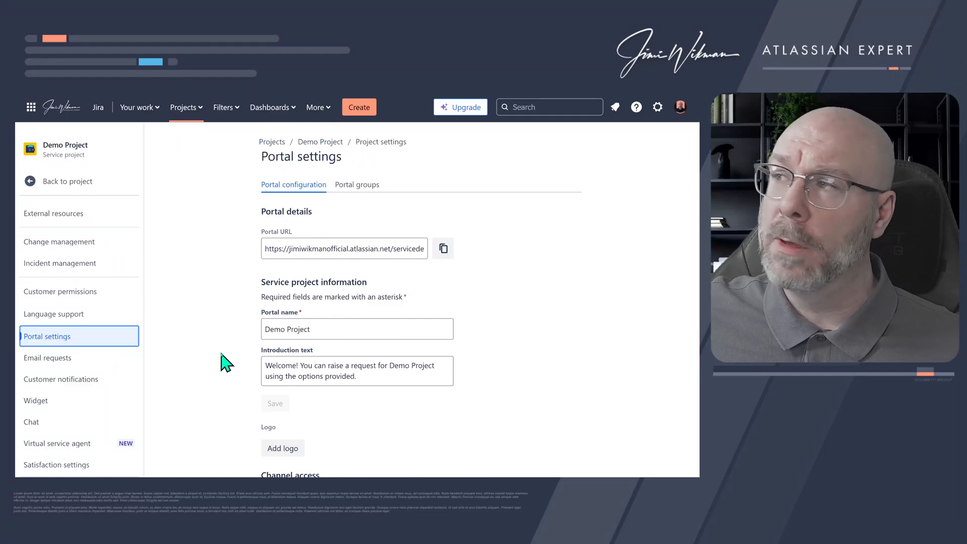
Expand the Incident and Change Request portal groups and try moving the Jira Incident form into the Change Request group.
left_click(363, 186)
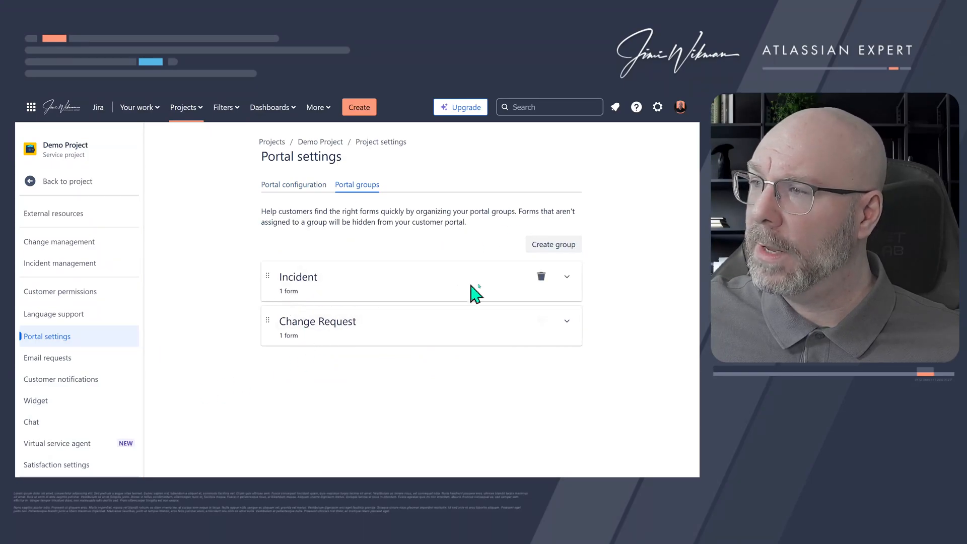
left_click(566, 278)
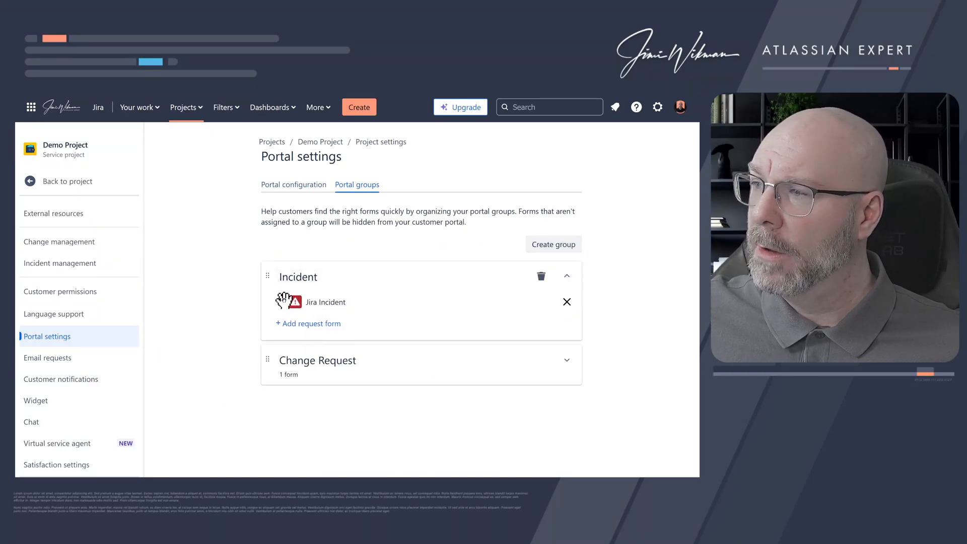
mouse_move(281, 301)
left_mouse_down()
mouse_move(287, 378)
mouse_move(283, 302)
left_mouse_up()
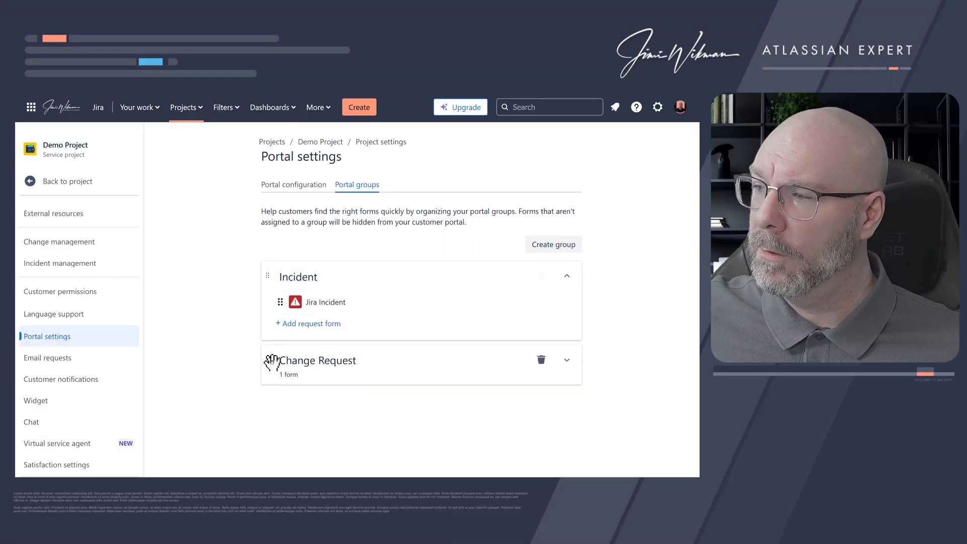
left_click(567, 359)
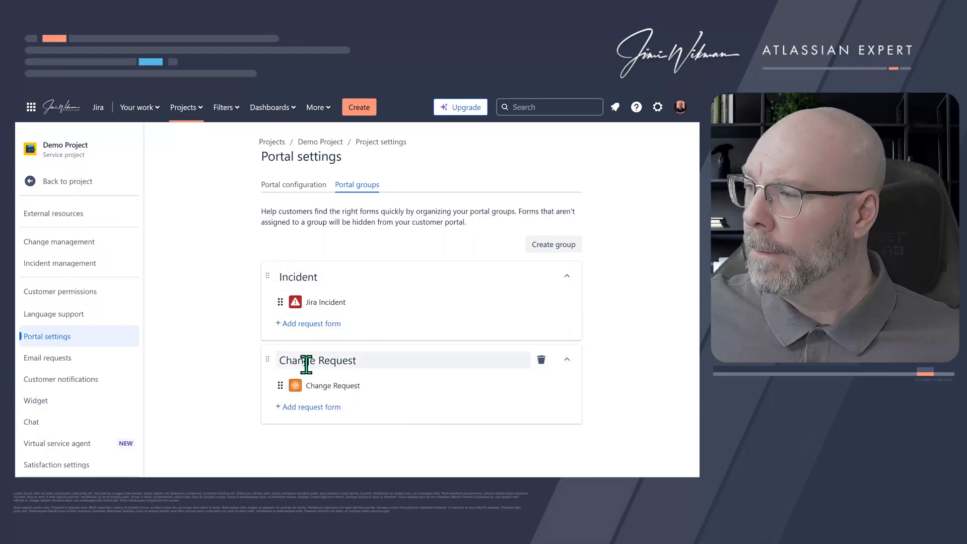
left_click_drag(281, 298, 293, 404)
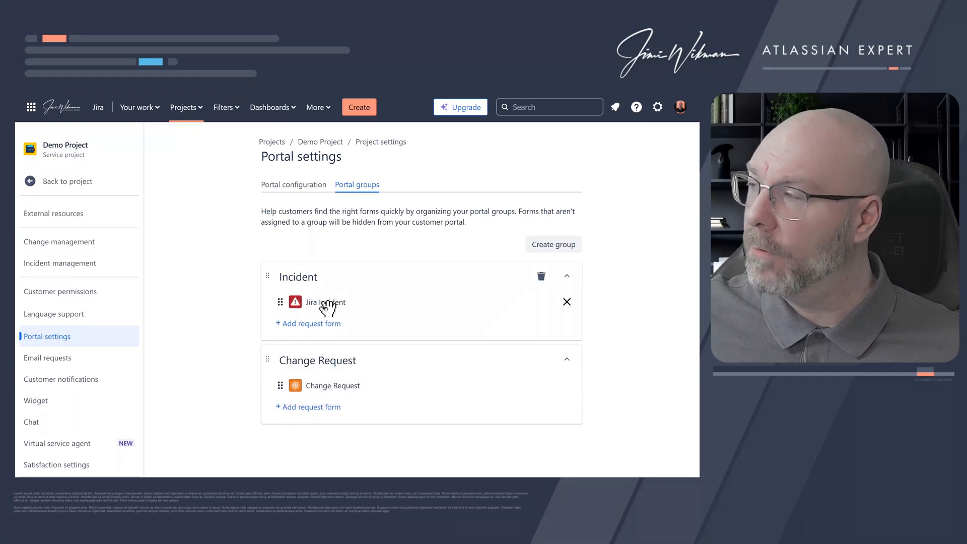
Try adding the Change Request form to the Incident portal group and ordering it above Jira Incident.
left_click(298, 323)
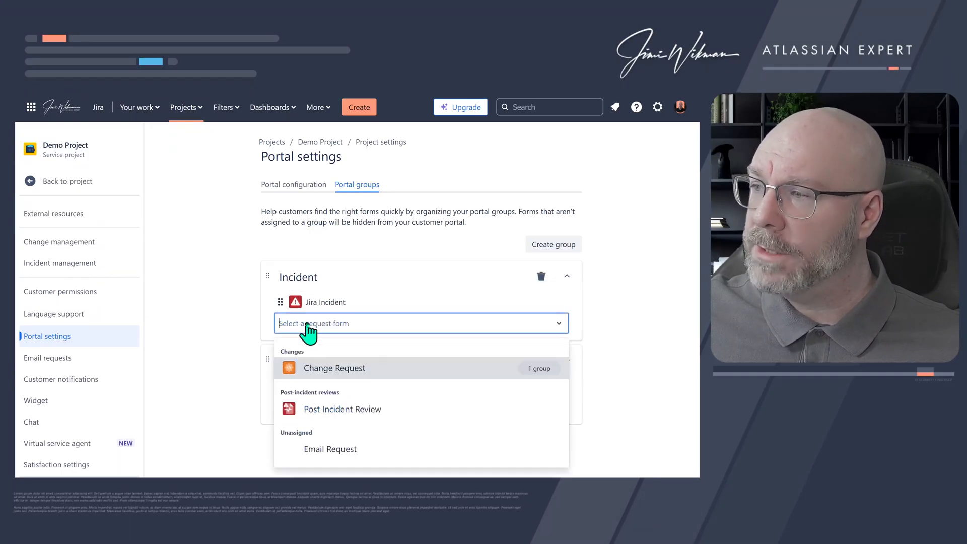
left_click(321, 370)
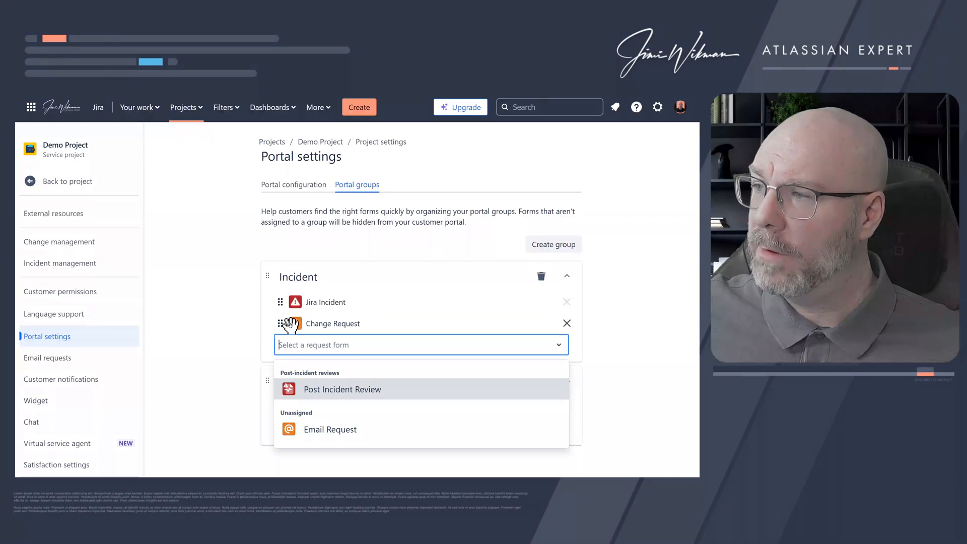
left_click_drag(281, 321, 281, 302)
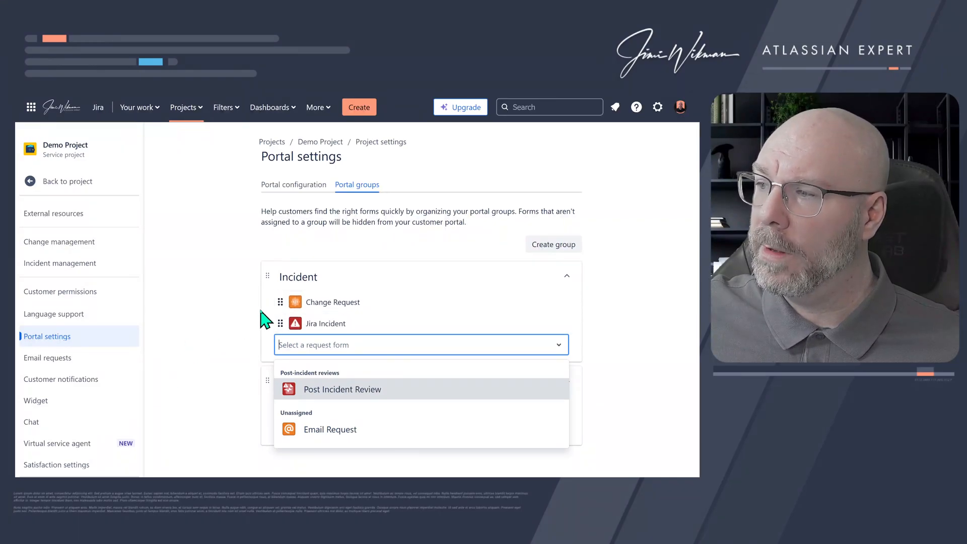
left_click(242, 316)
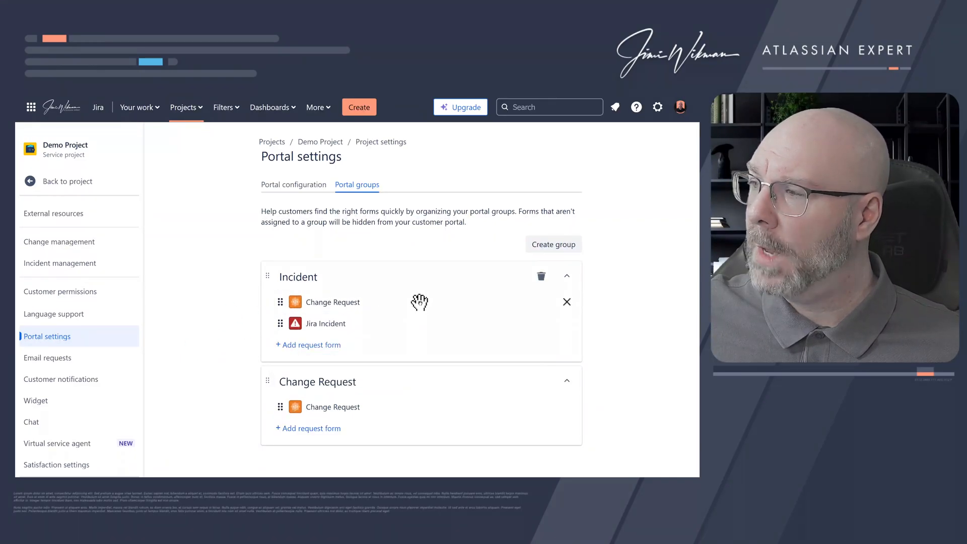
left_click(567, 305)
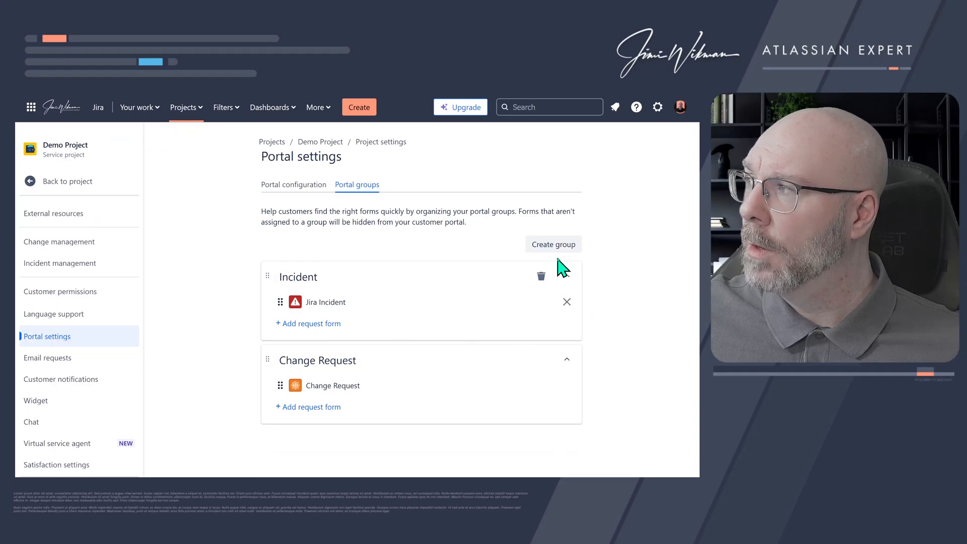
Create a new portal group named "Any name" below the Change Request group.
left_click(554, 245)
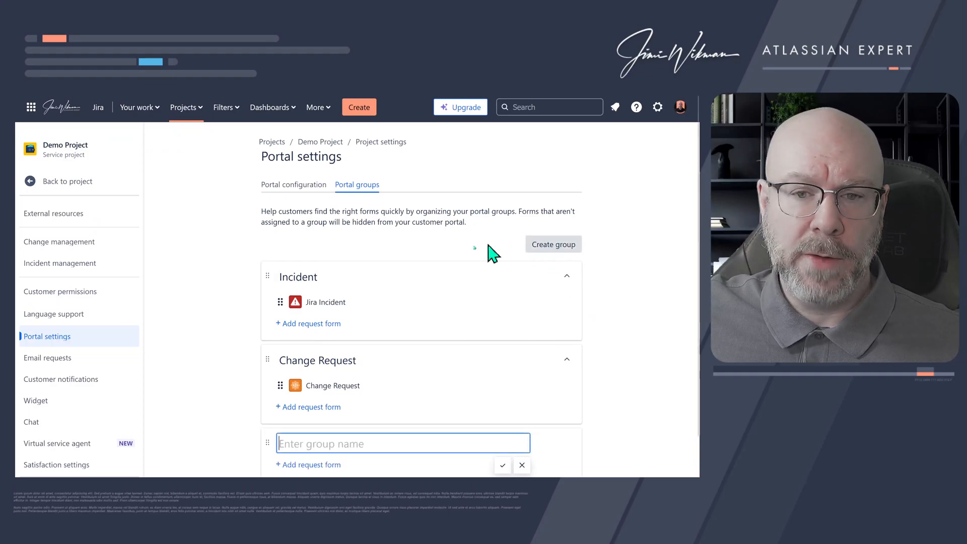
scroll(308, 361, "down", 1)
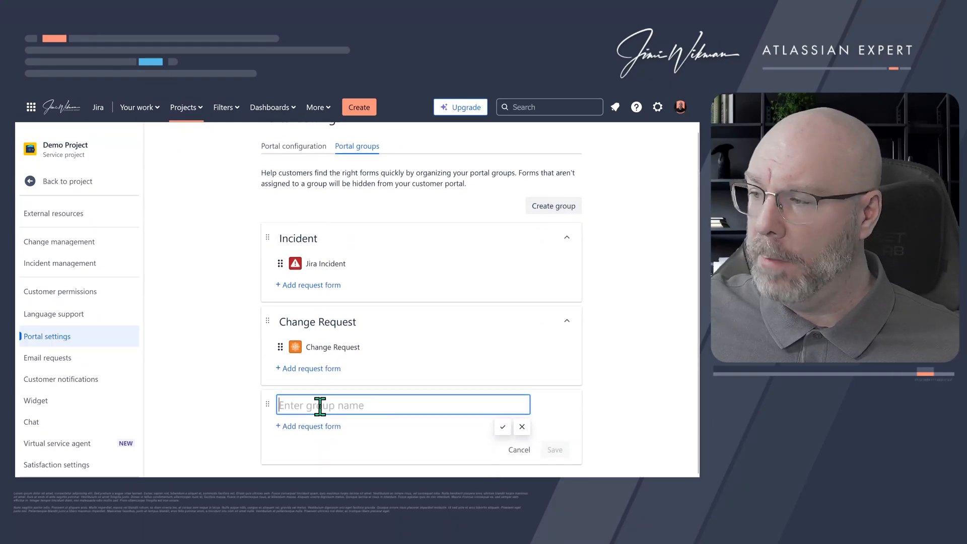
type("Any na")
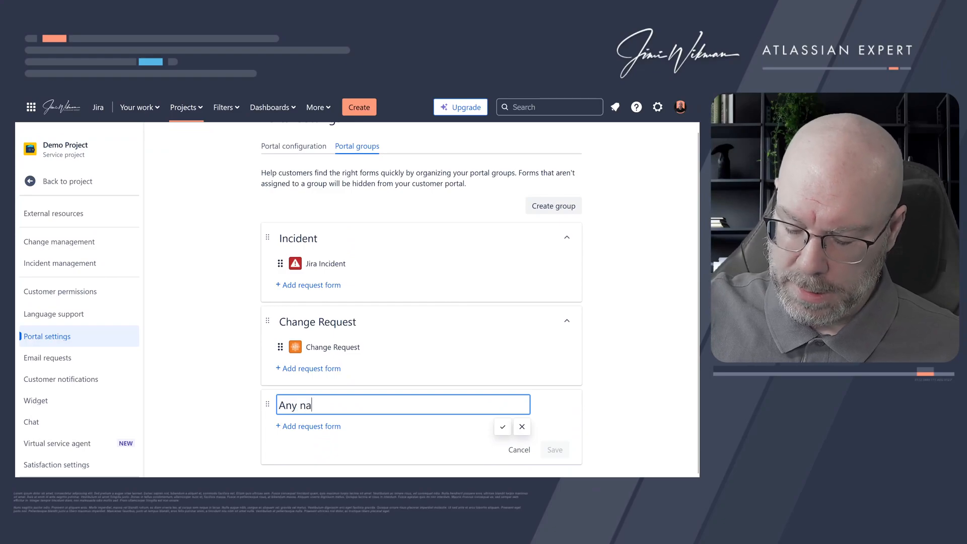
type("me")
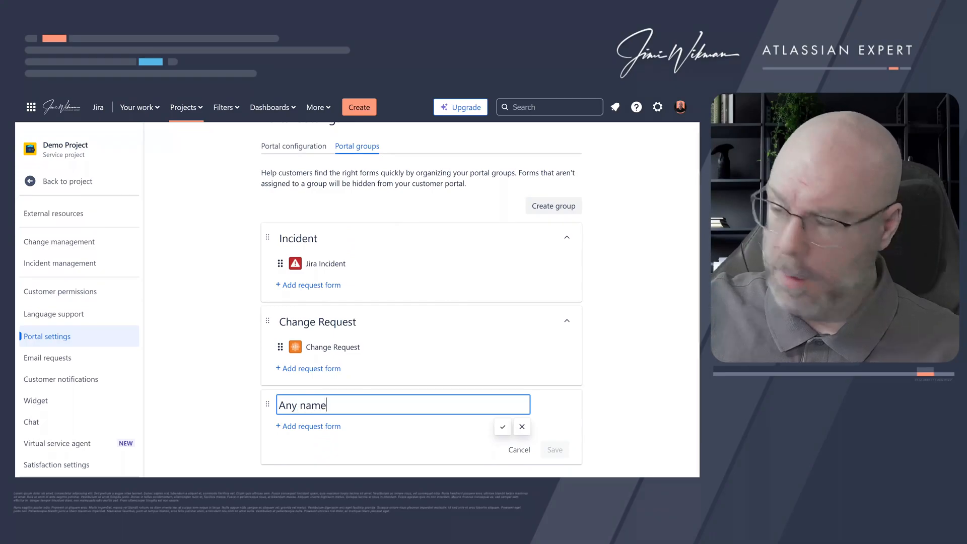
left_click(503, 429)
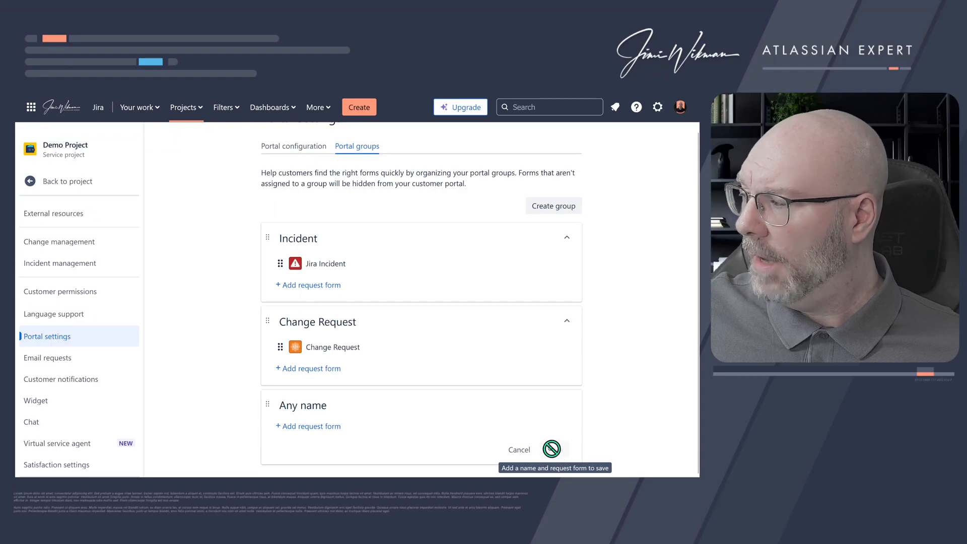
Add the Post Incident Review request form to the "Any name" group and save the group.
left_click(316, 426)
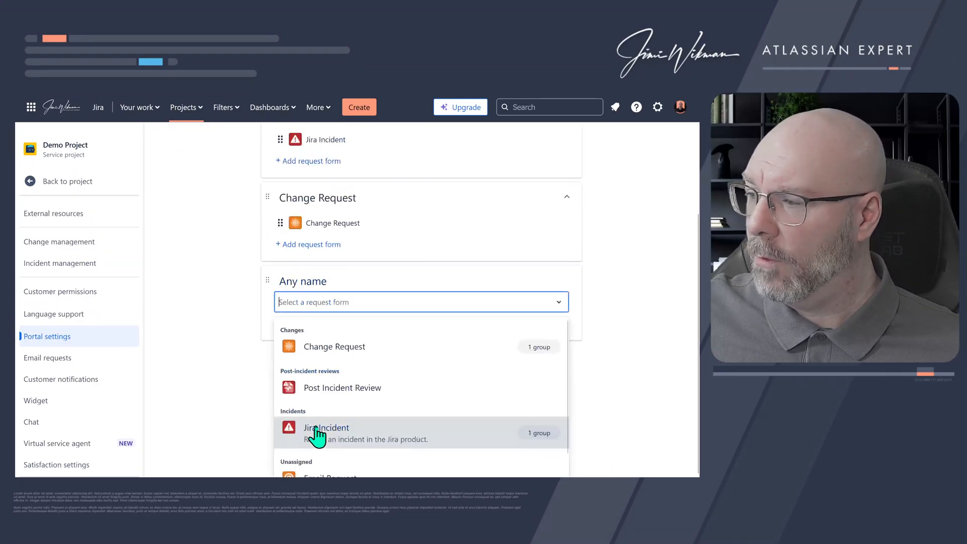
scroll(363, 393, "down", 1)
left_click(345, 376)
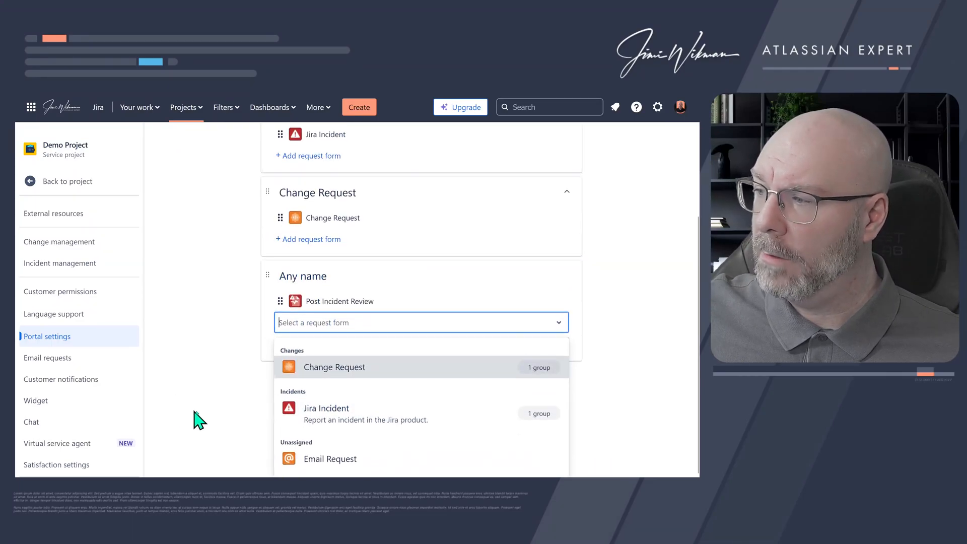
left_click(255, 341)
left_click(558, 451)
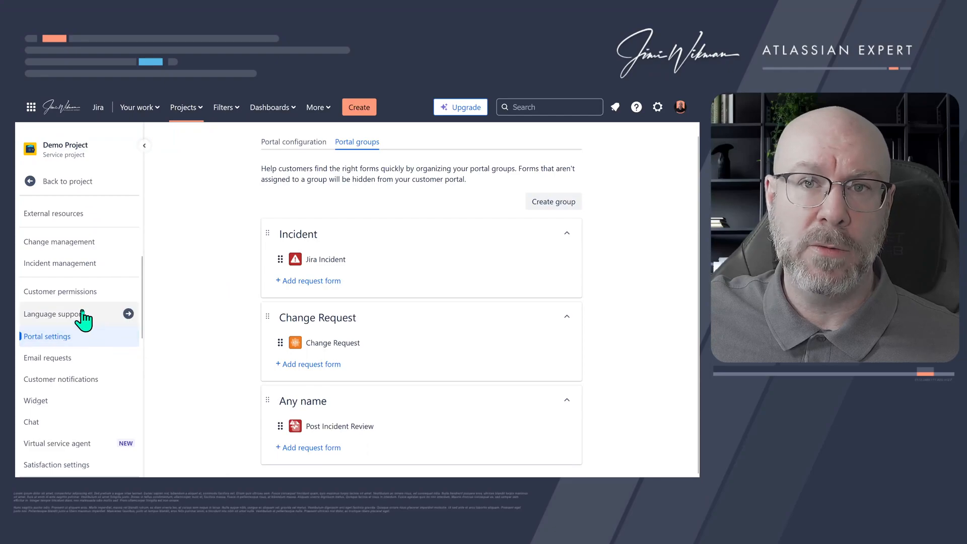
Go to the project's request types and open the Incidents work category.
scroll(90, 320, "up", 4)
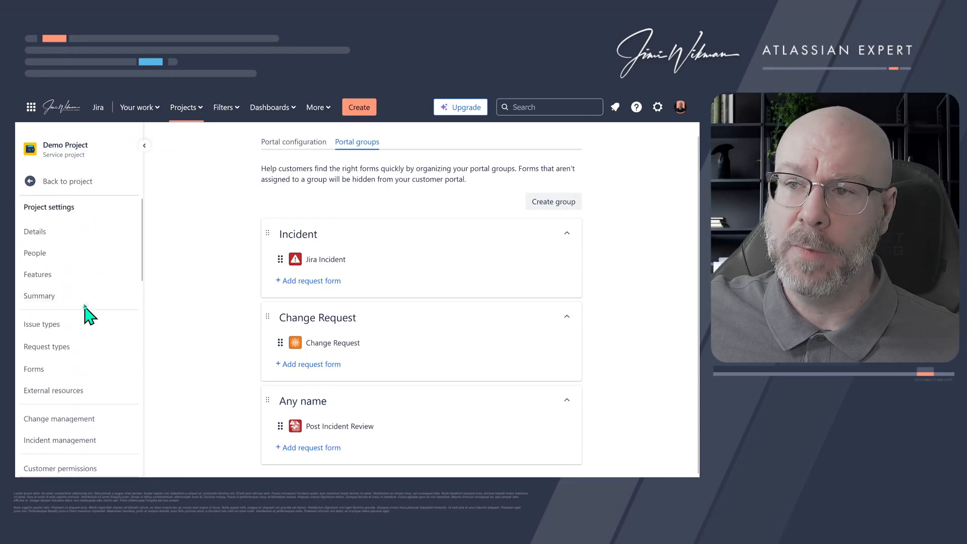
left_click(46, 347)
left_click(89, 255)
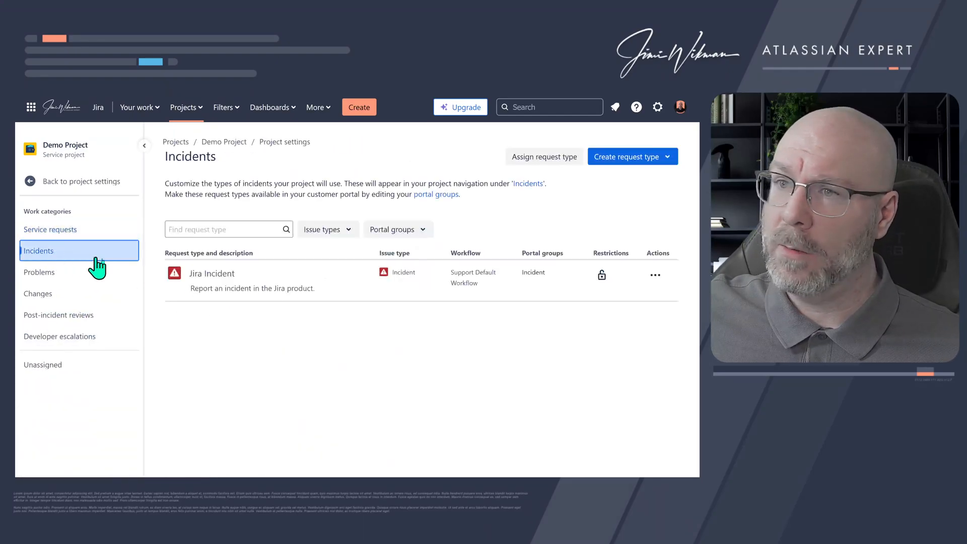
Try assigning Jira Incident to the "Any name" and Change Request portal groups in addition to Incident.
left_click(655, 275)
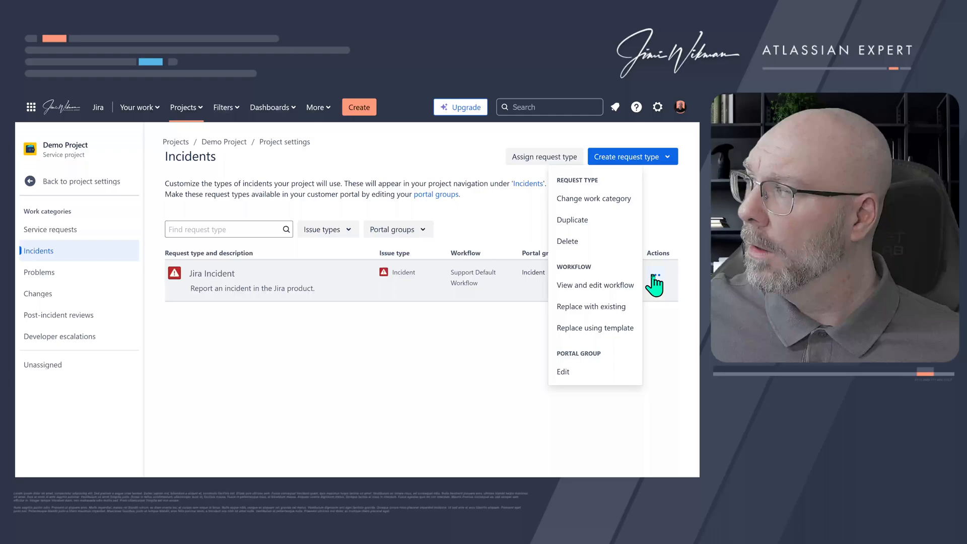
left_click(585, 371)
left_click(256, 246)
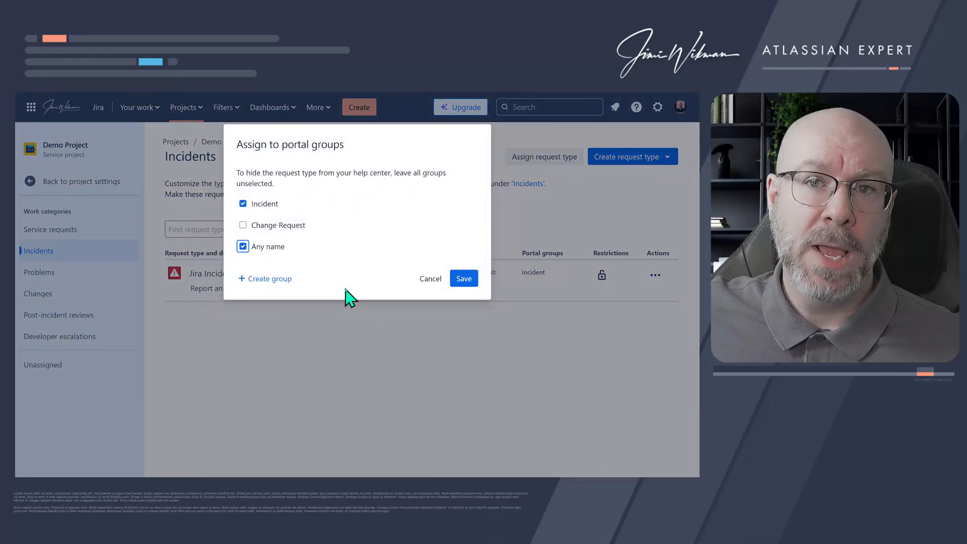
left_click(245, 224)
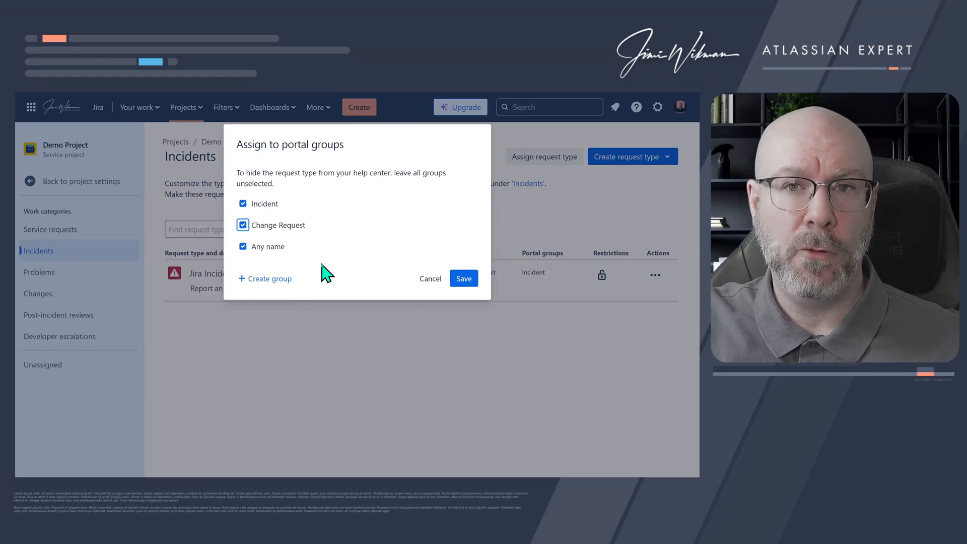
left_click(429, 280)
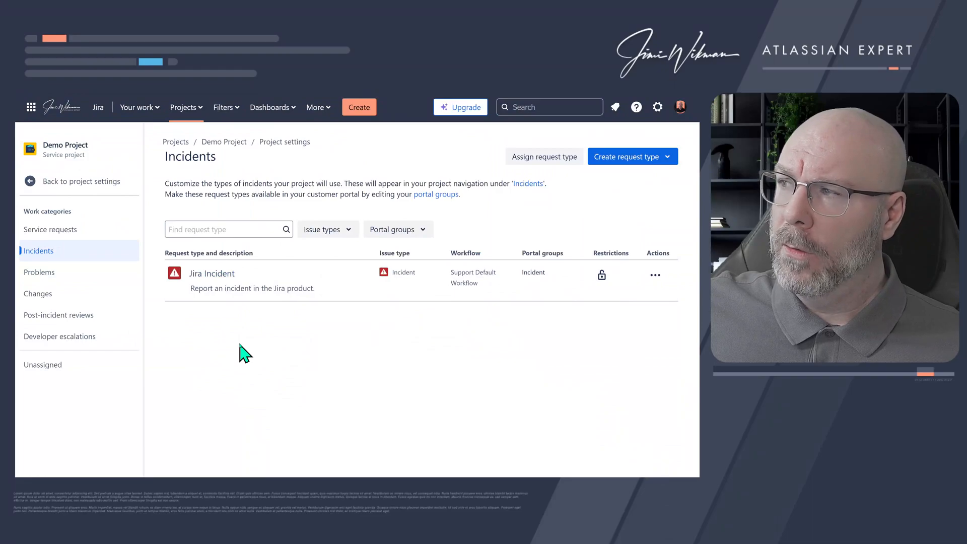
Start duplicating the Jira Incident request type and name the copy Confluence Incident.
left_click(75, 182)
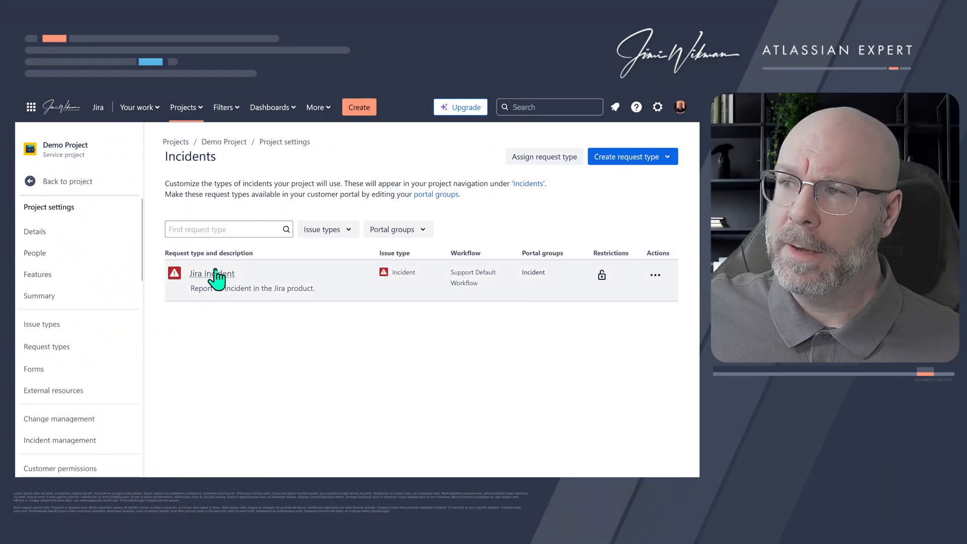
left_click(655, 275)
left_click(589, 222)
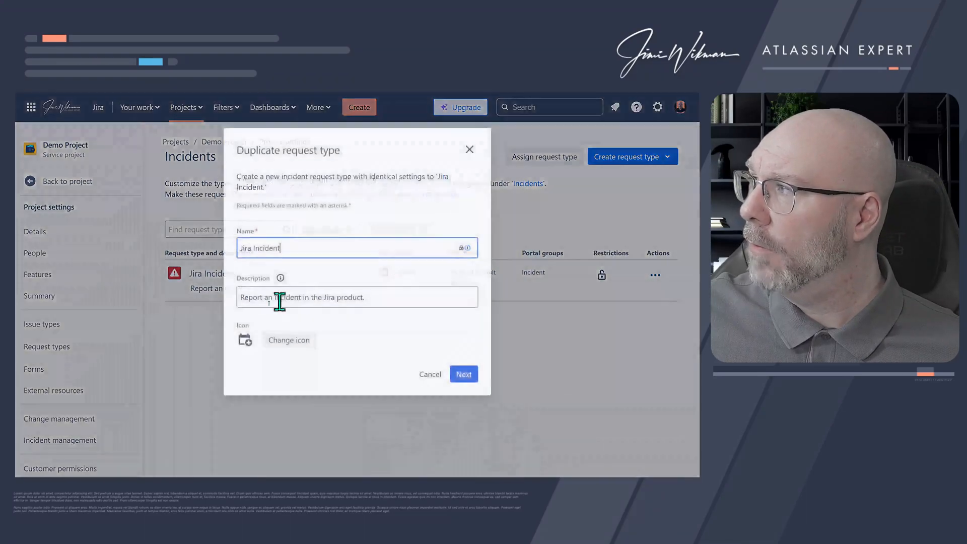
left_click_drag(253, 246, 216, 257)
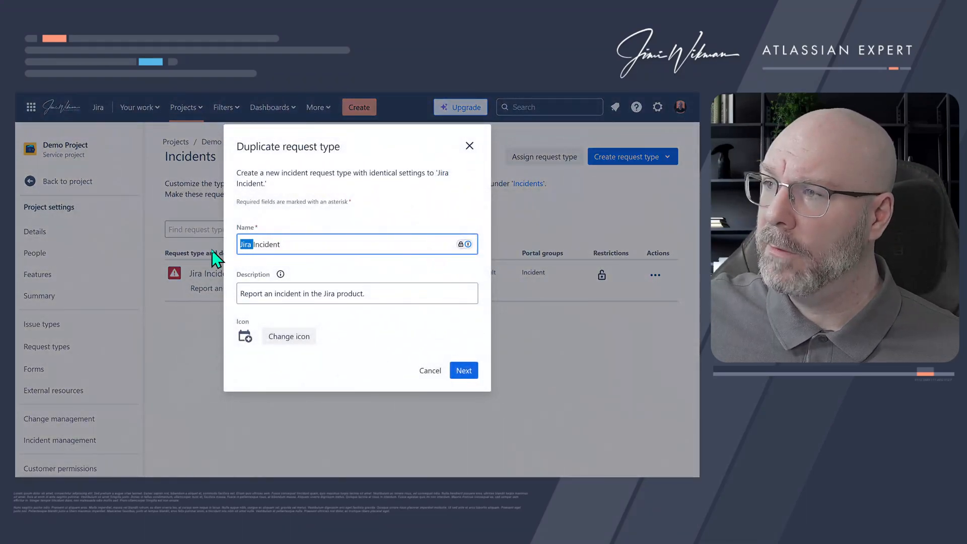
type("C")
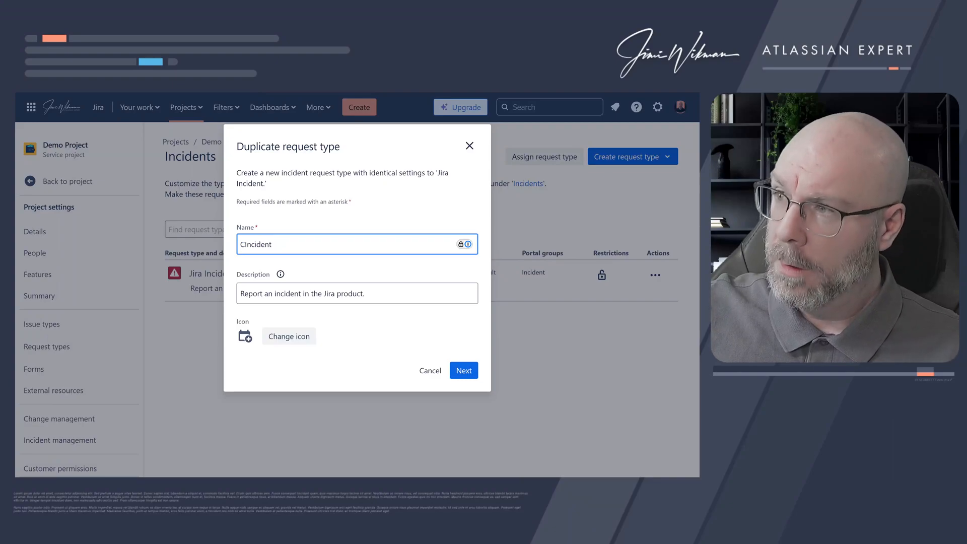
type("onfluence")
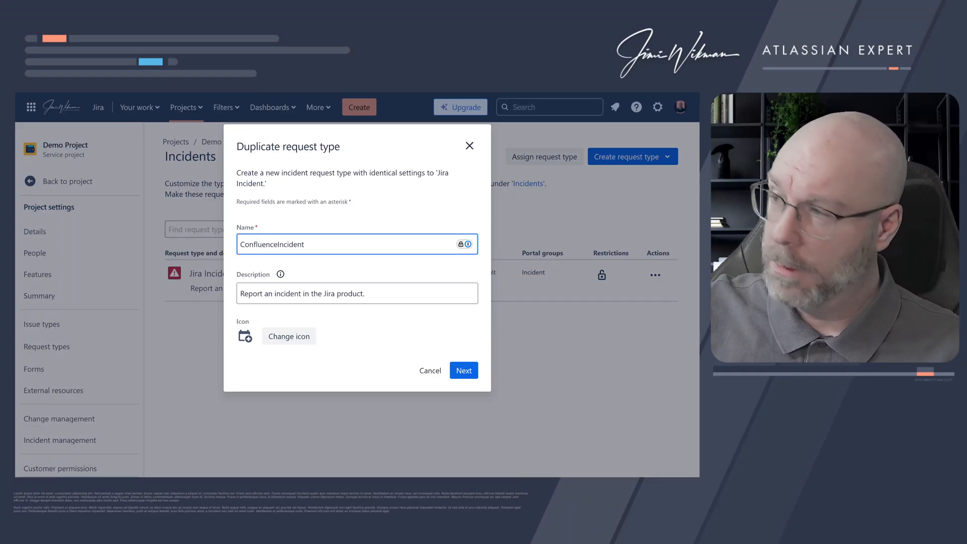
Set the duplicate's description to "Report an incident in the Confluence product." and create it in the Incident portal group.
left_click(331, 293)
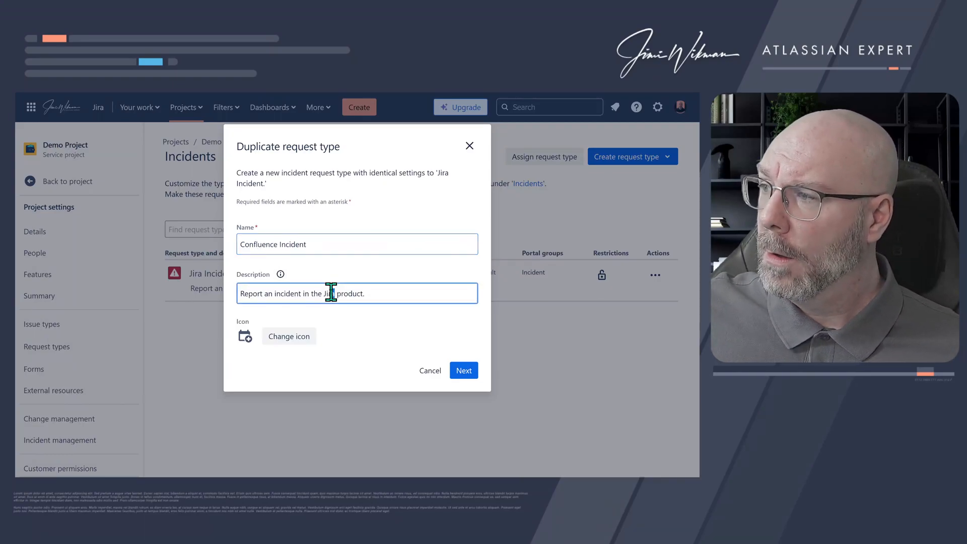
type("Con")
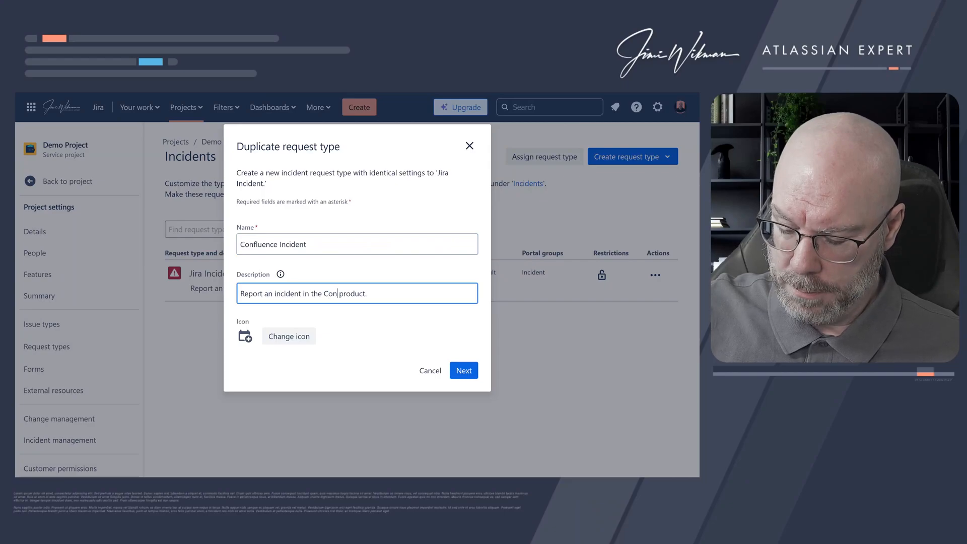
type("fluence")
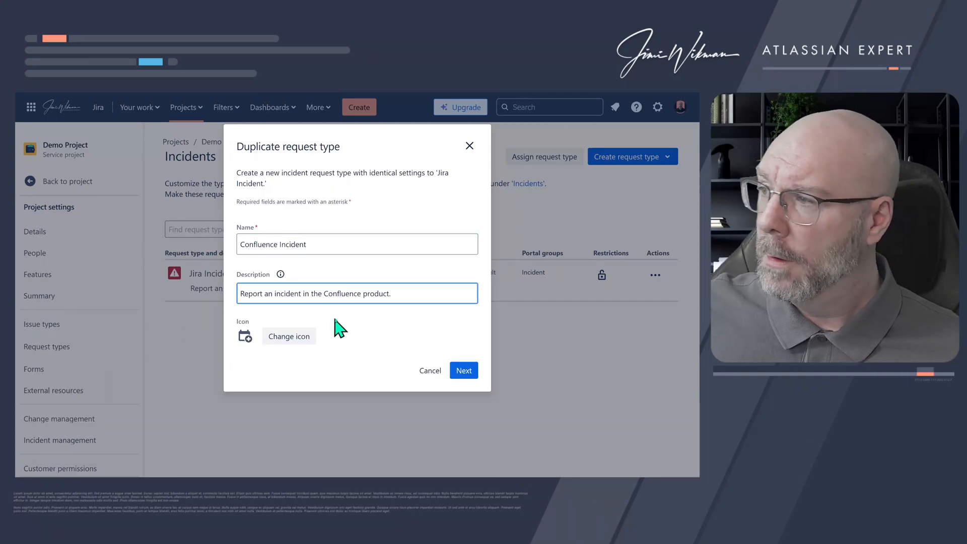
left_click(466, 372)
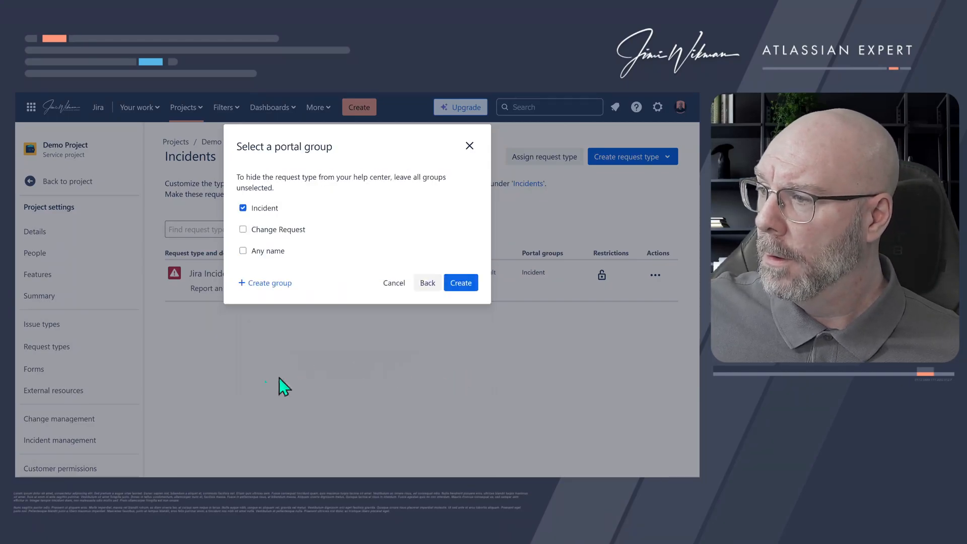
left_click(468, 283)
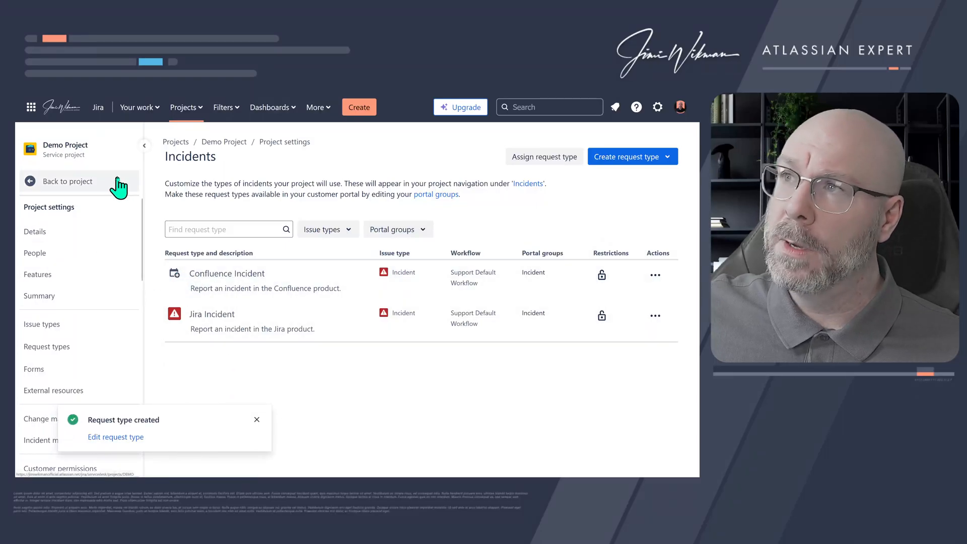
Reload the Demo Project customer portal and open the Incident group to check its request types.
mouse_move(90, 98)
left_click(129, 98)
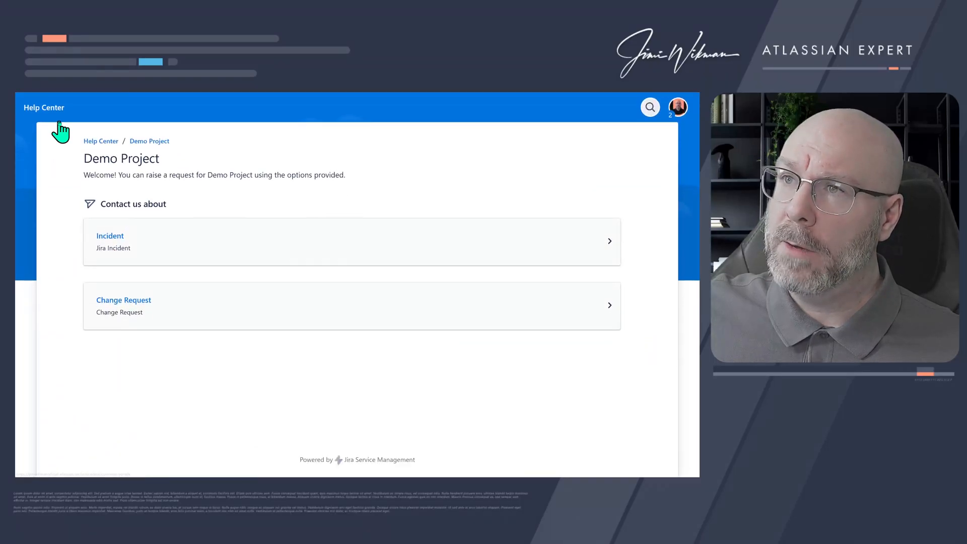
key("F5")
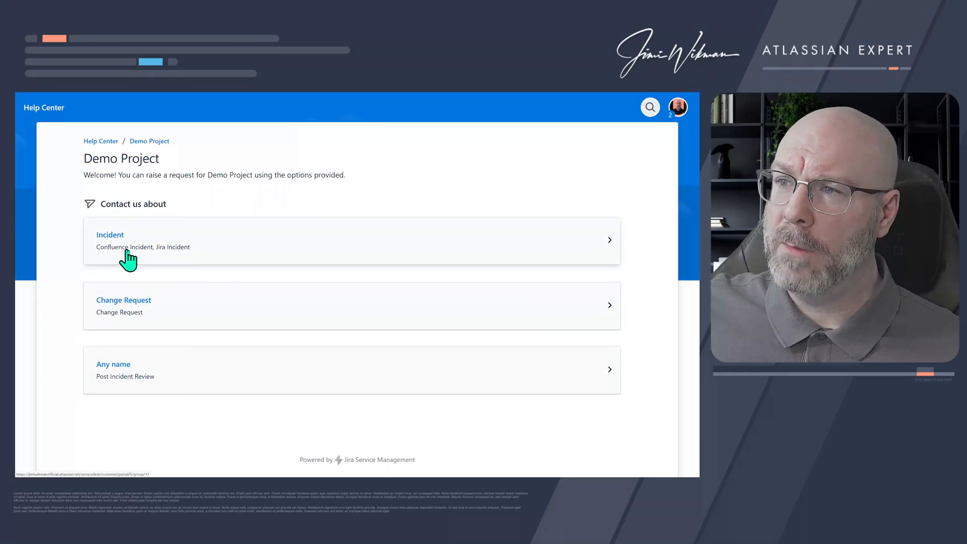
left_click(154, 257)
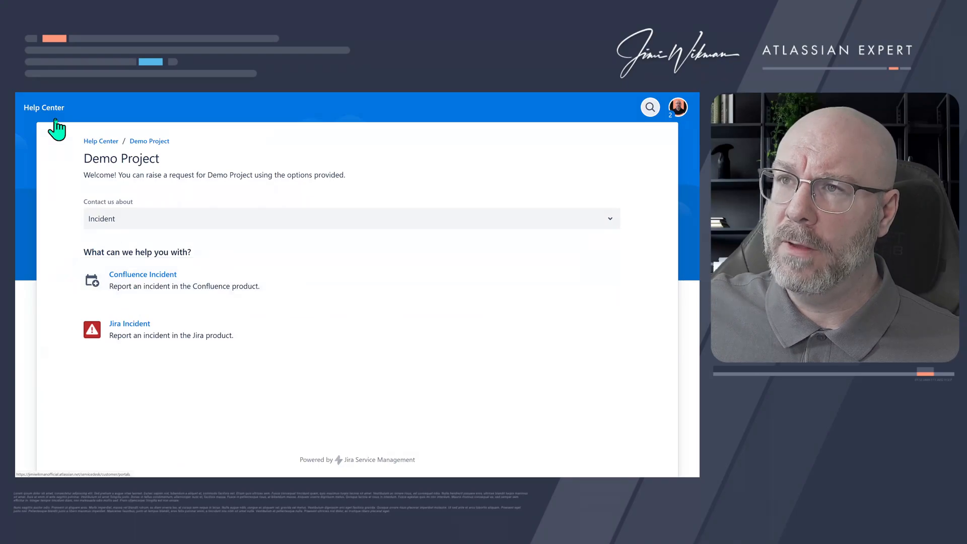
In the project's portal group settings, reorder the Incident group so that Jira Incident comes before Confluence Incident.
left_click(45, 102)
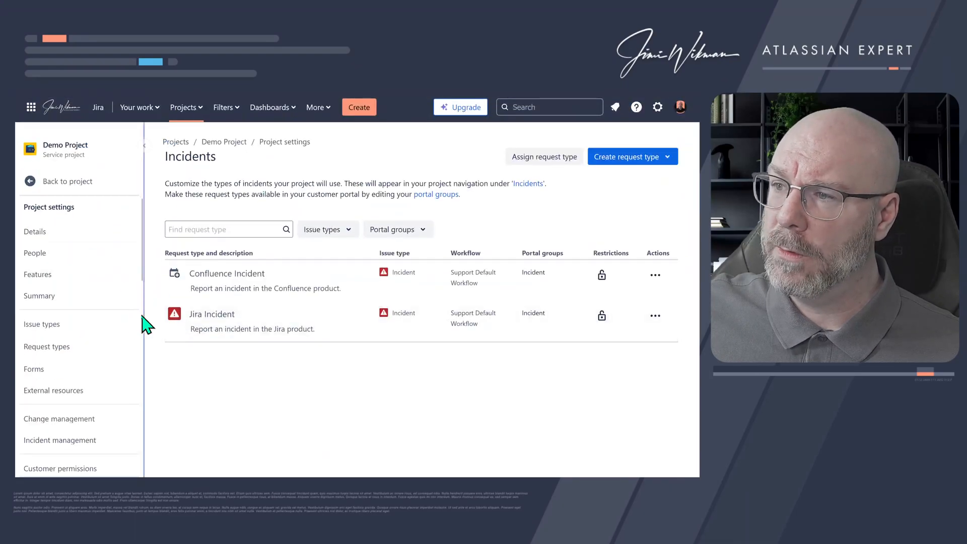
scroll(88, 363, "down", 5)
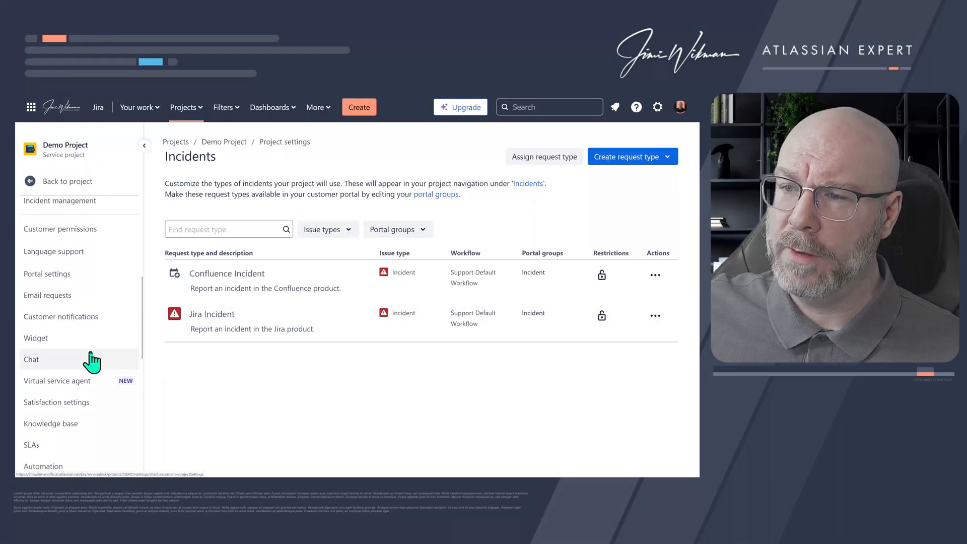
left_click(68, 275)
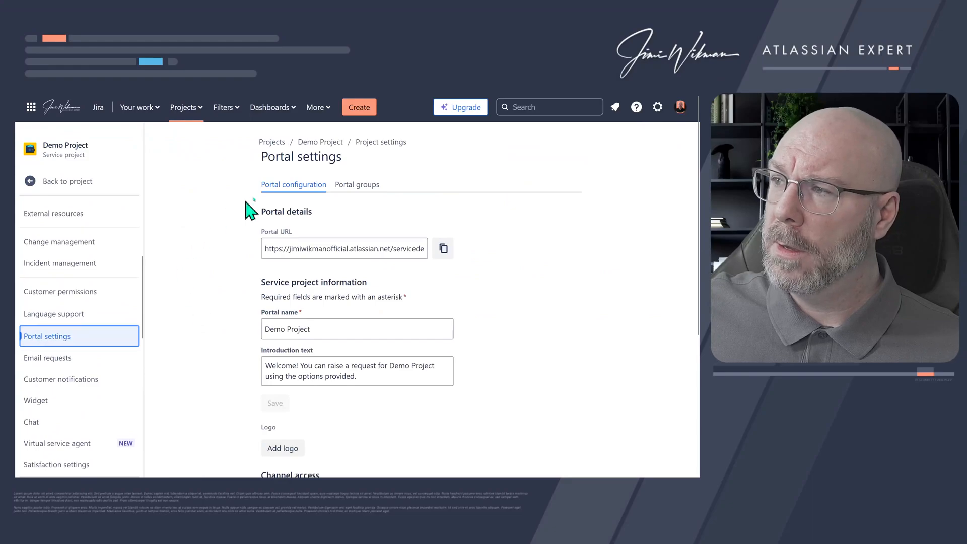
left_click(352, 185)
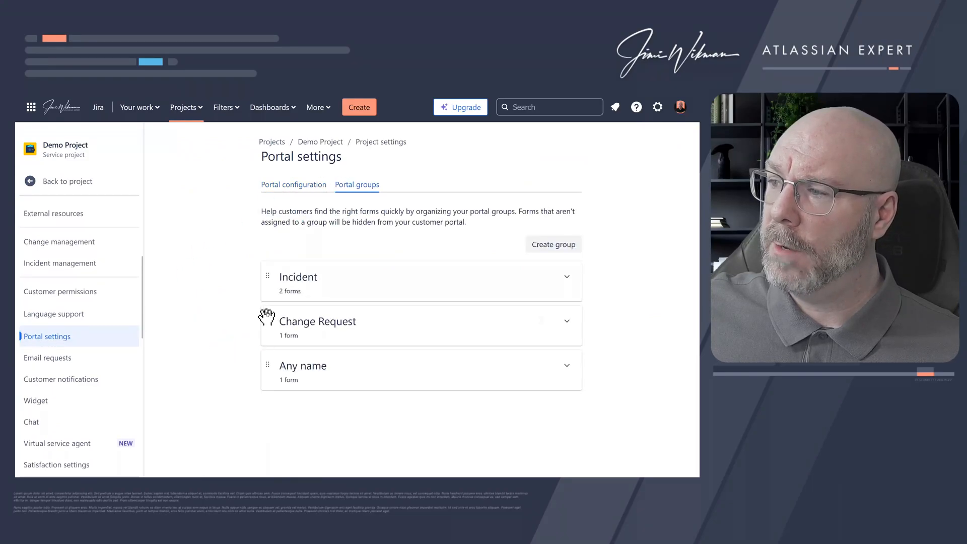
left_click(567, 277)
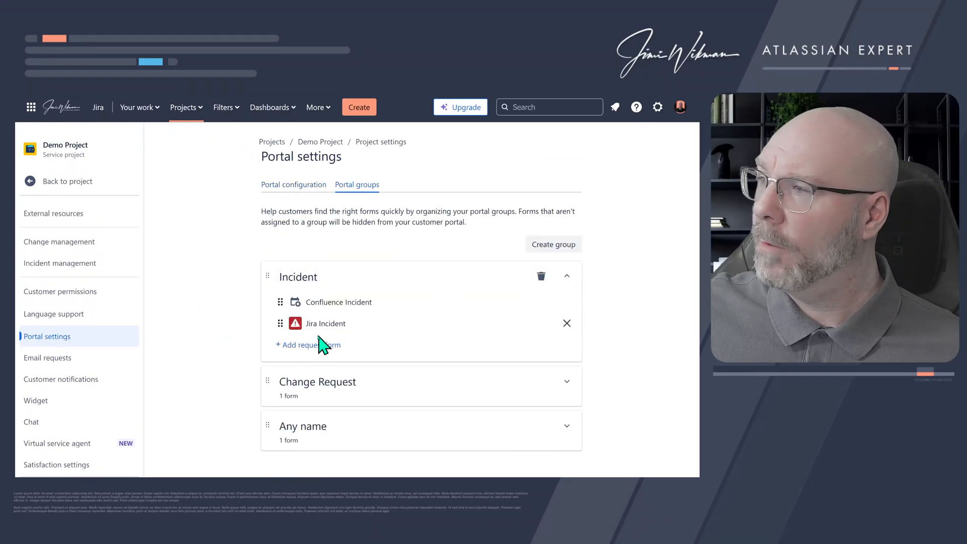
left_click_drag(280, 323, 281, 301)
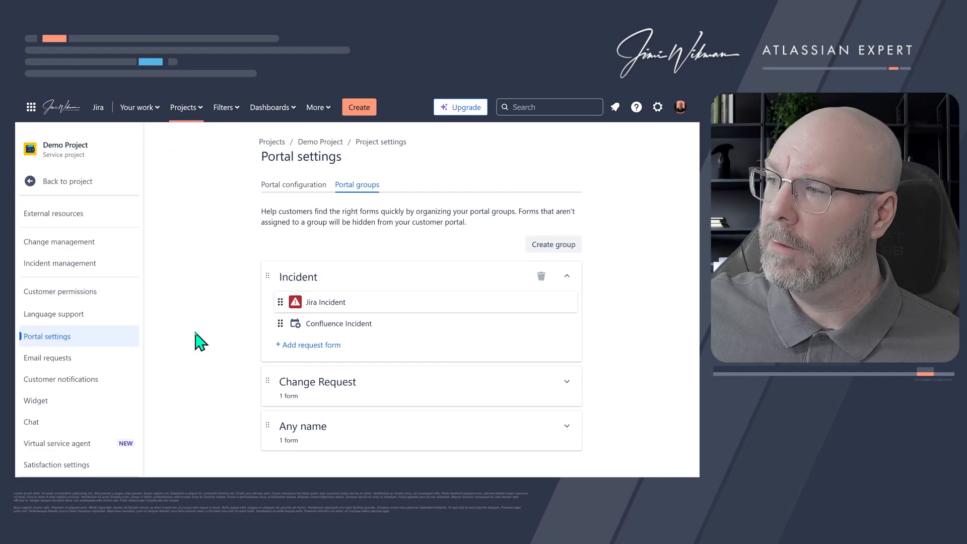
Reload the Demo Project customer portal to check the Incident group's order and open the Jira Incident request form.
left_click(137, 96)
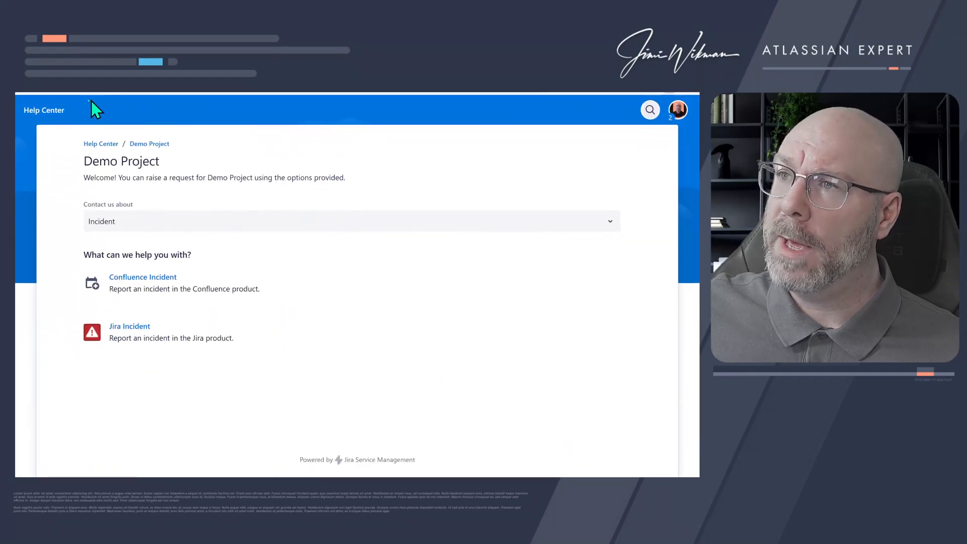
left_click(46, 113)
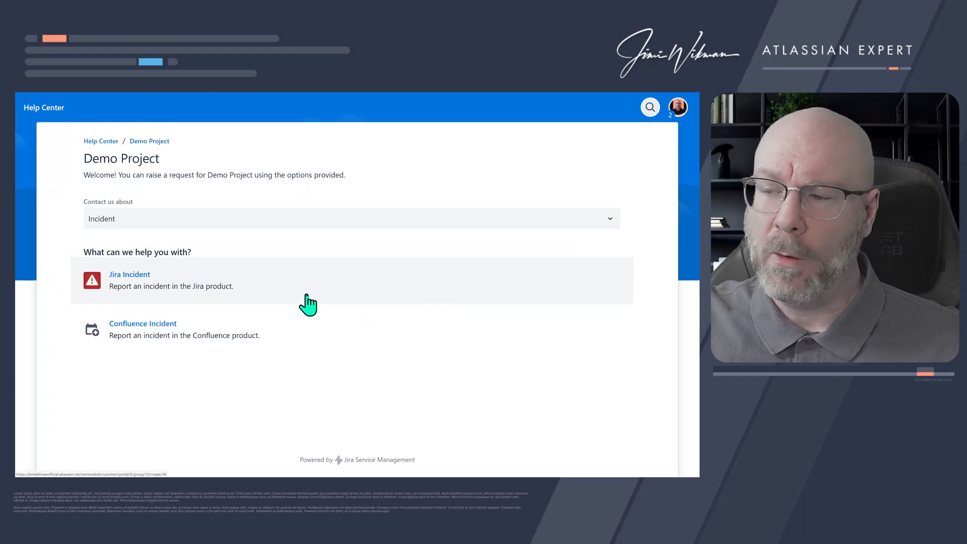
left_click(280, 300)
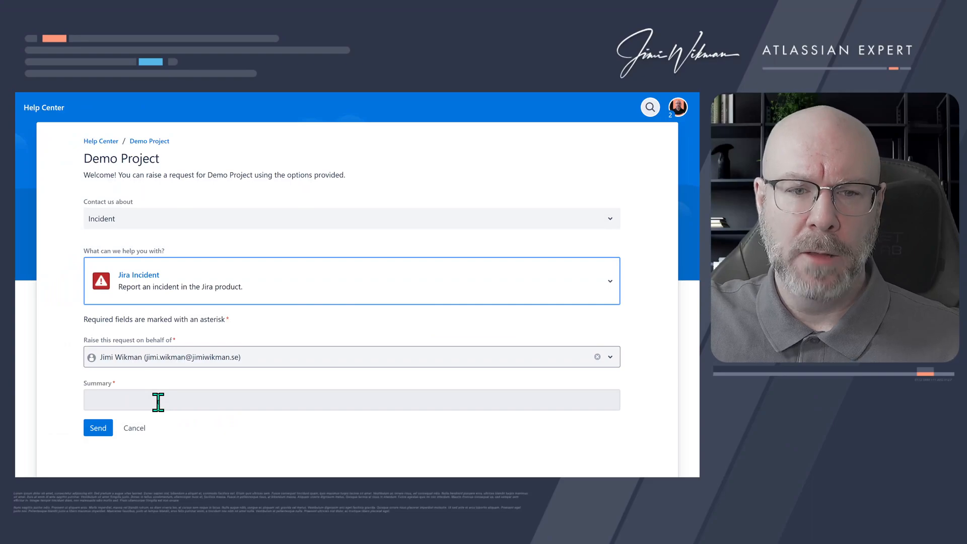
Return to the Demo Project settings and open the request types in the Incidents work category.
left_click(64, 103)
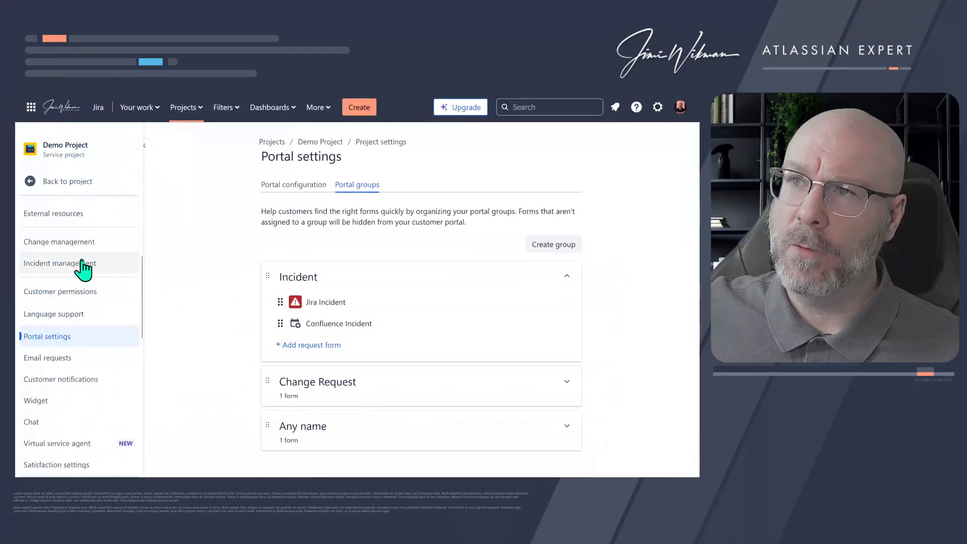
scroll(78, 309, "up", 5)
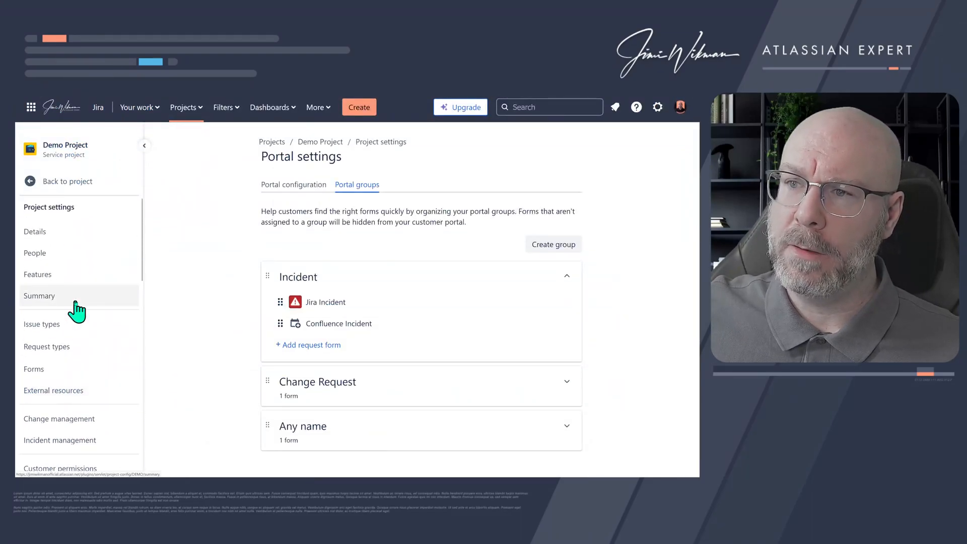
left_click(71, 346)
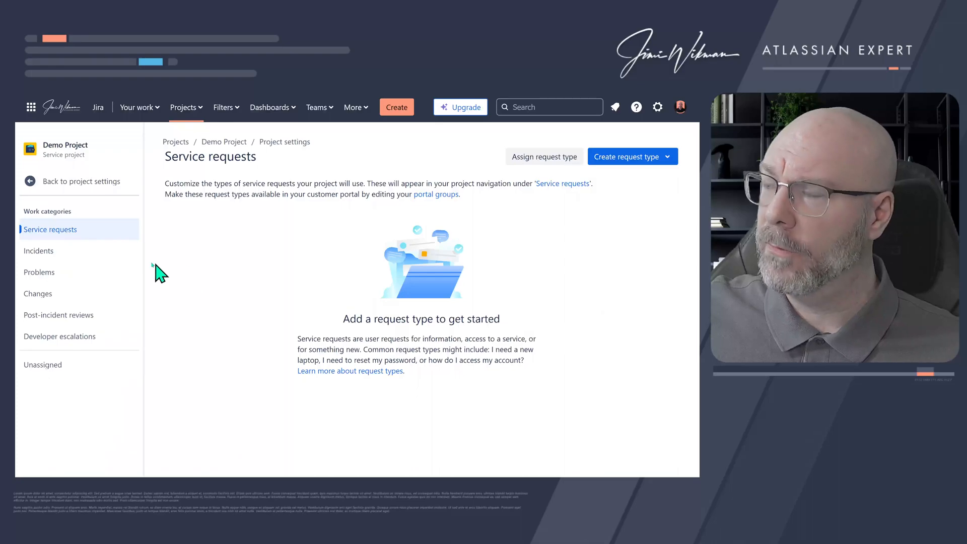
left_click(66, 251)
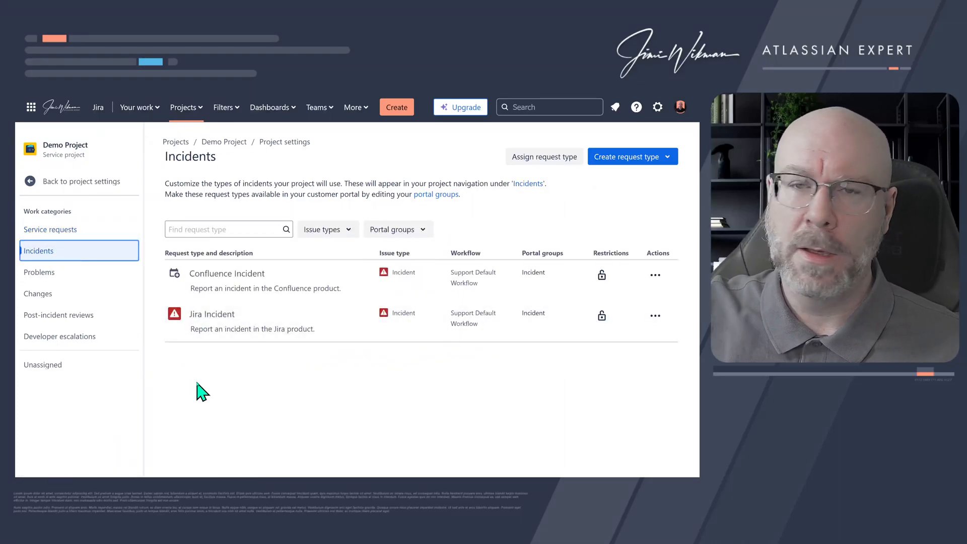